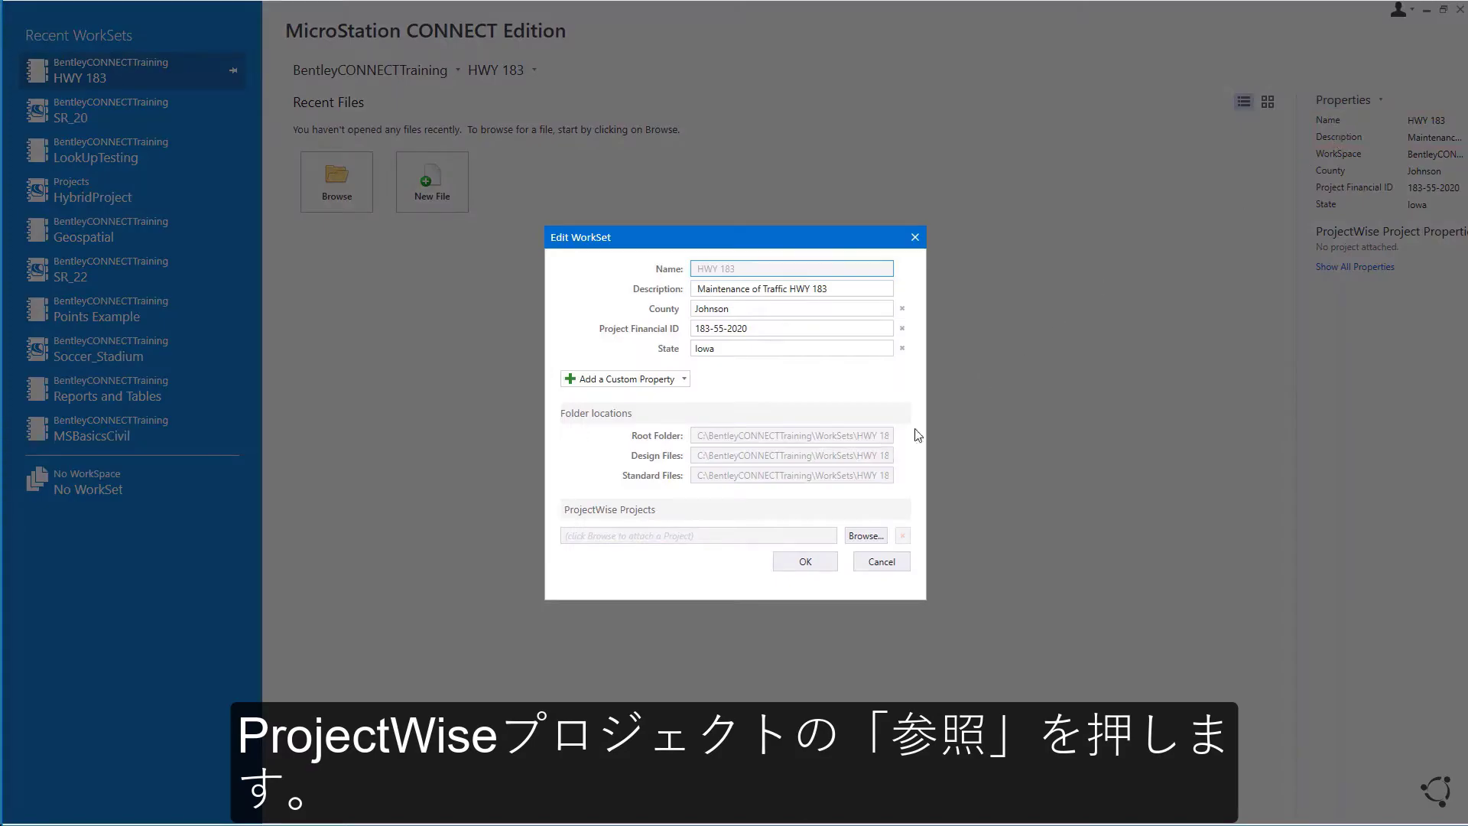
Step: Browse ProjectWise projects for the WorkSet and start registering a brand-new project
click(856, 539)
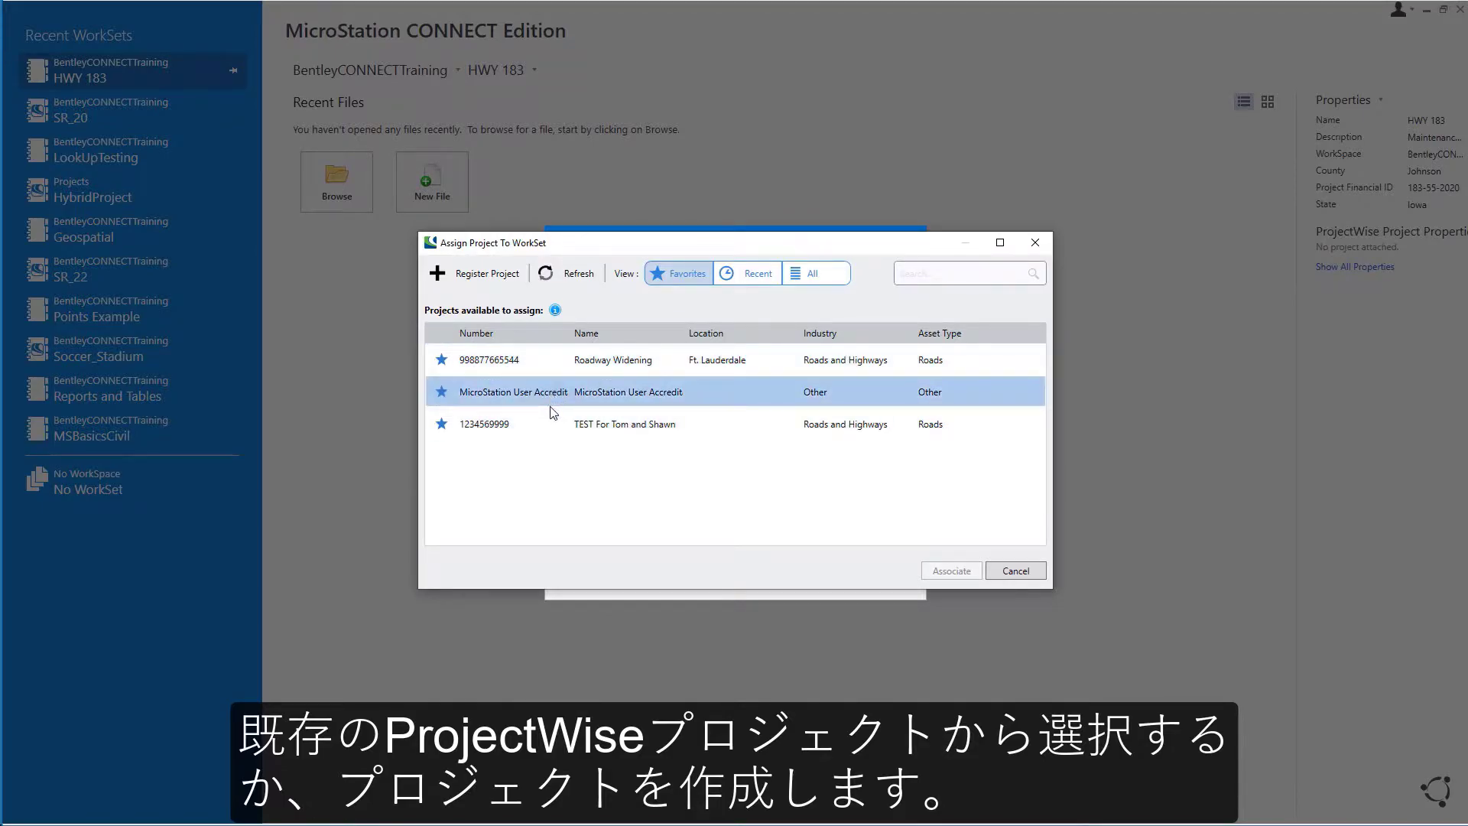
click(485, 280)
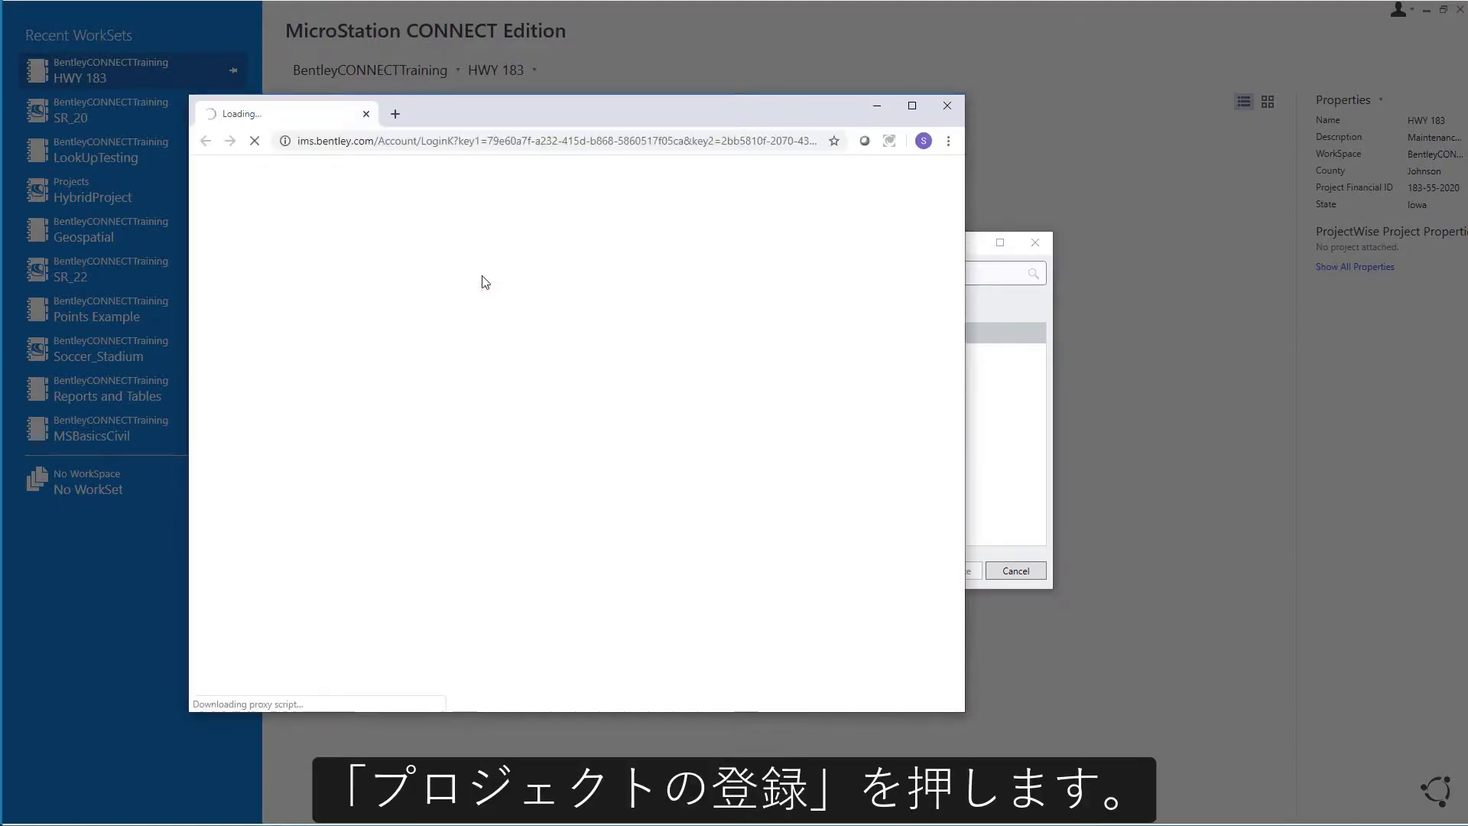
click(912, 106)
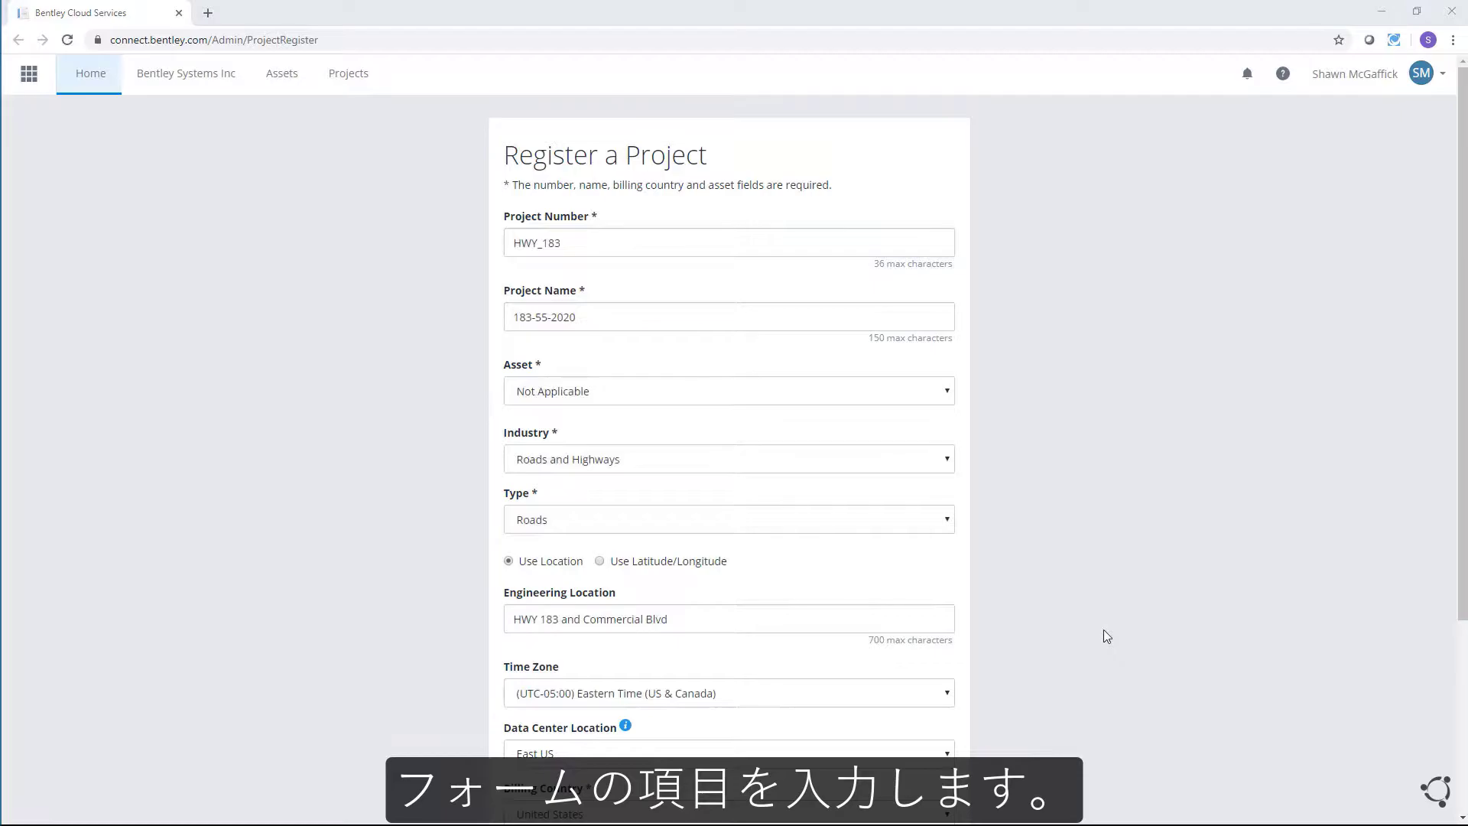
scroll(1103, 631, down, 3)
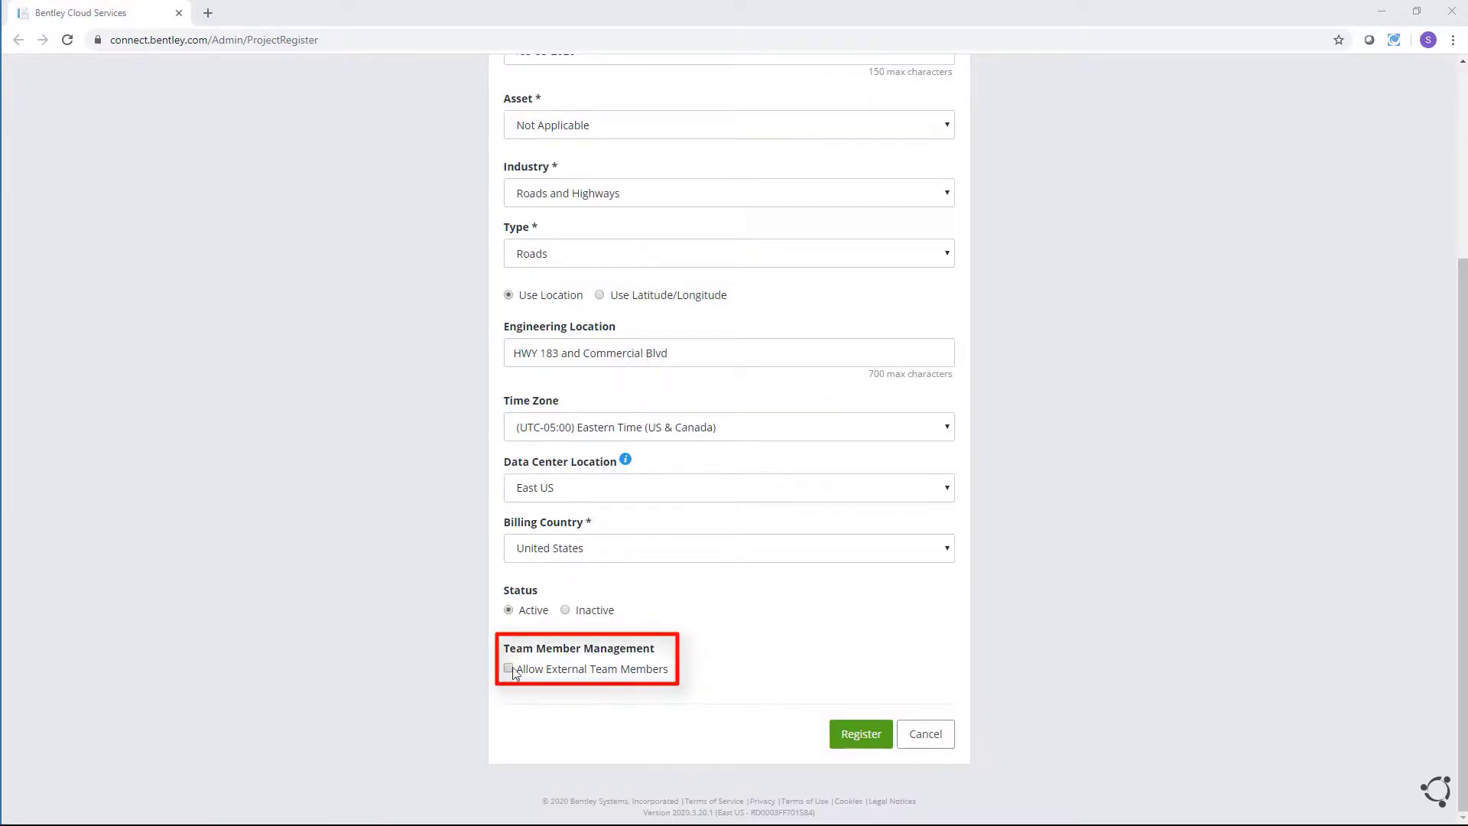
click(508, 668)
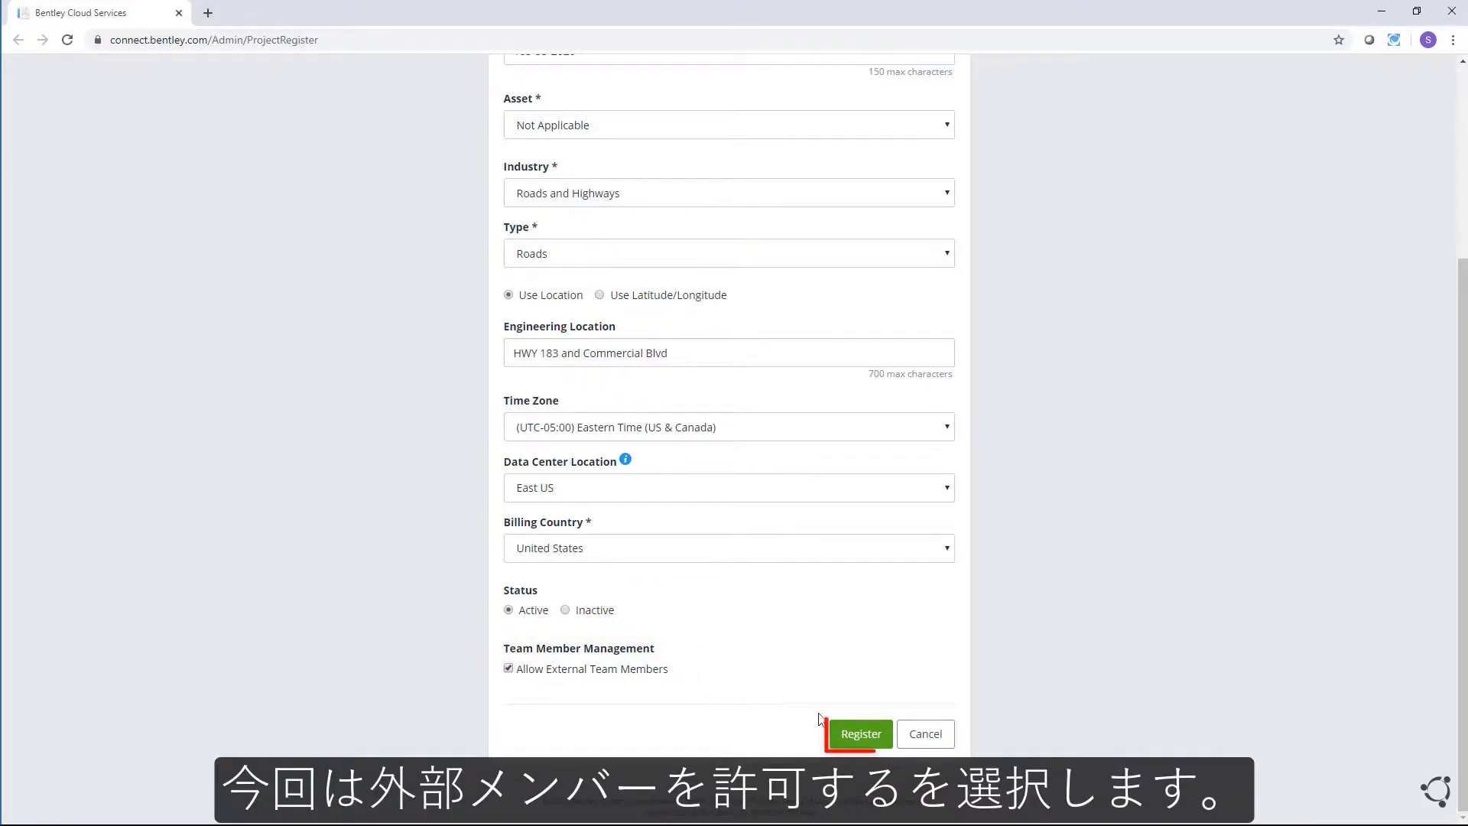
click(852, 736)
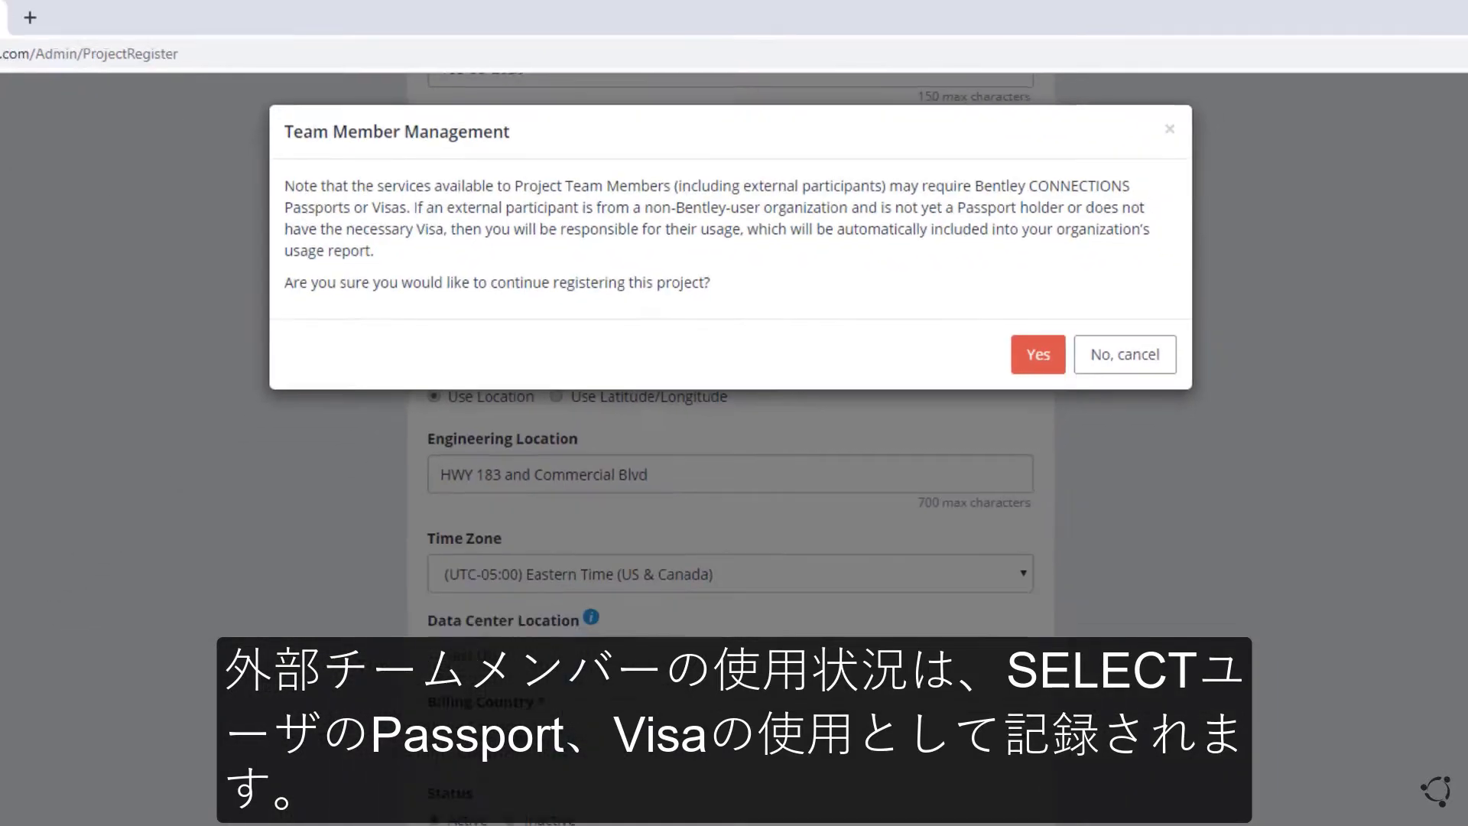
click(947, 262)
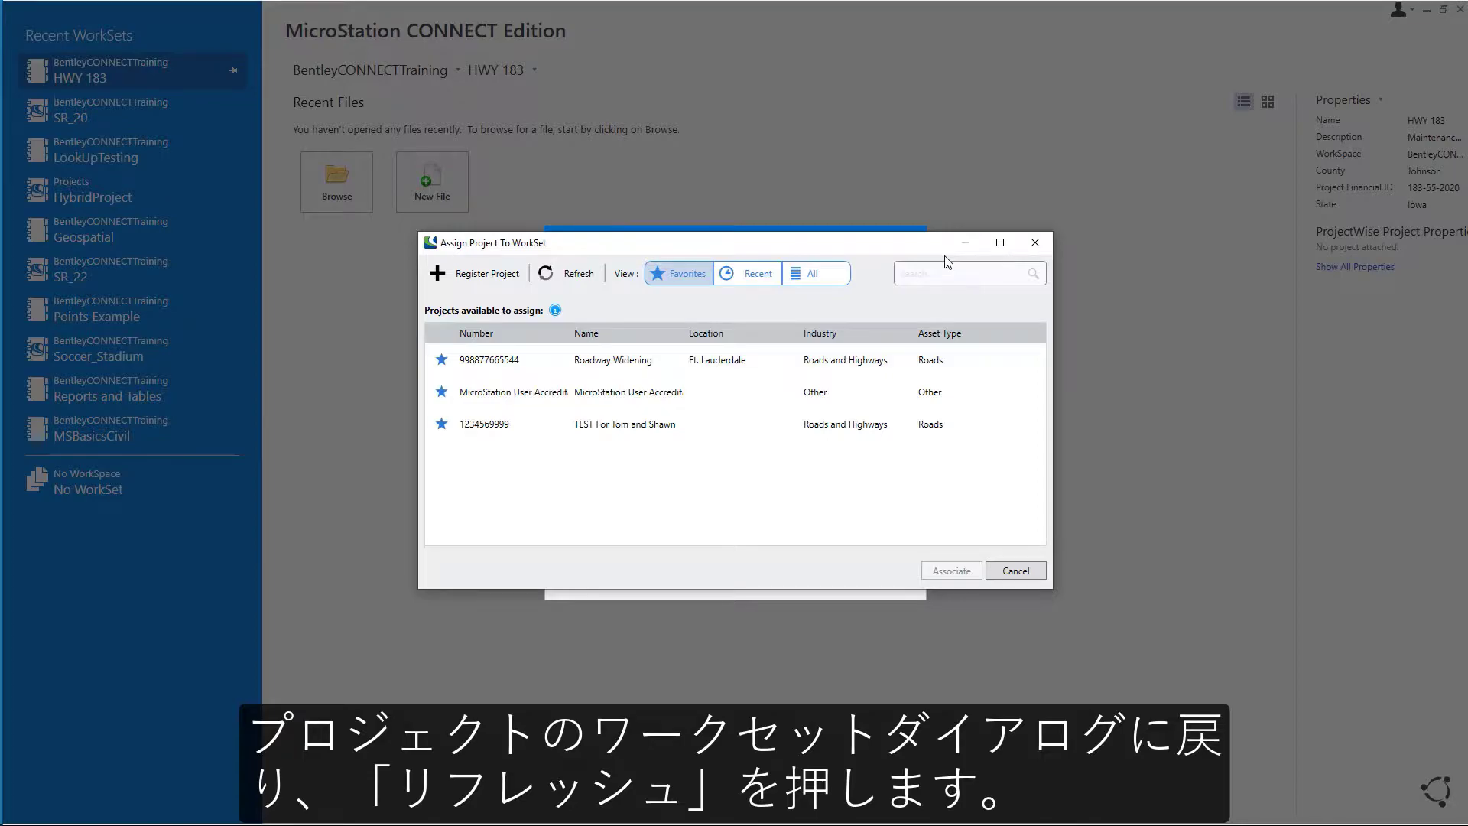
Step: Refresh the project list, find HWY_183 under All, and associate it with the HWY 183 WorkSet
click(564, 273)
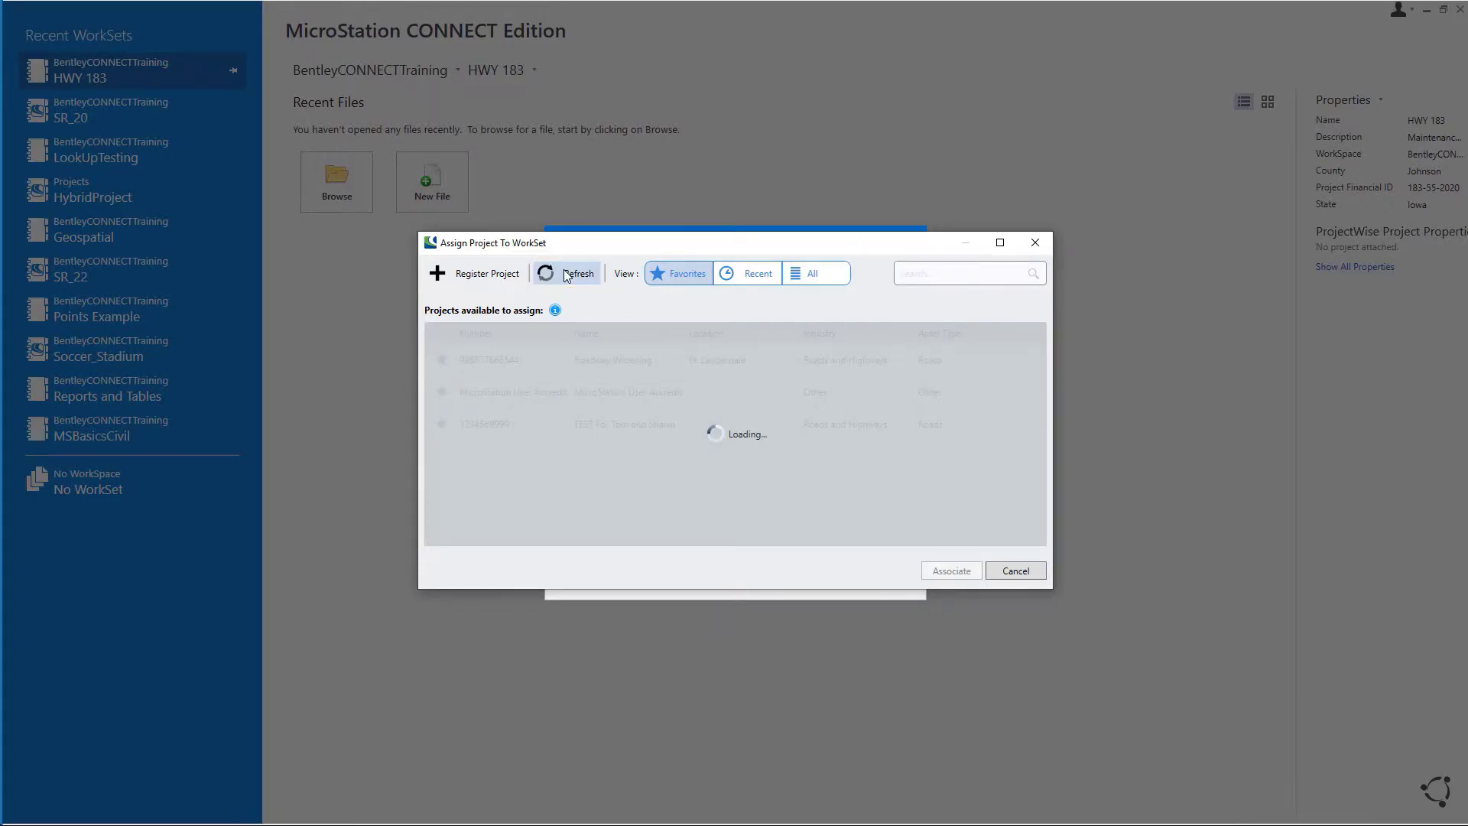
click(811, 276)
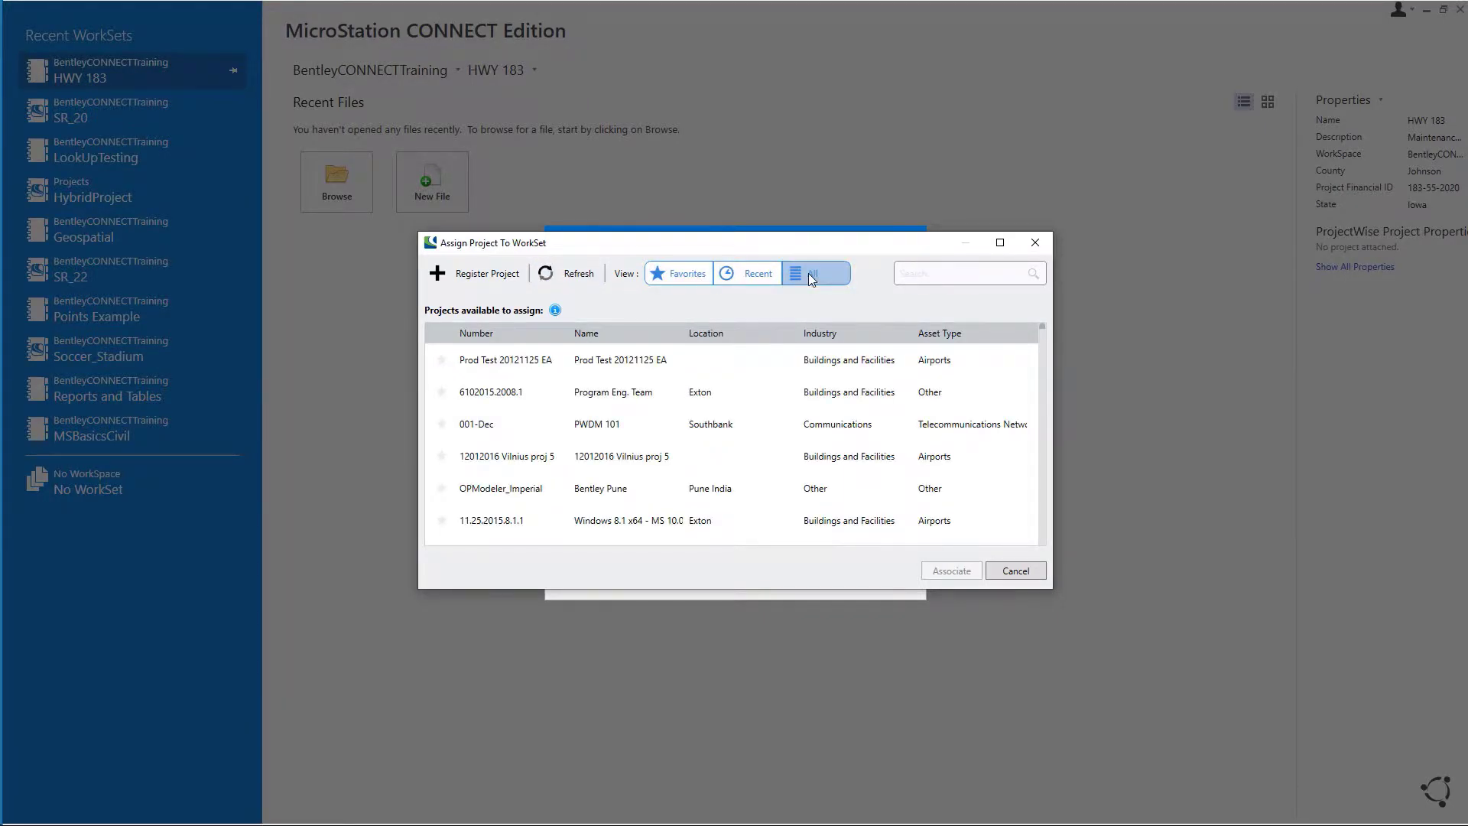
click(921, 272)
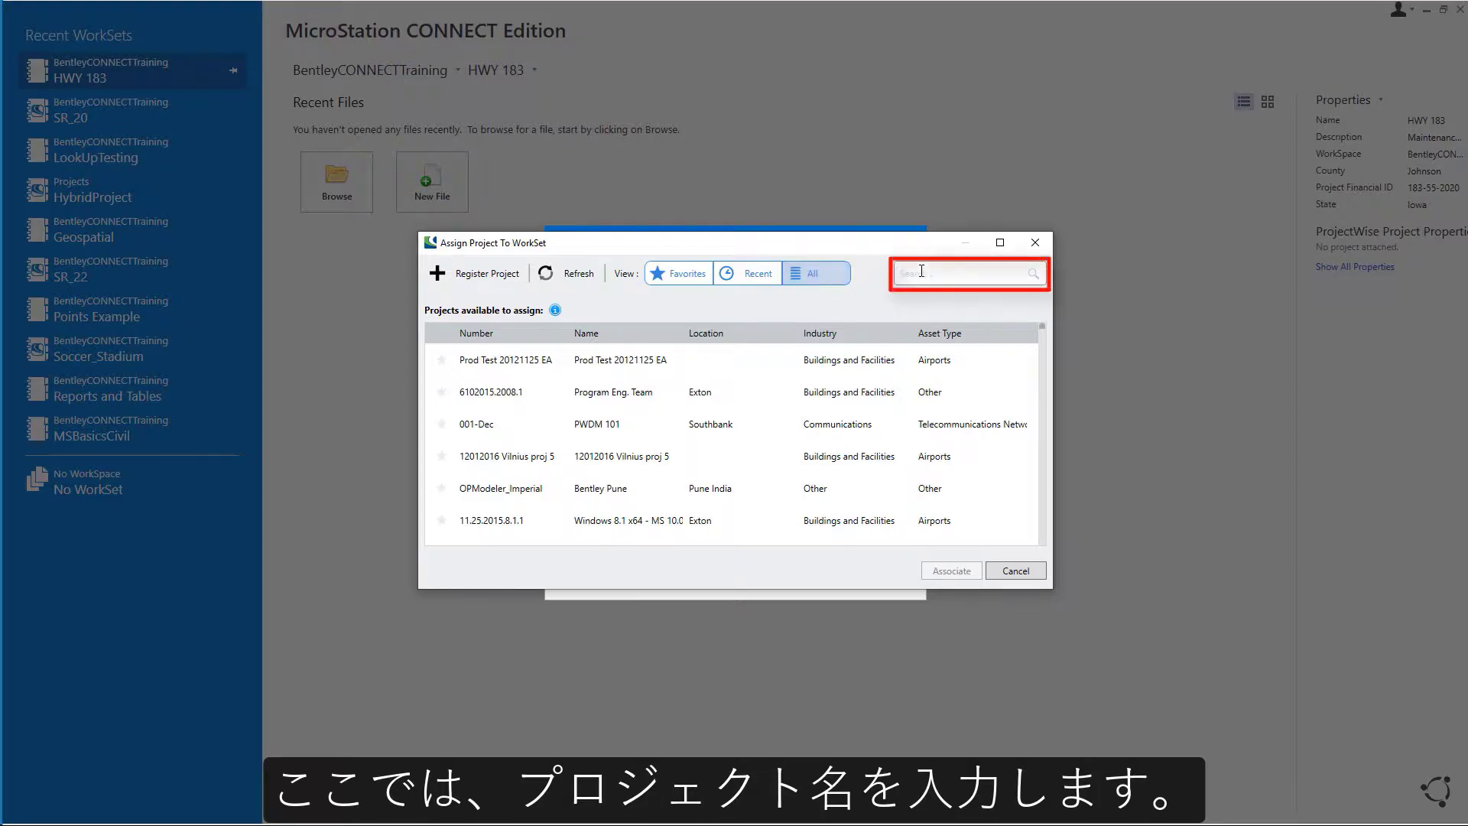
text(HWY_183)
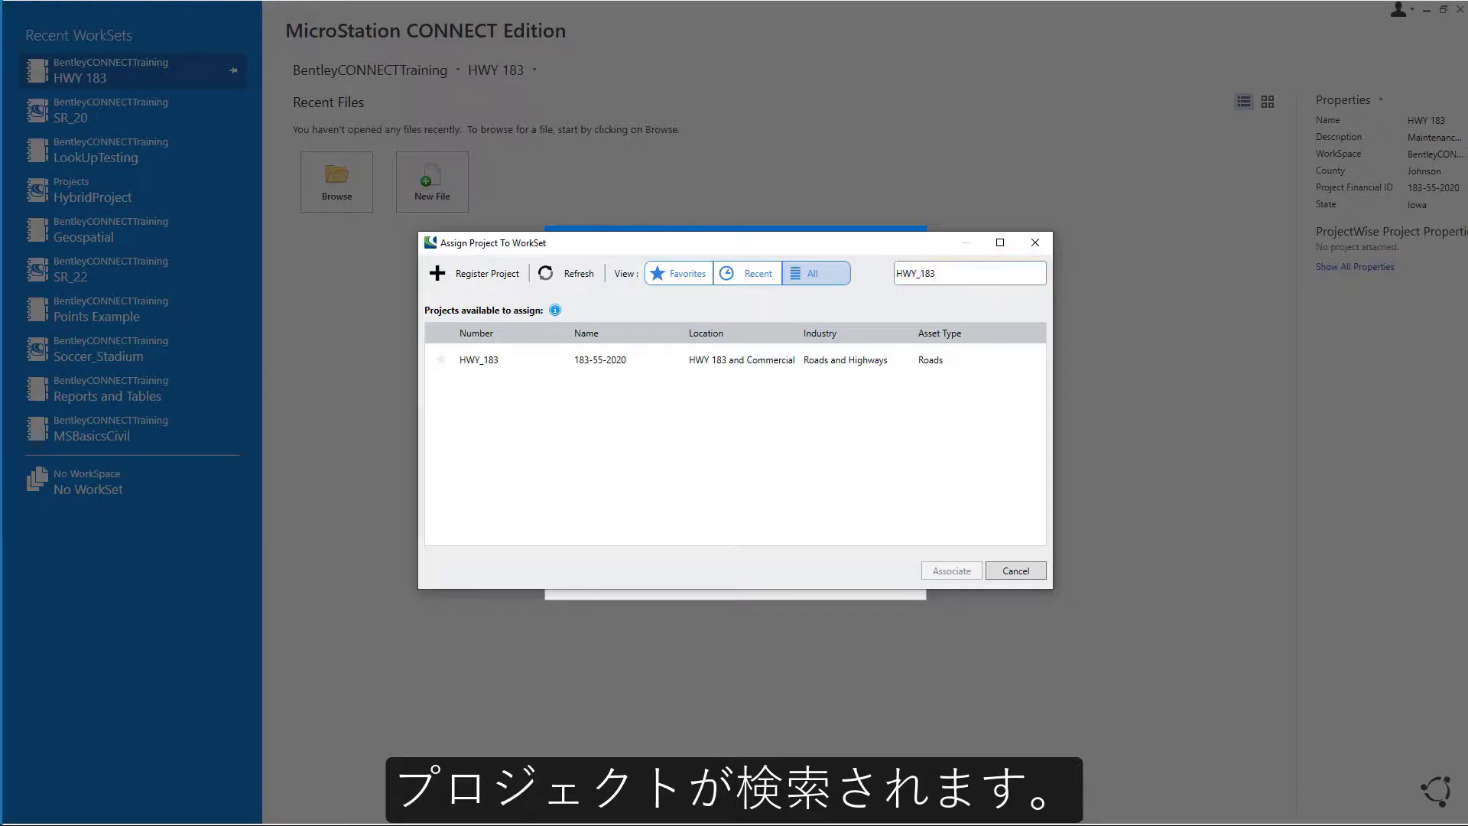
click(442, 360)
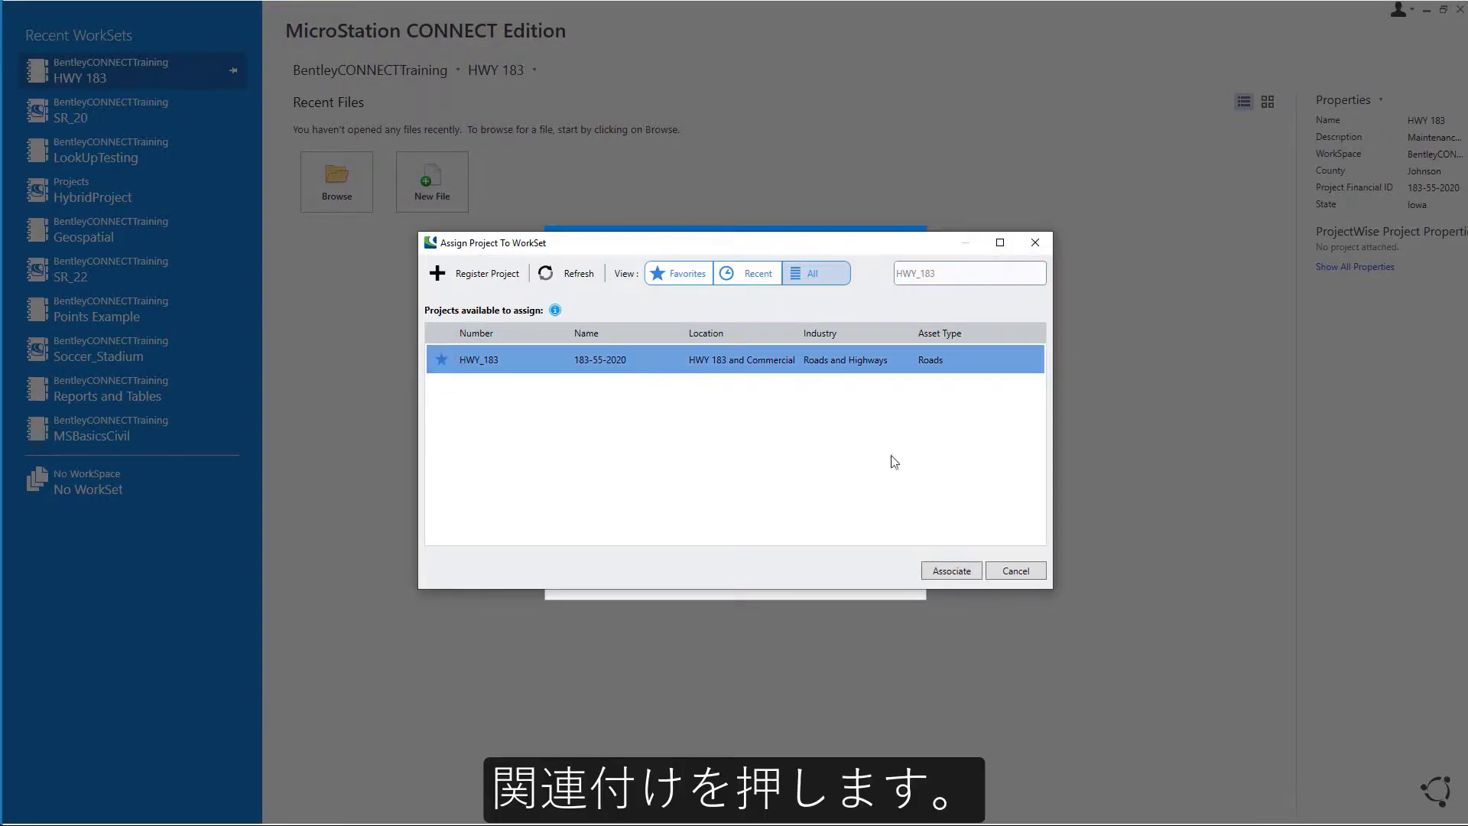
click(952, 572)
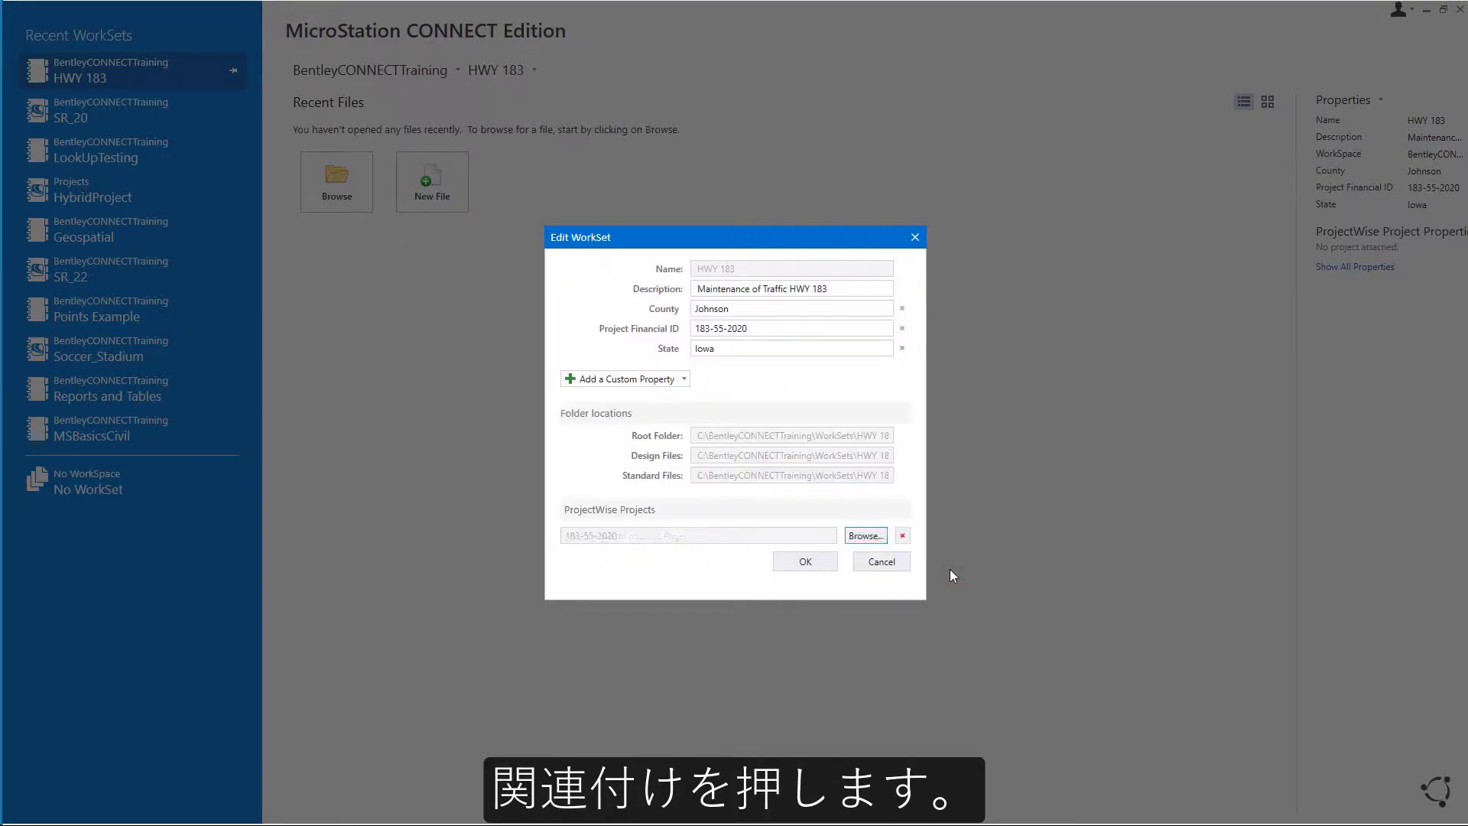
click(805, 562)
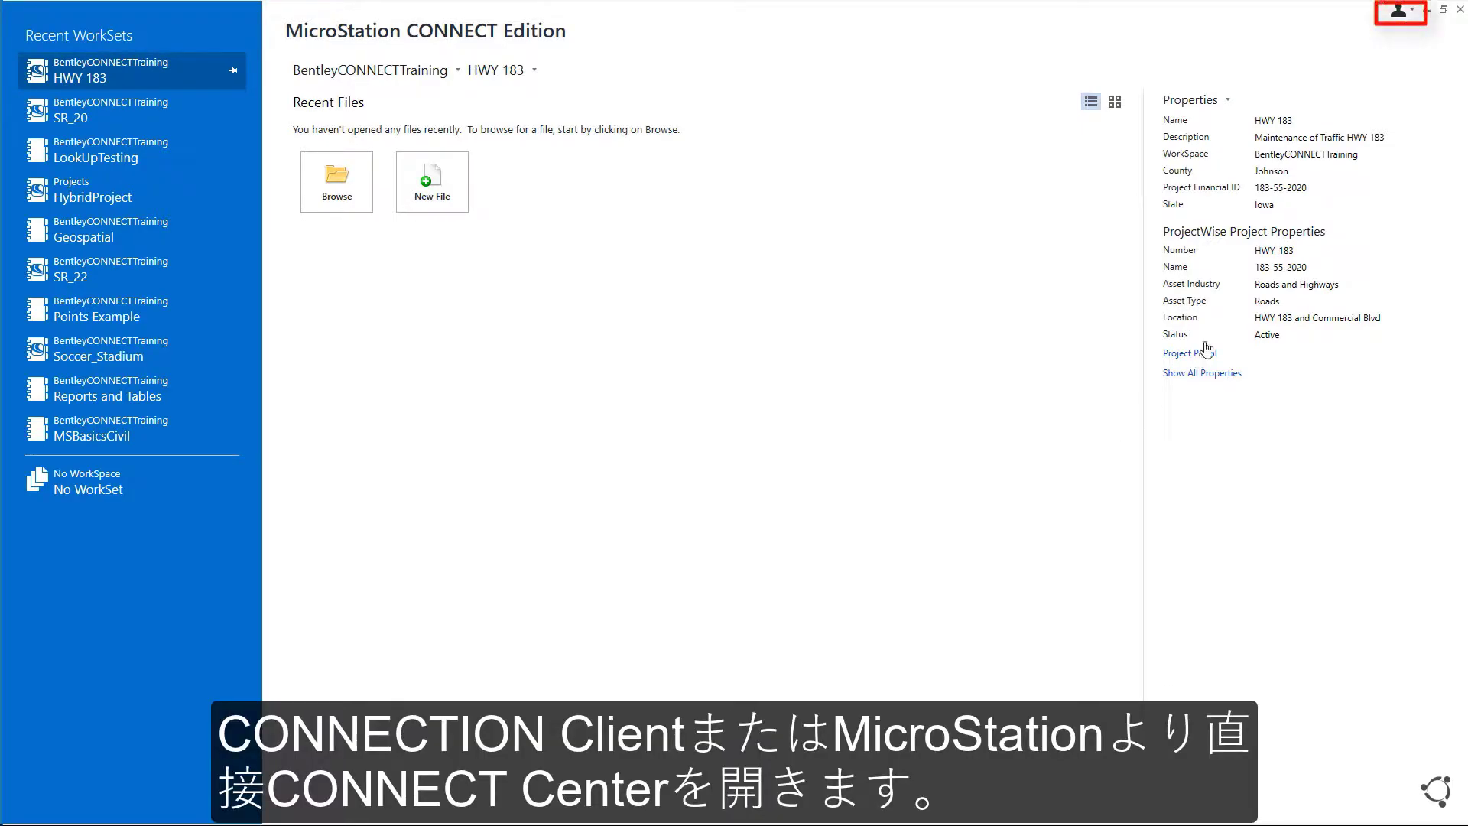
Step: Open the Personal Portal from the signed-in user's account menu
click(1405, 18)
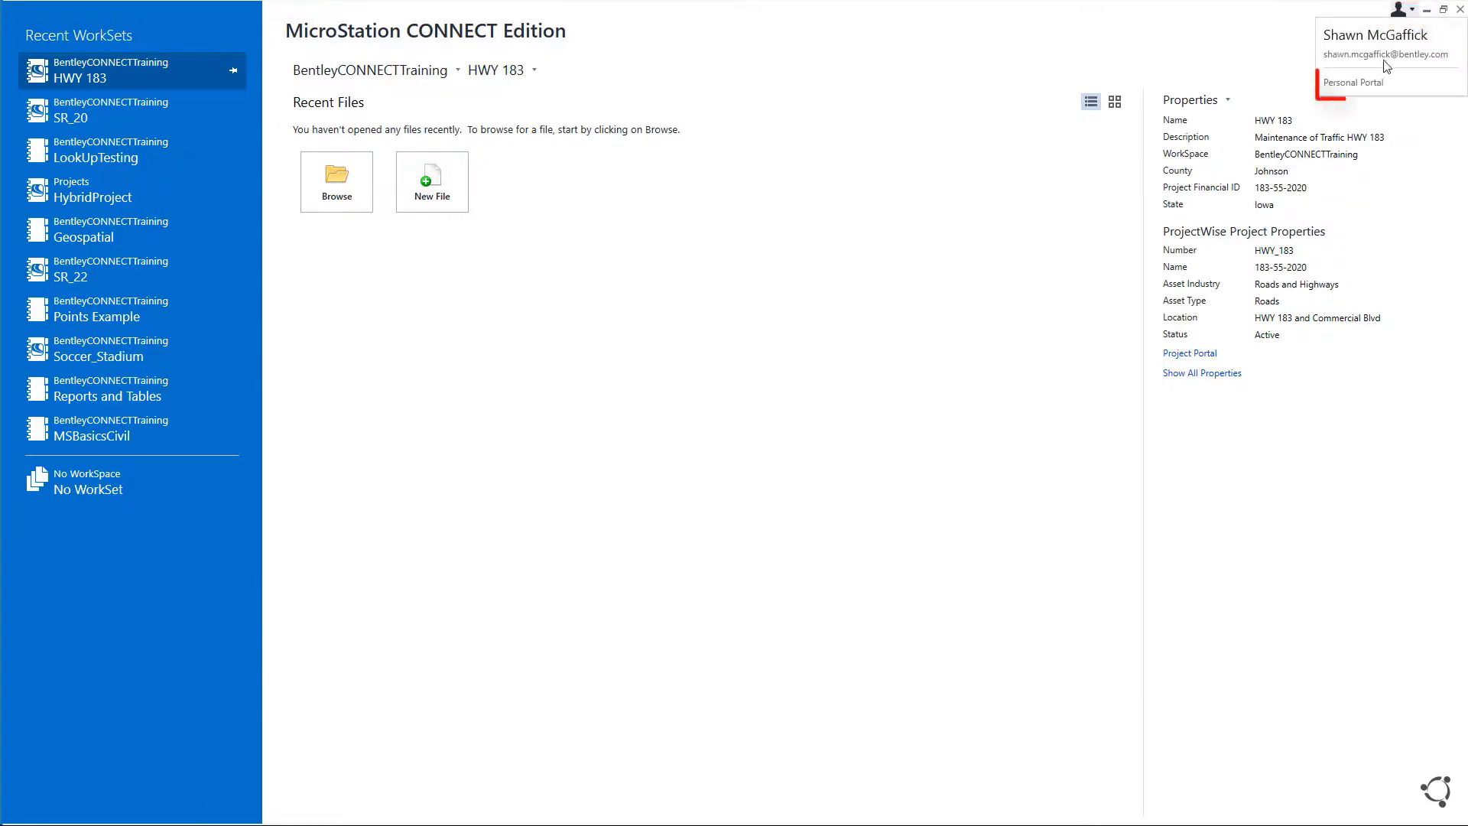
click(1362, 84)
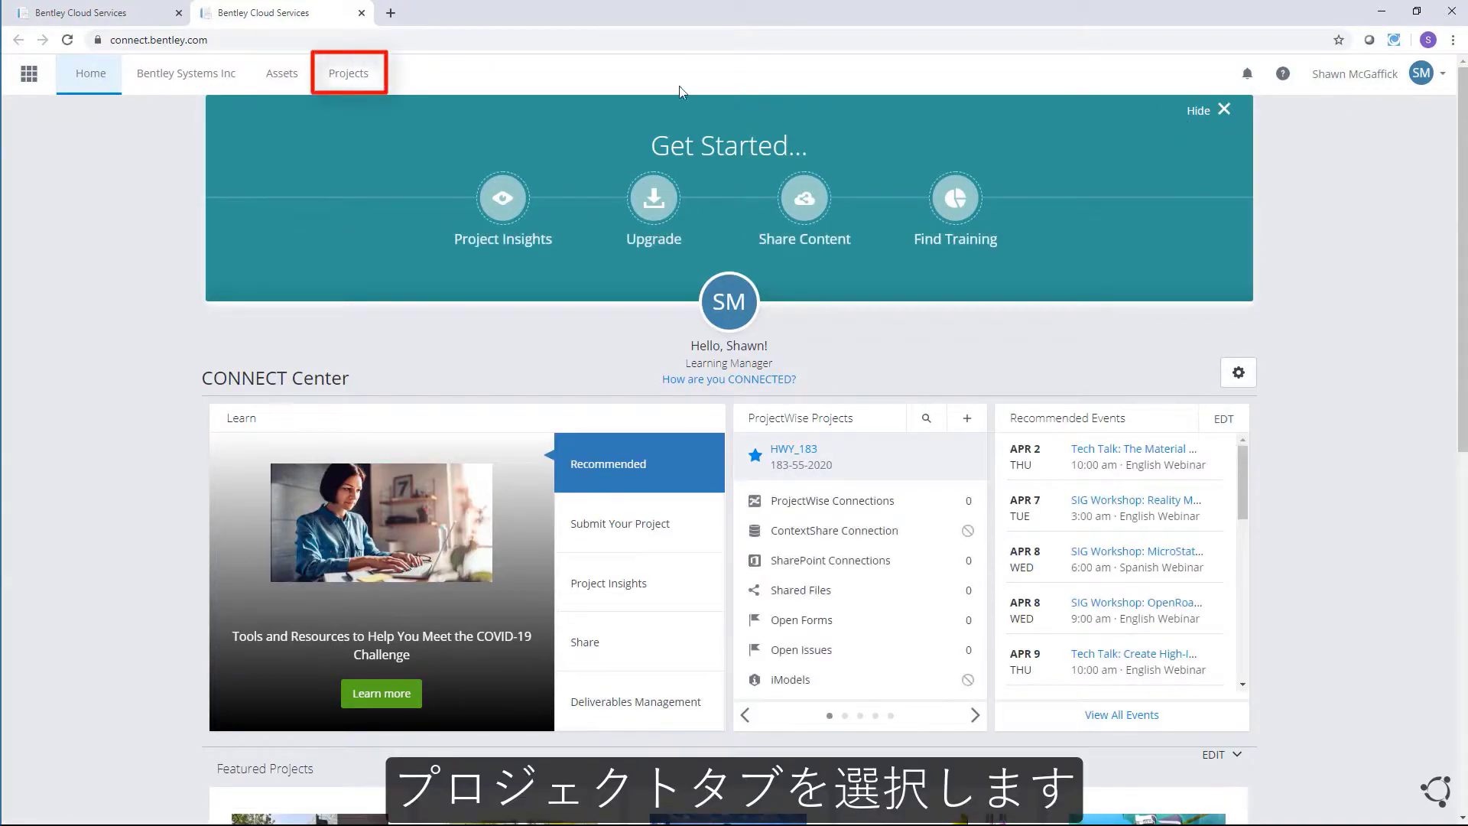
Step: Open the 183-55-2020 project page from Projects and review its details and services
click(338, 77)
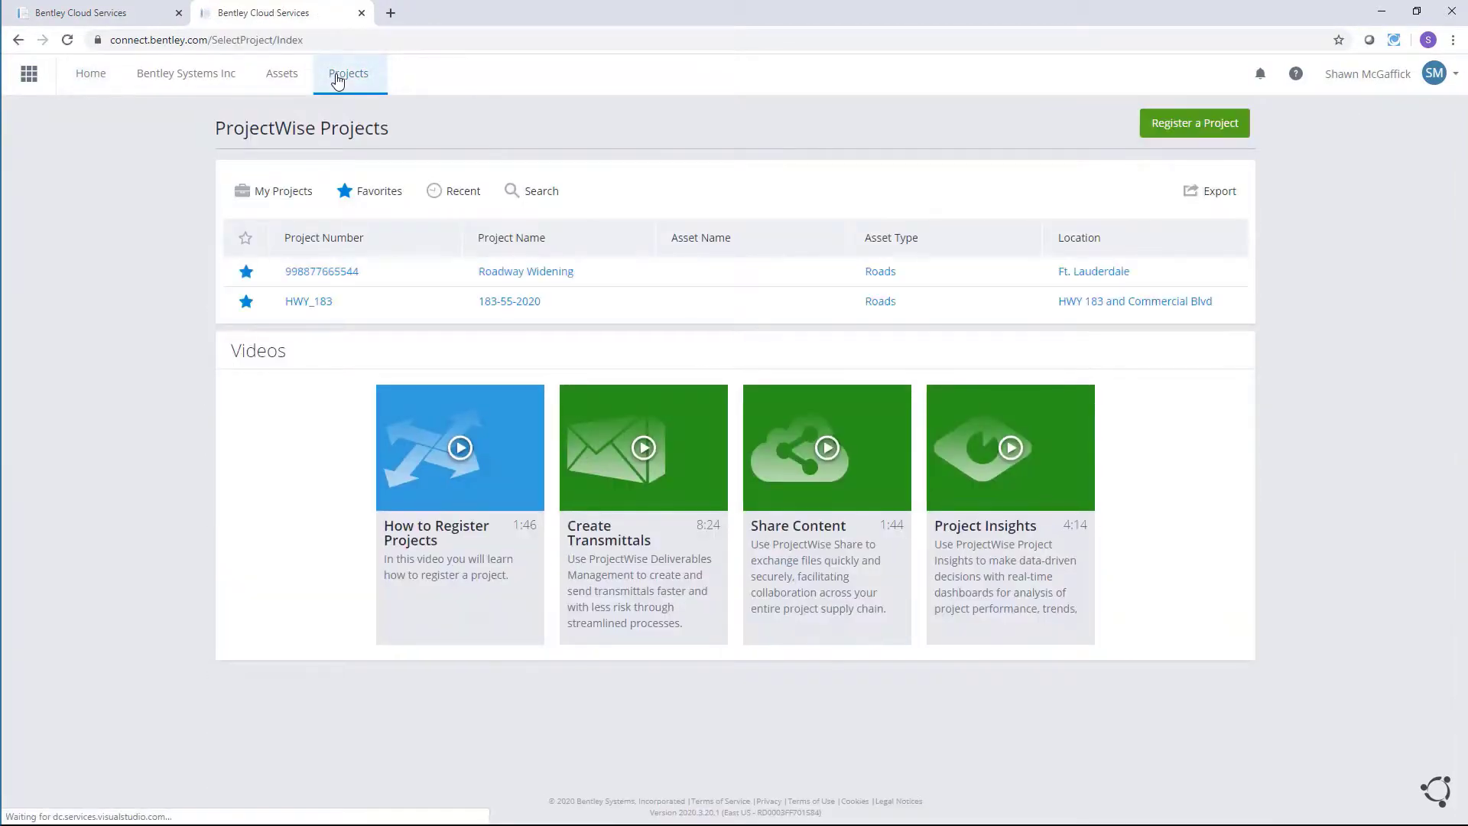
click(503, 303)
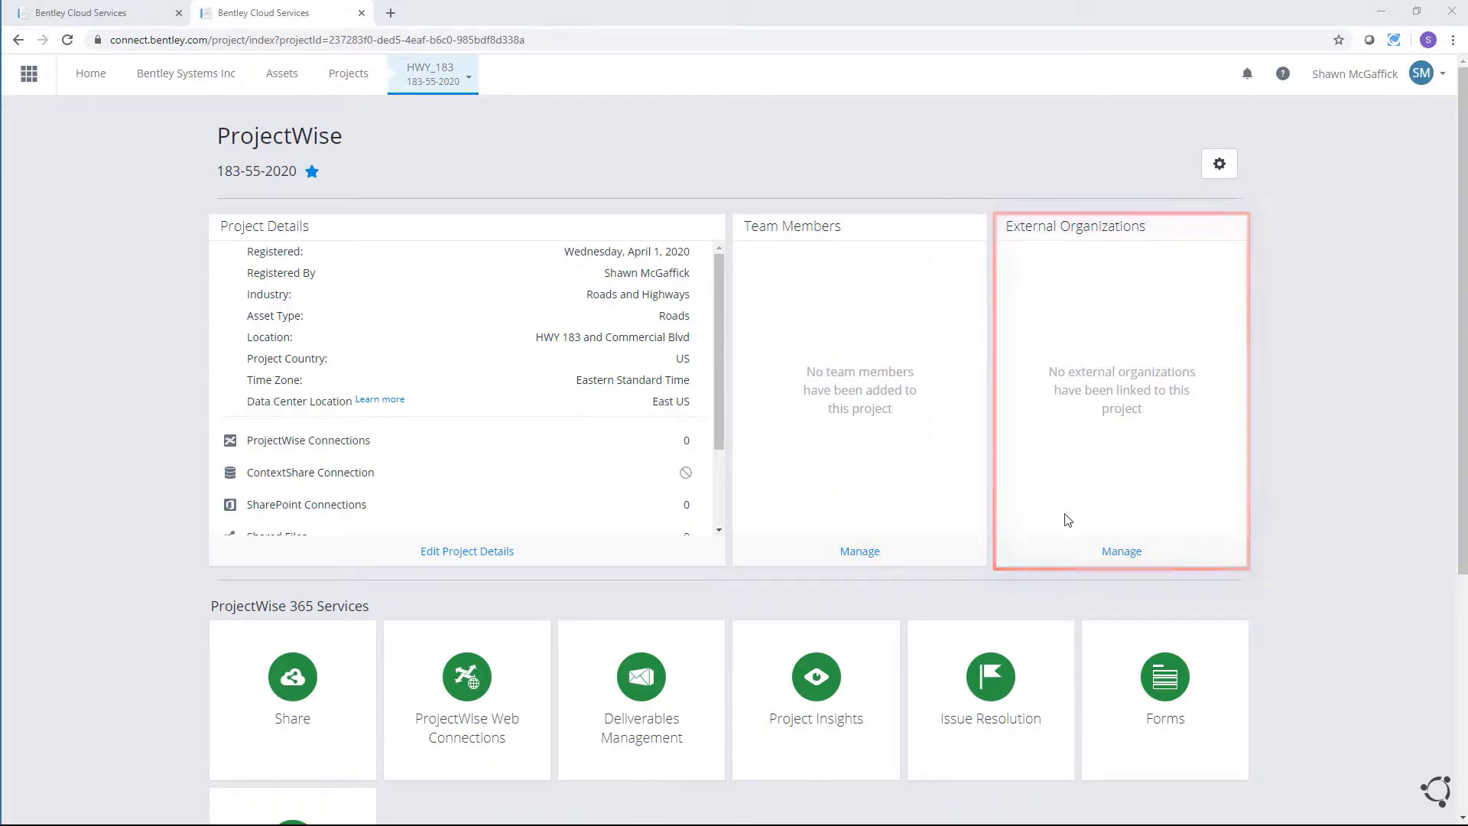
scroll(1309, 558, down, 2)
scroll(1307, 552, down, 2)
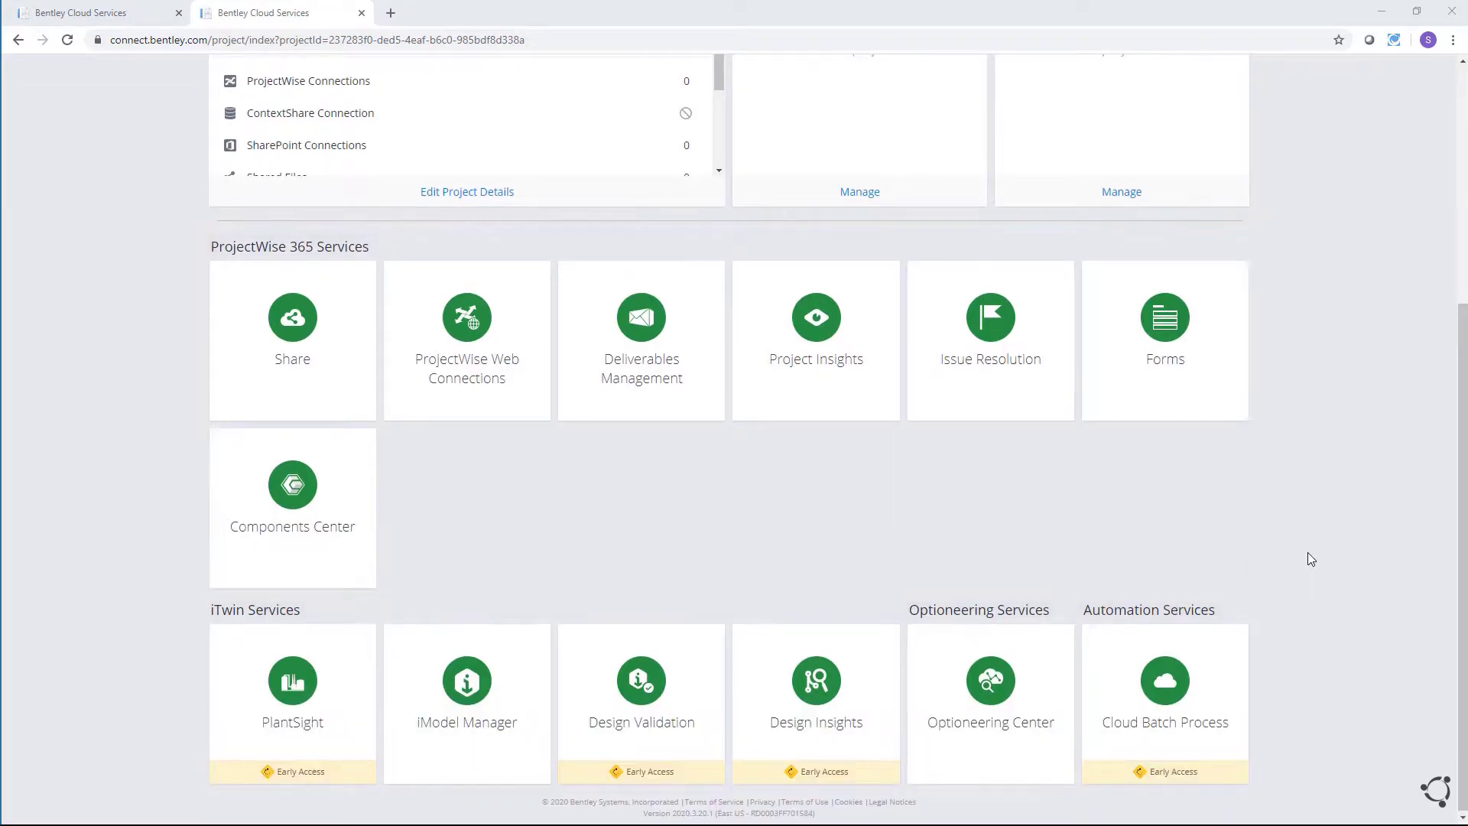
scroll(1308, 553, up, 4)
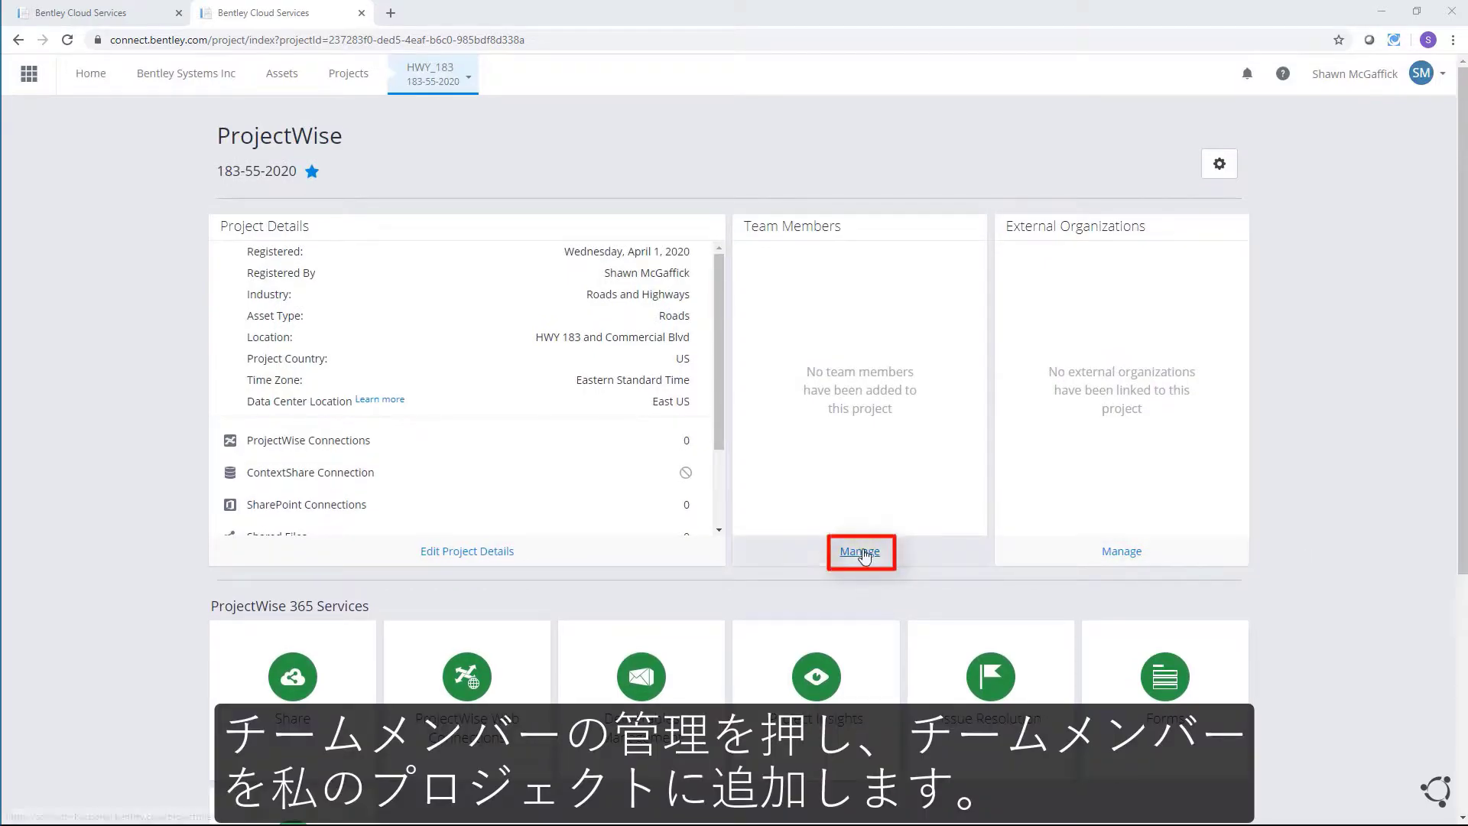
Step: Search for the teammate by their e-mail address and add them to the project's users list
click(862, 552)
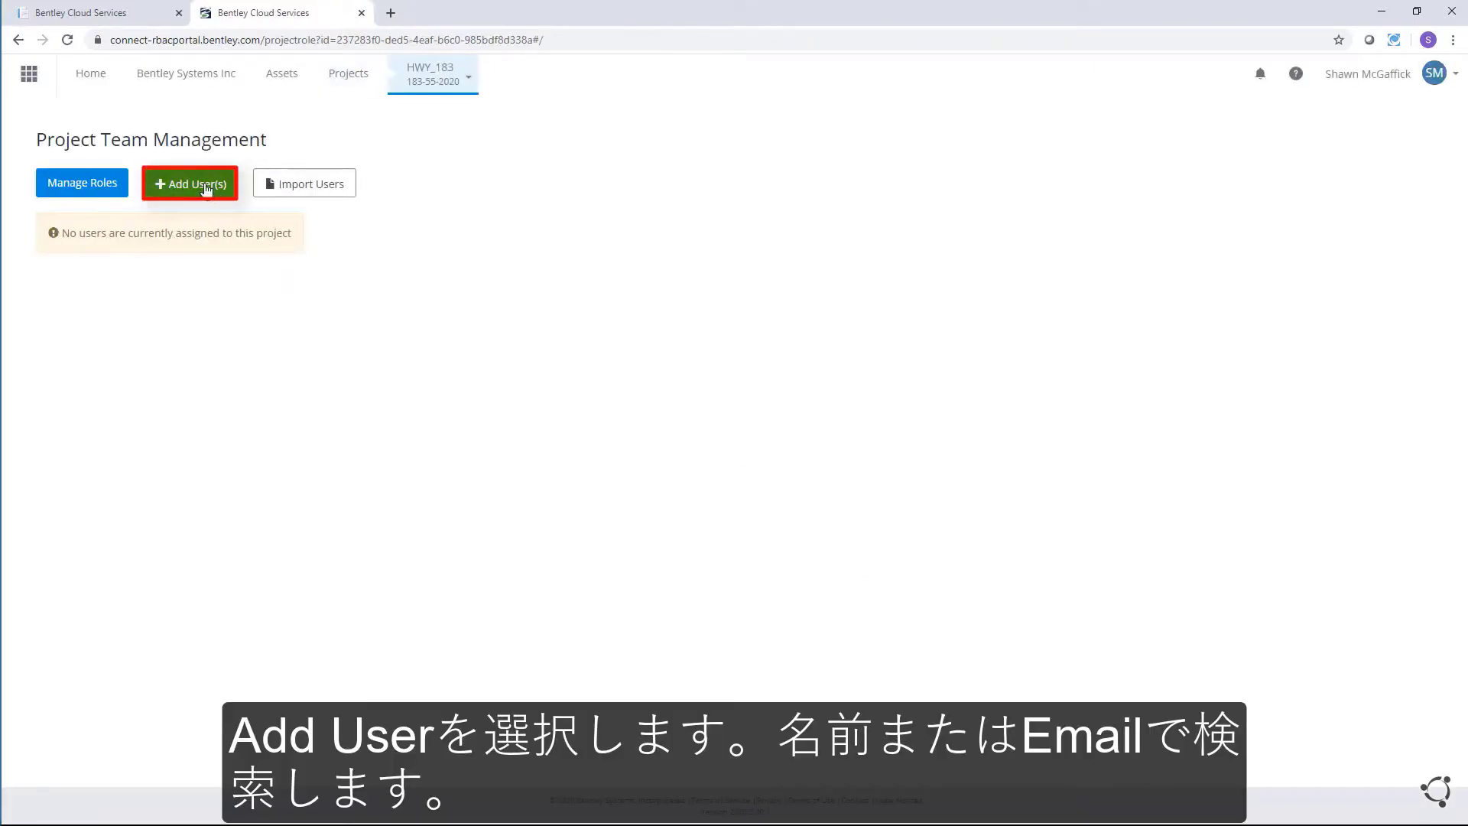
click(196, 187)
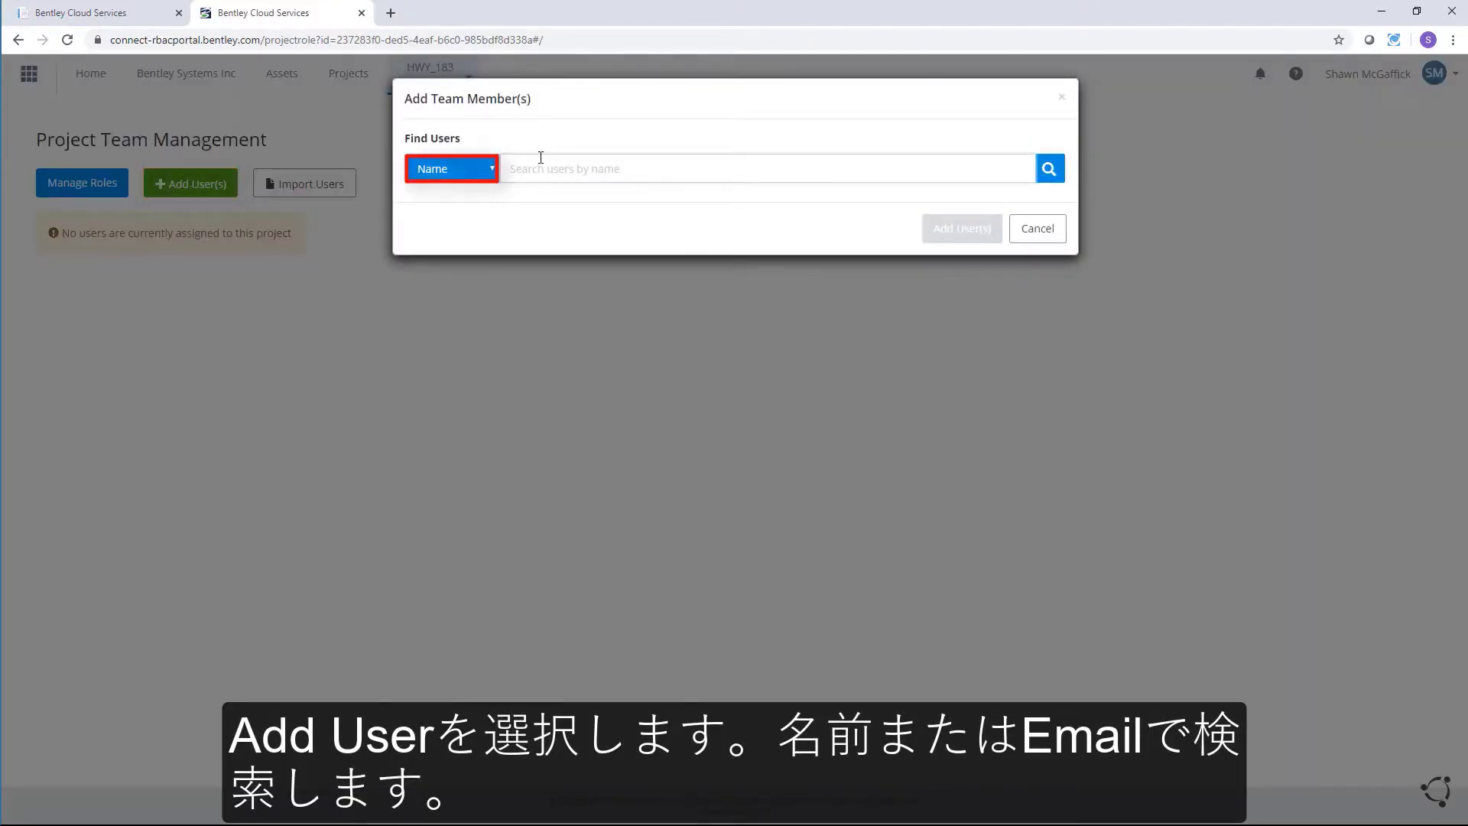
click(479, 169)
click(449, 220)
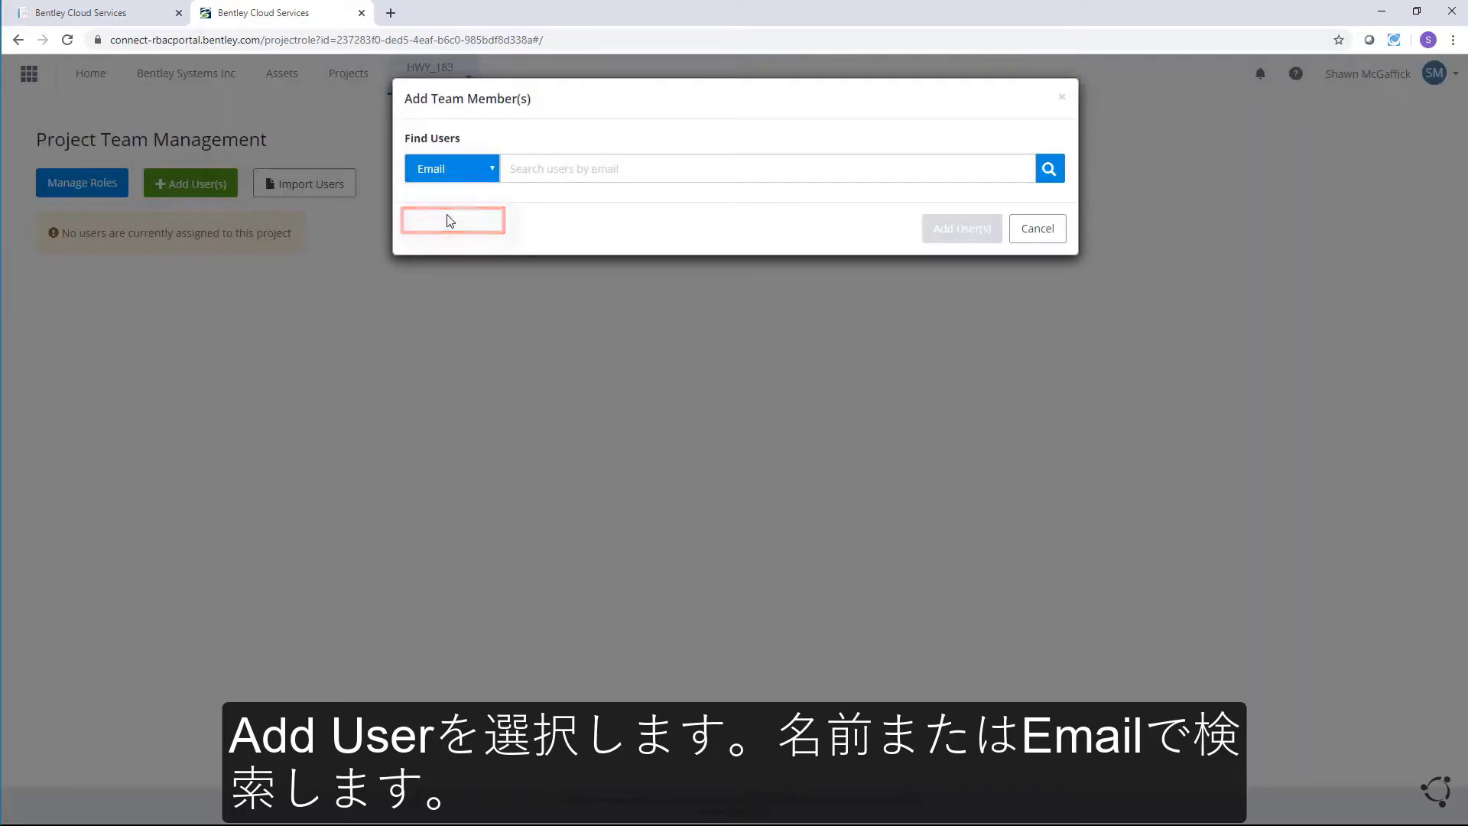
click(536, 166)
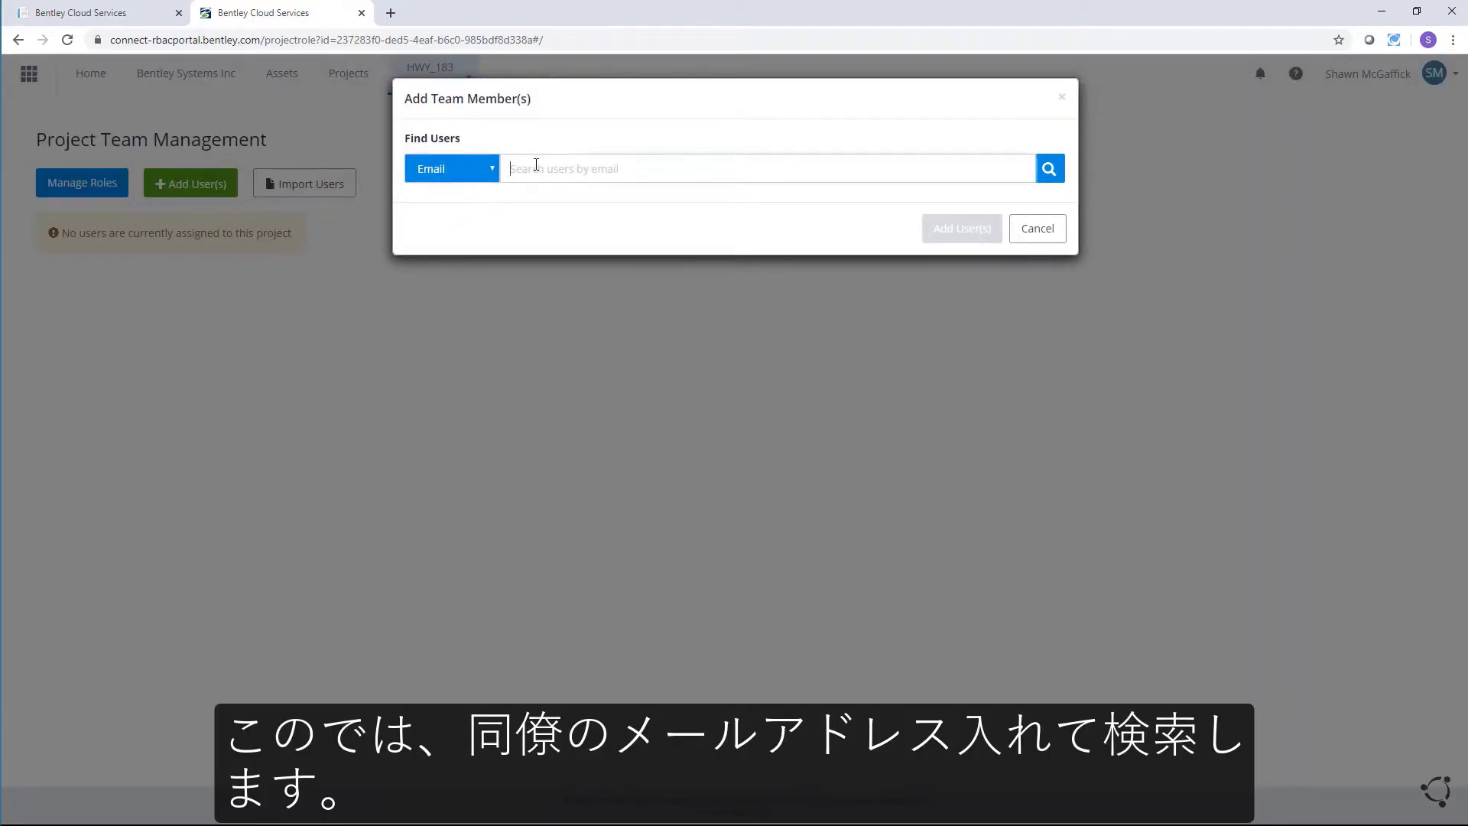
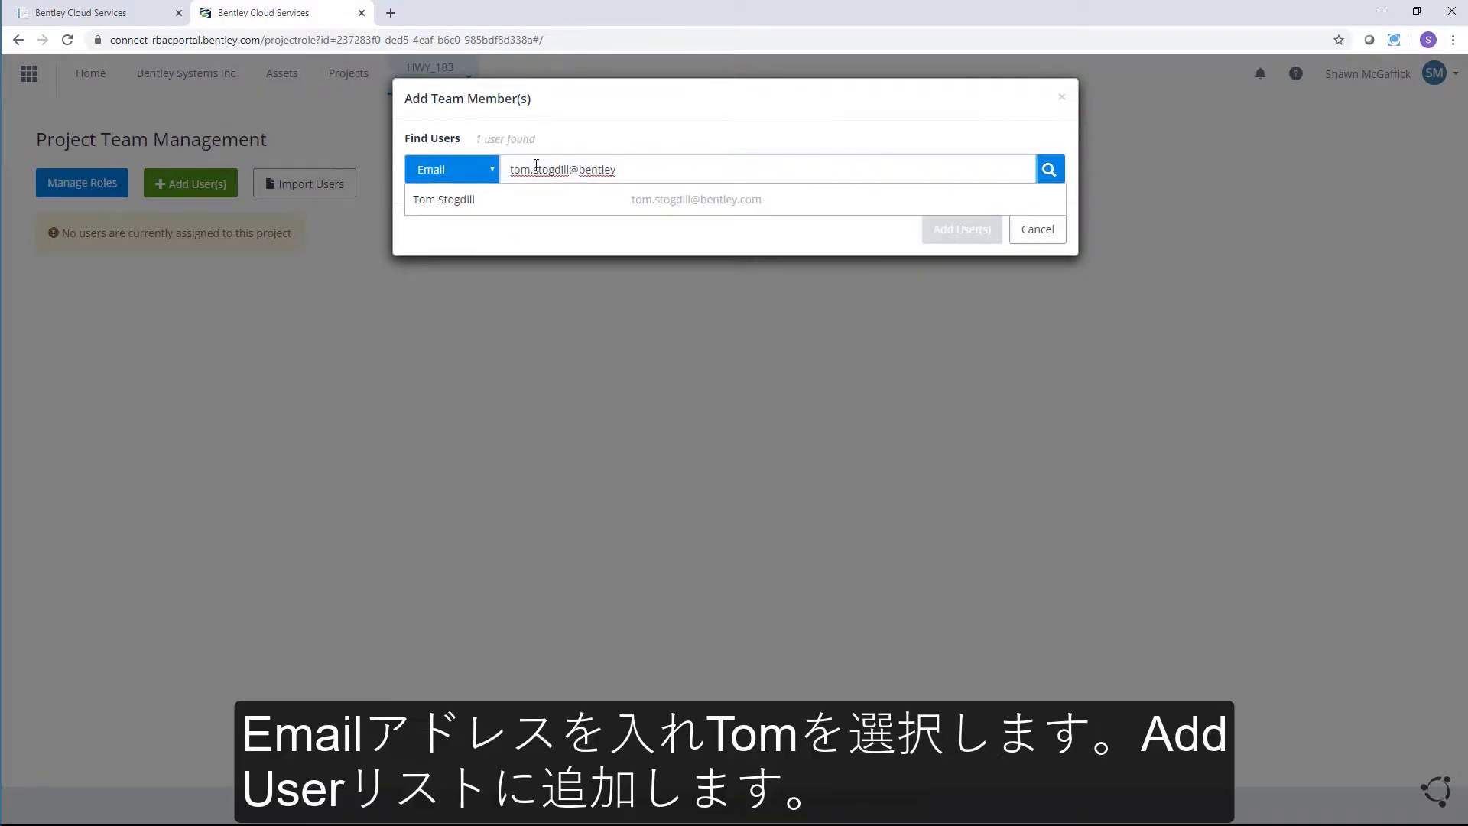
click(561, 201)
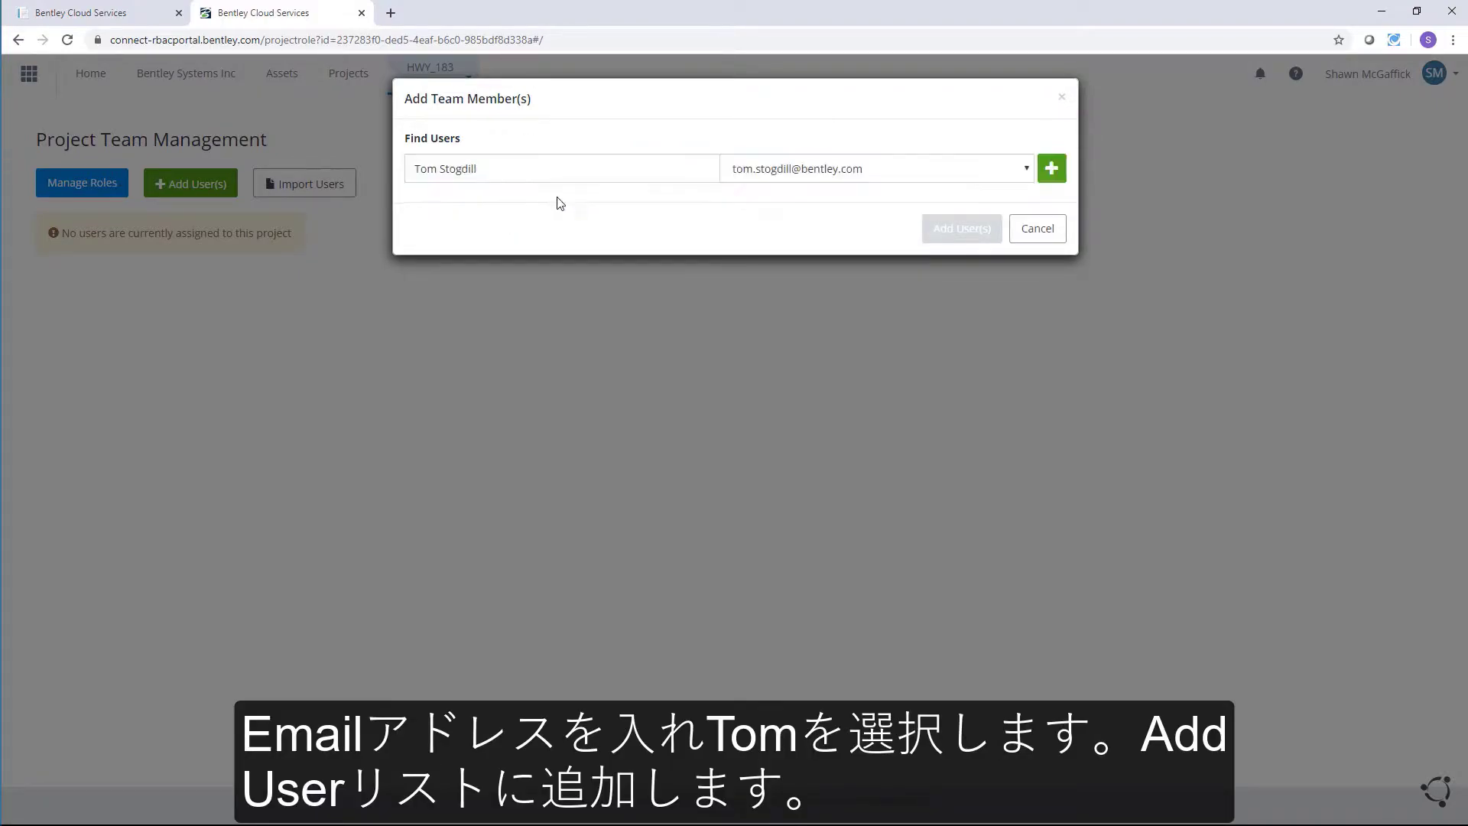
click(1051, 172)
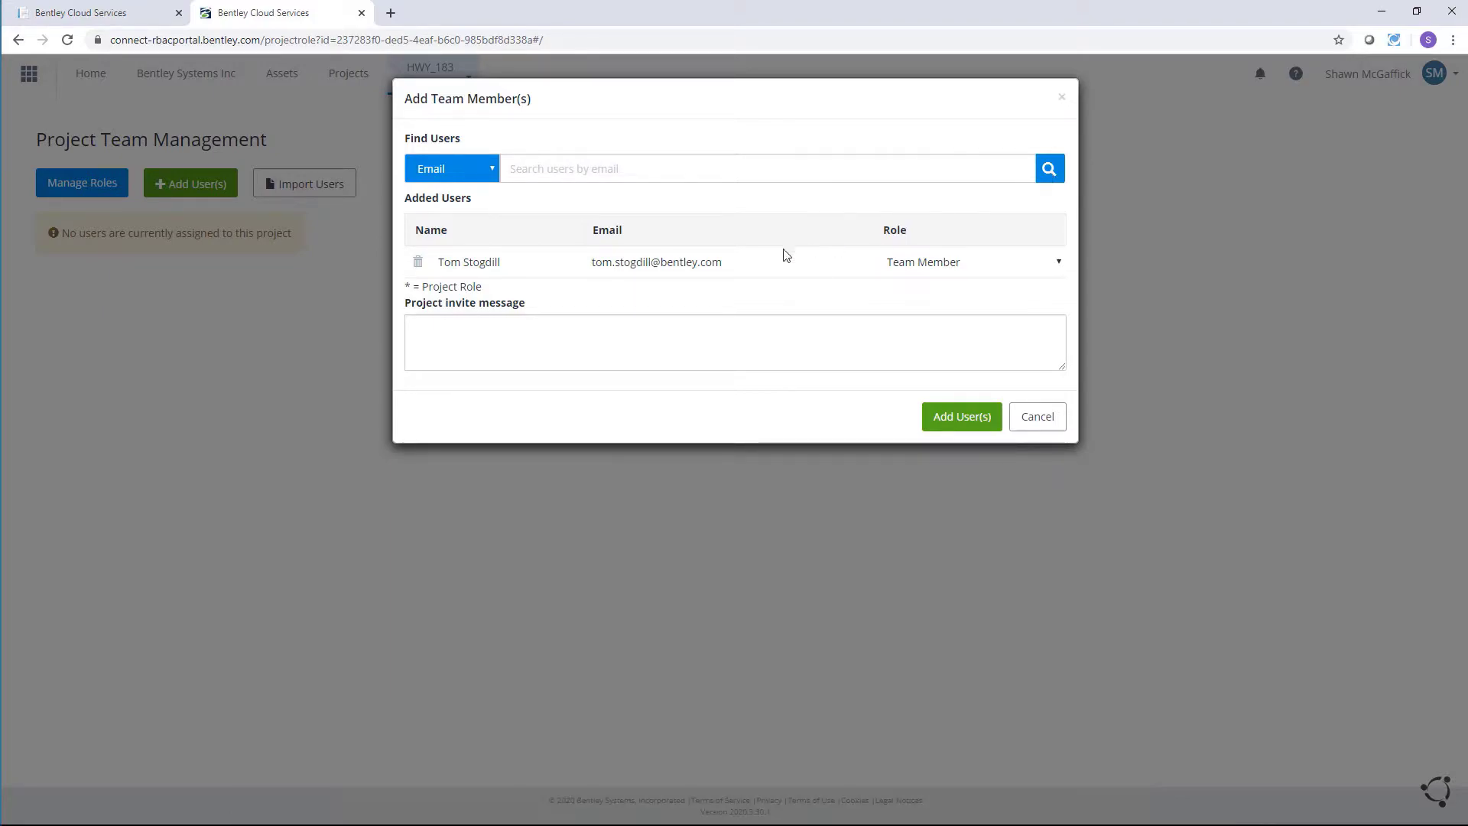
Step: Add an invitation message, confirm the Team Member role, and return to the HWY_183 page
click(479, 348)
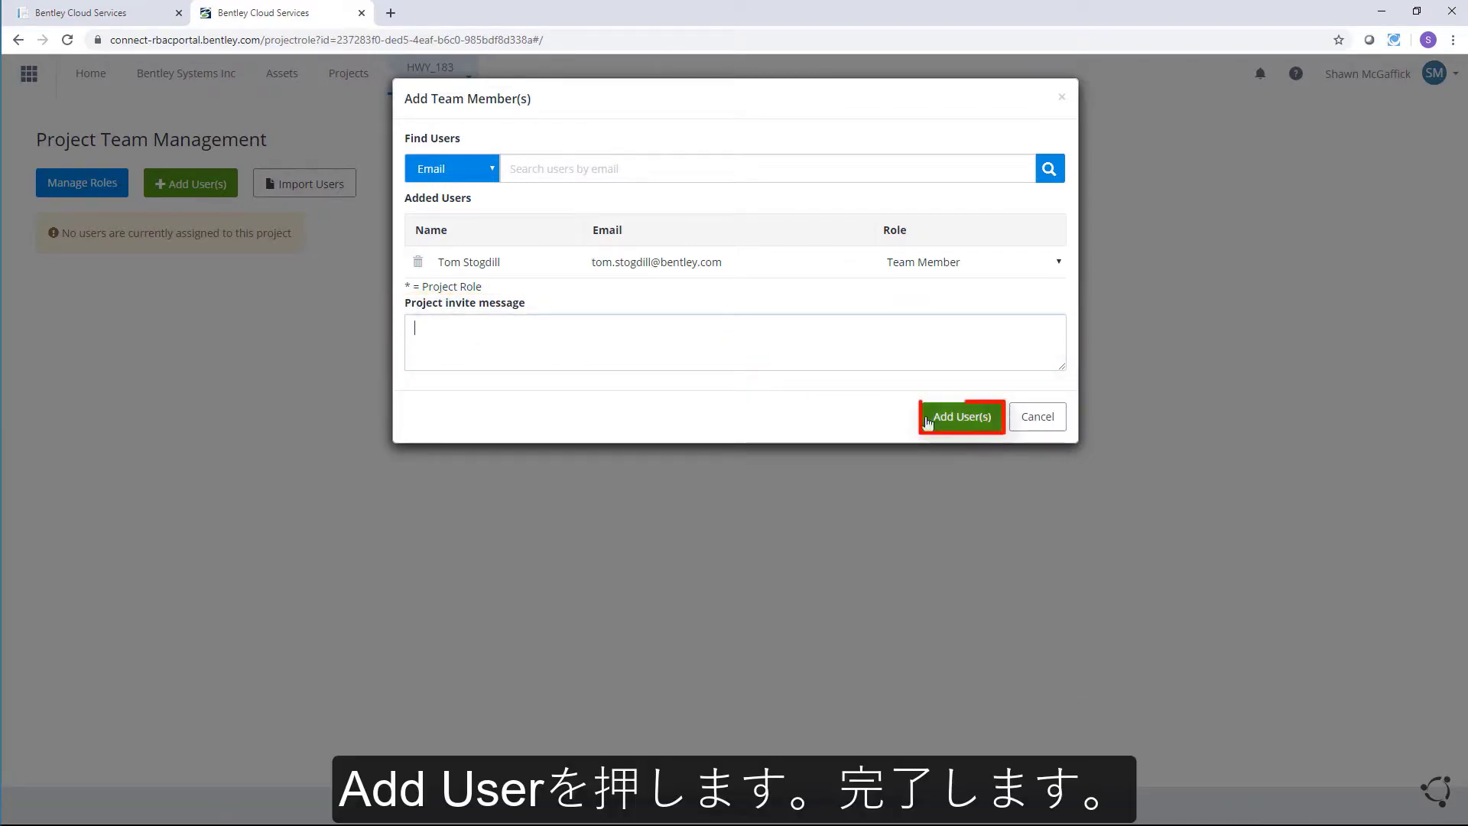
click(972, 416)
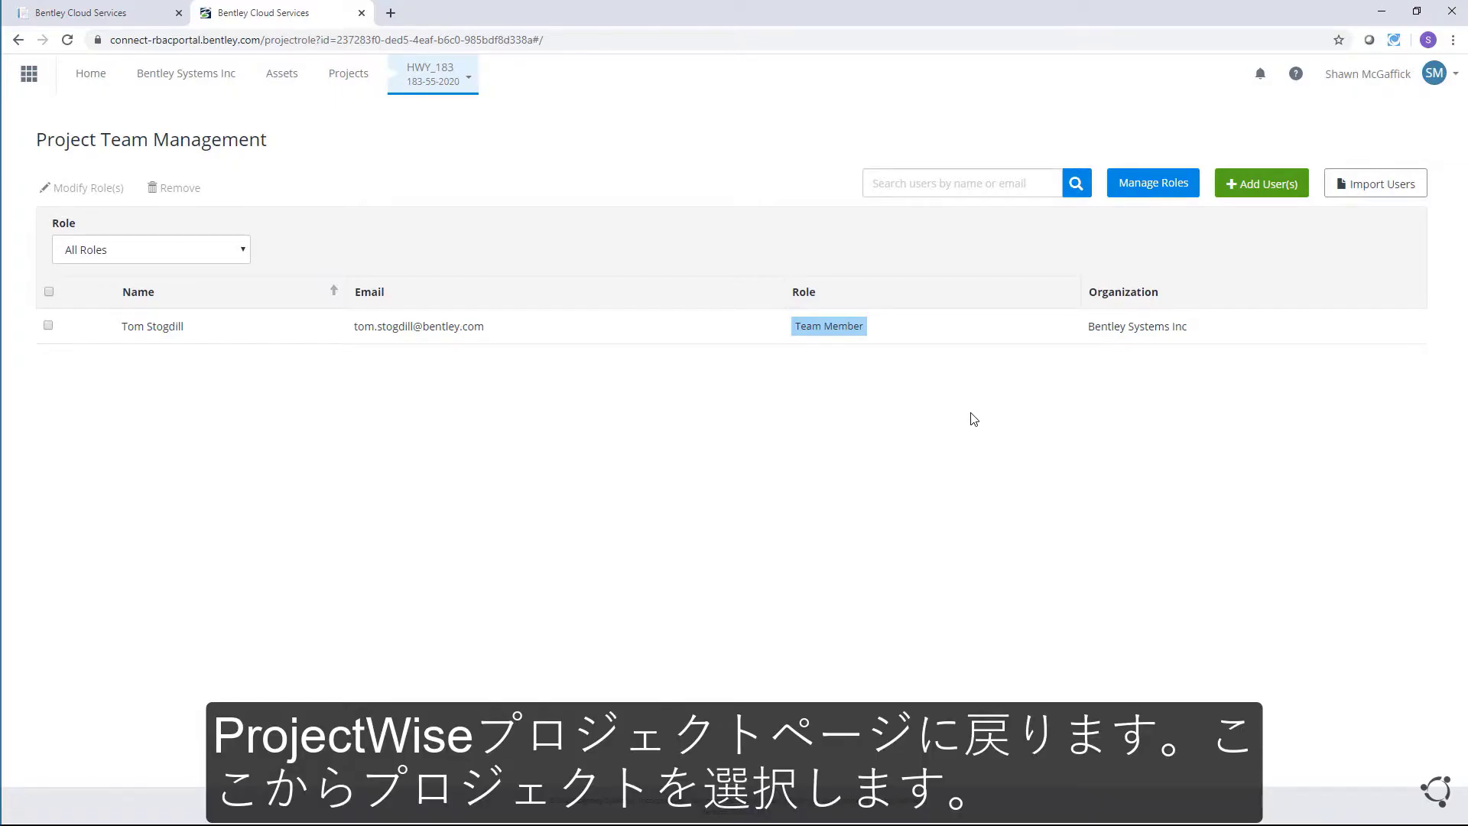
click(456, 80)
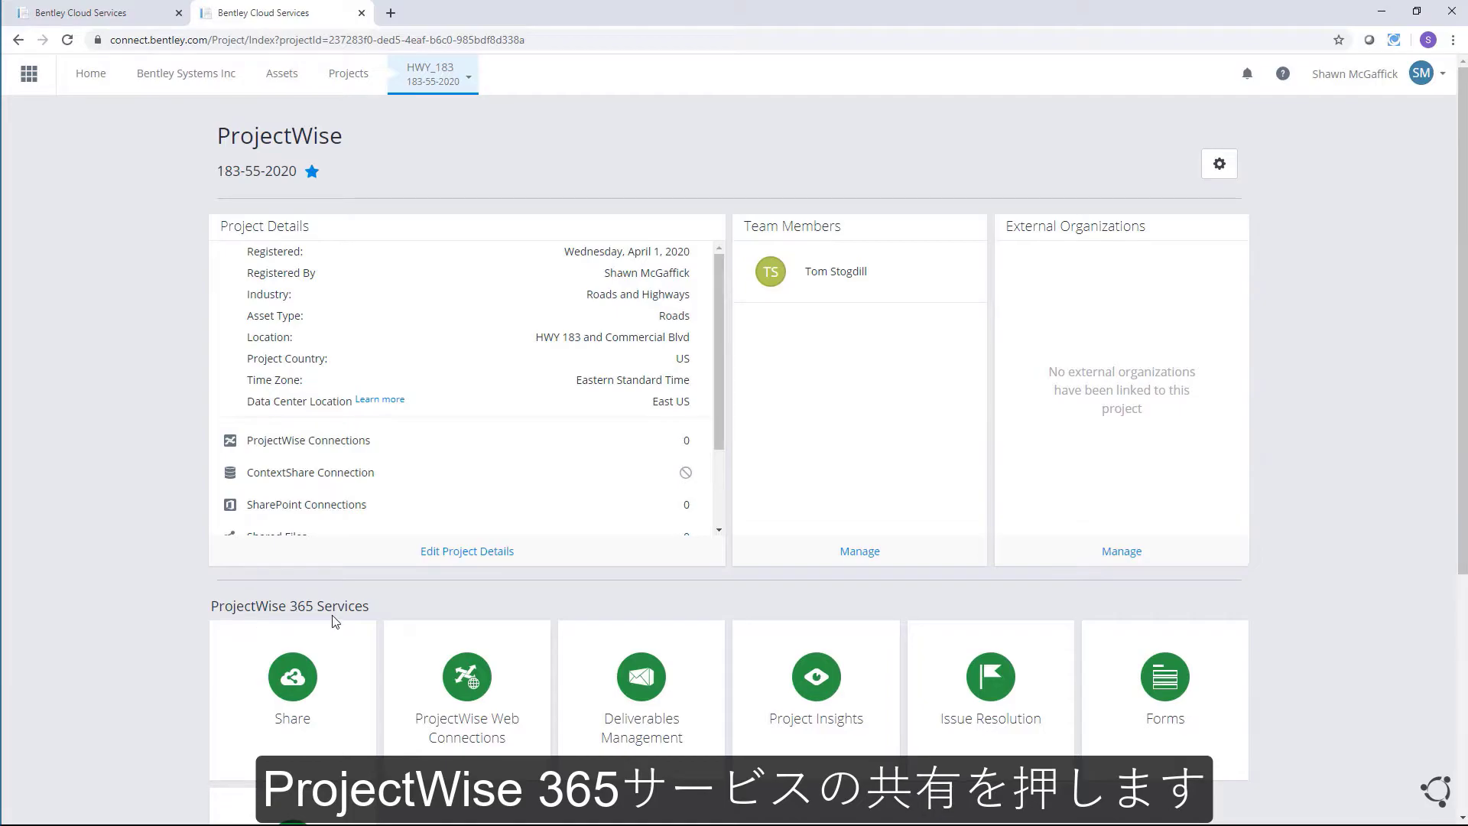
Step: Create a folder named MOT at the top level of the project's Share
click(300, 692)
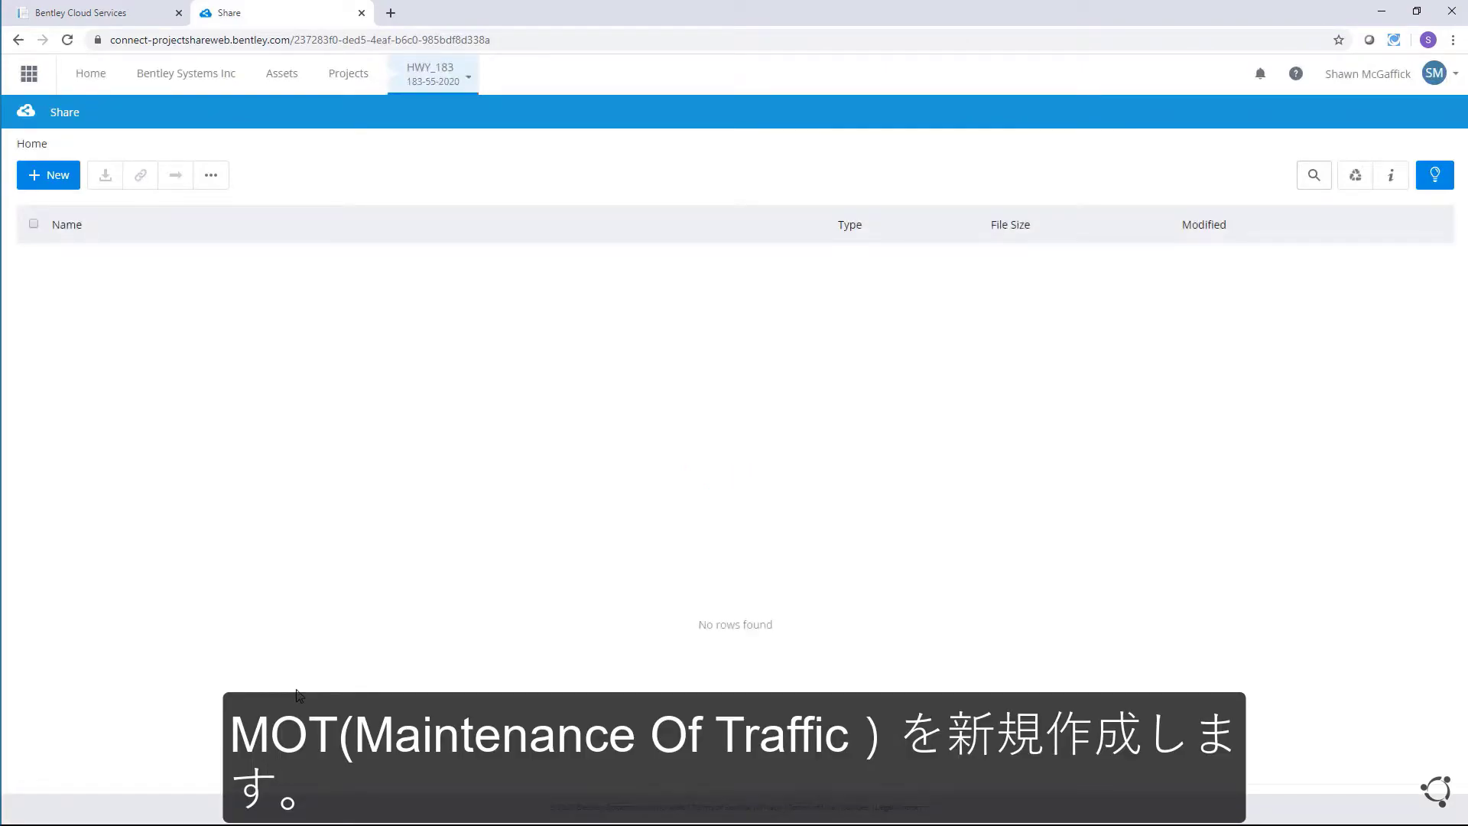
click(52, 177)
click(65, 209)
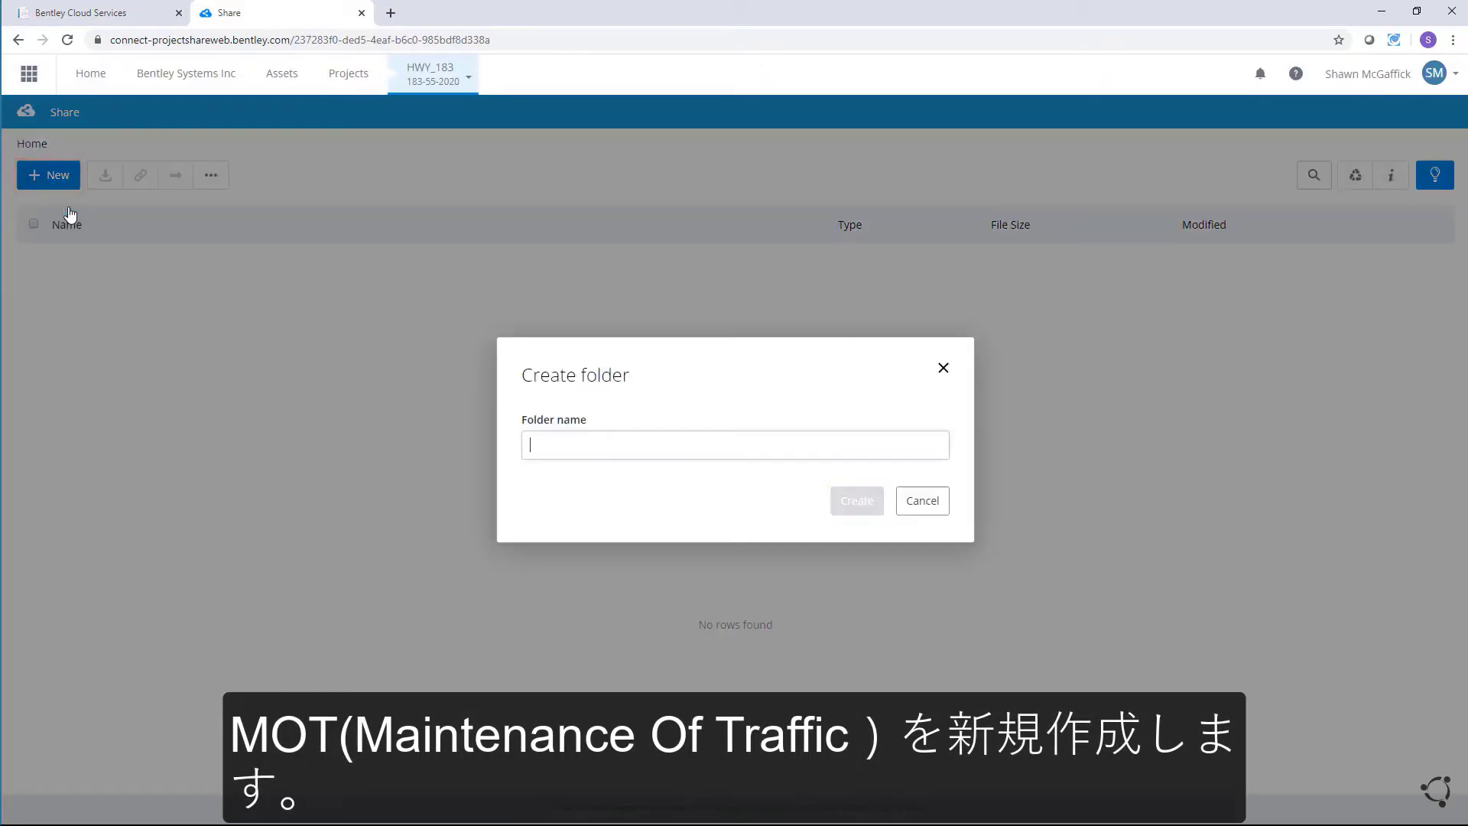
text(MOT)
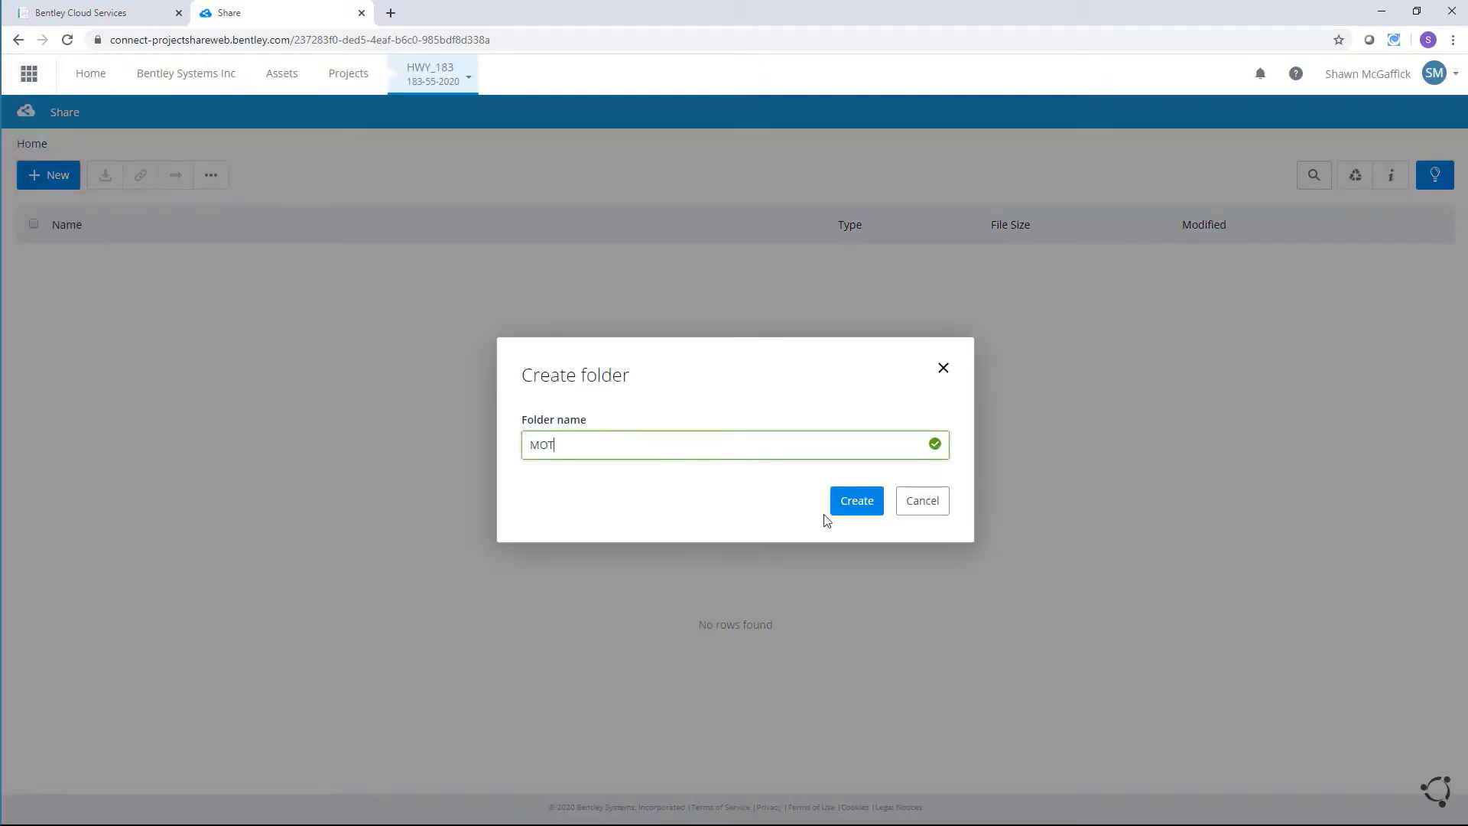
click(855, 502)
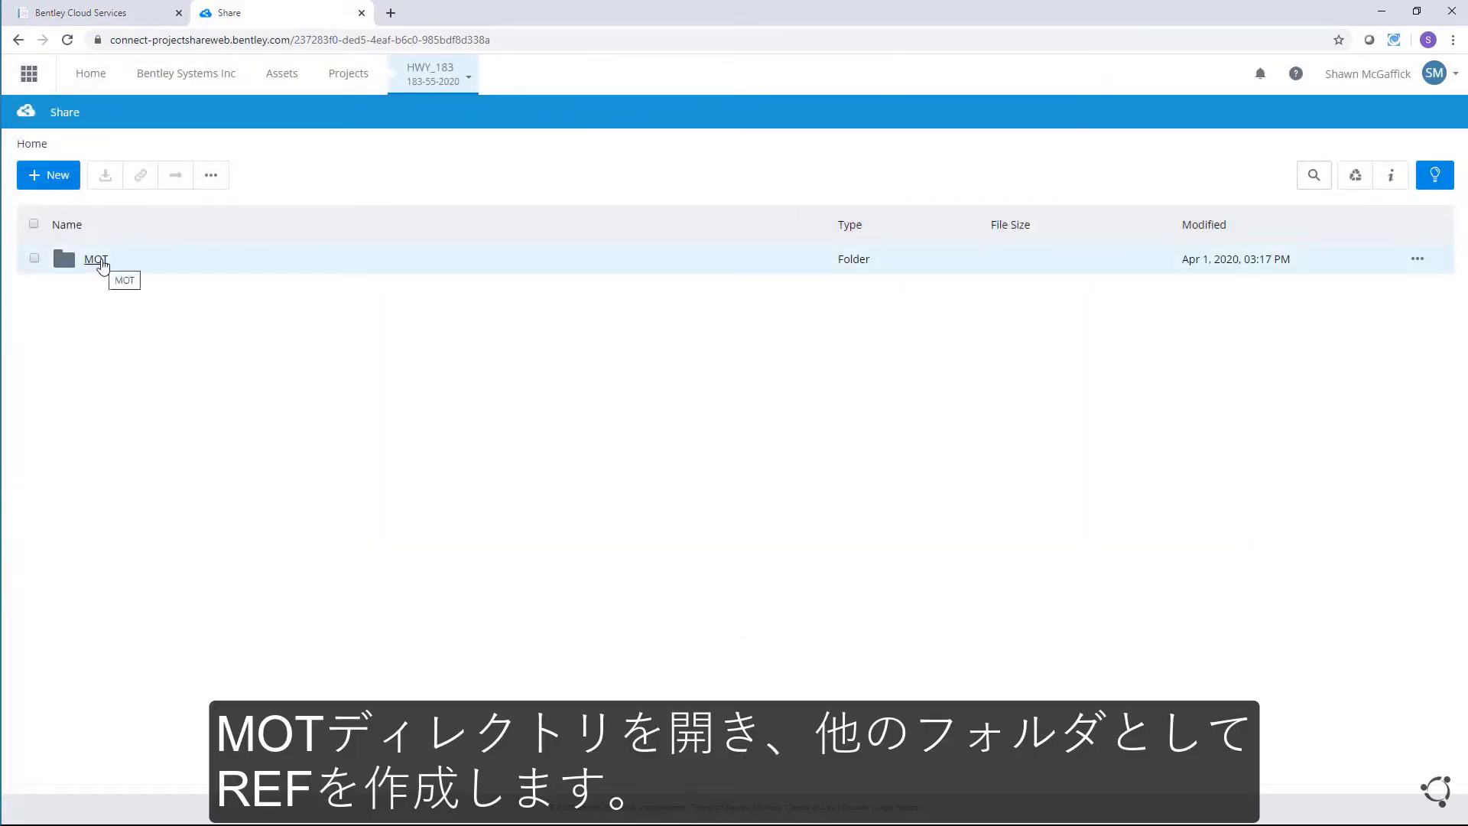
Step: Create a REF subfolder inside MOT, then return to Home
click(102, 263)
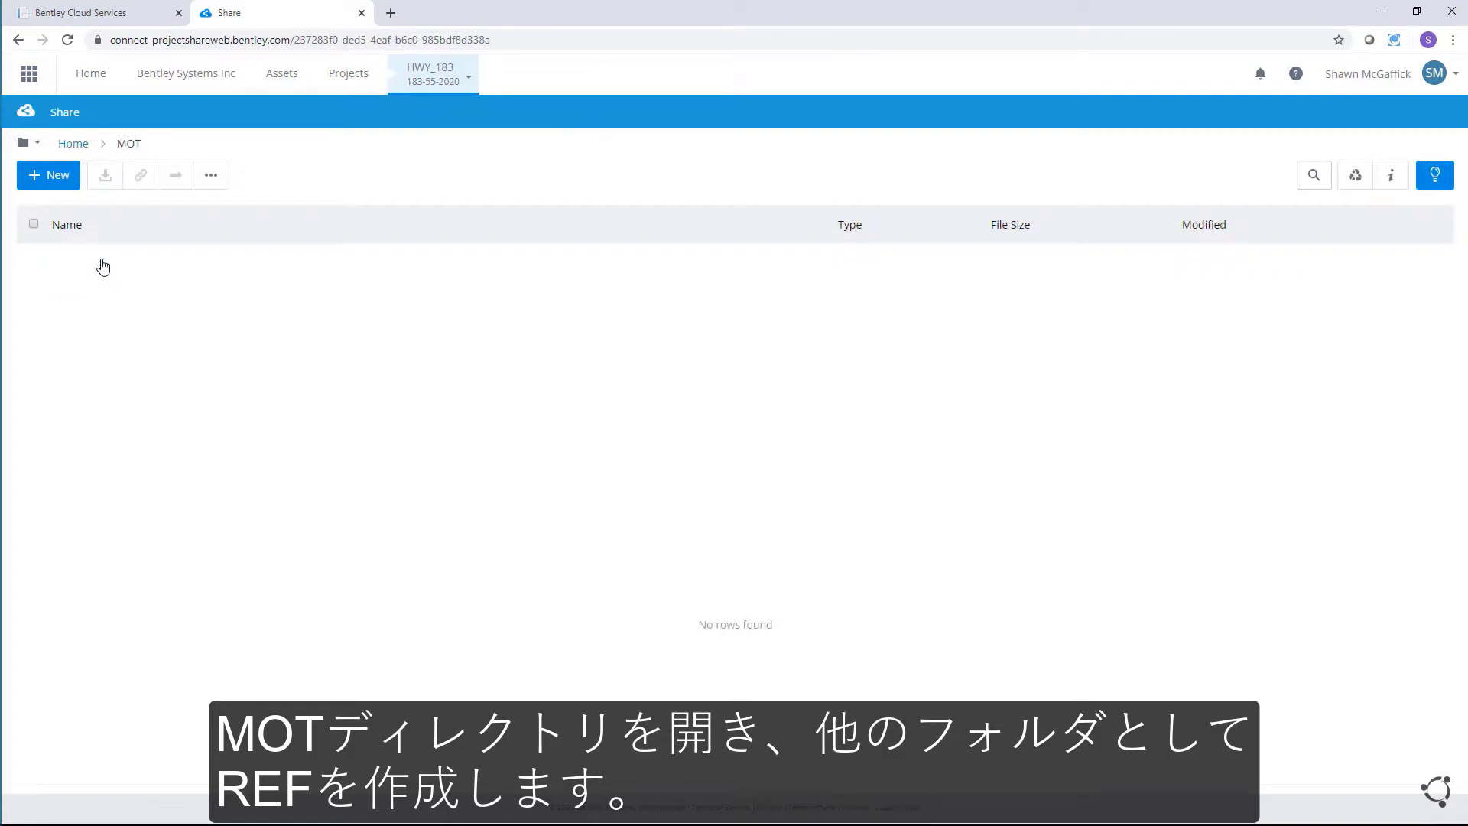
click(57, 176)
click(74, 214)
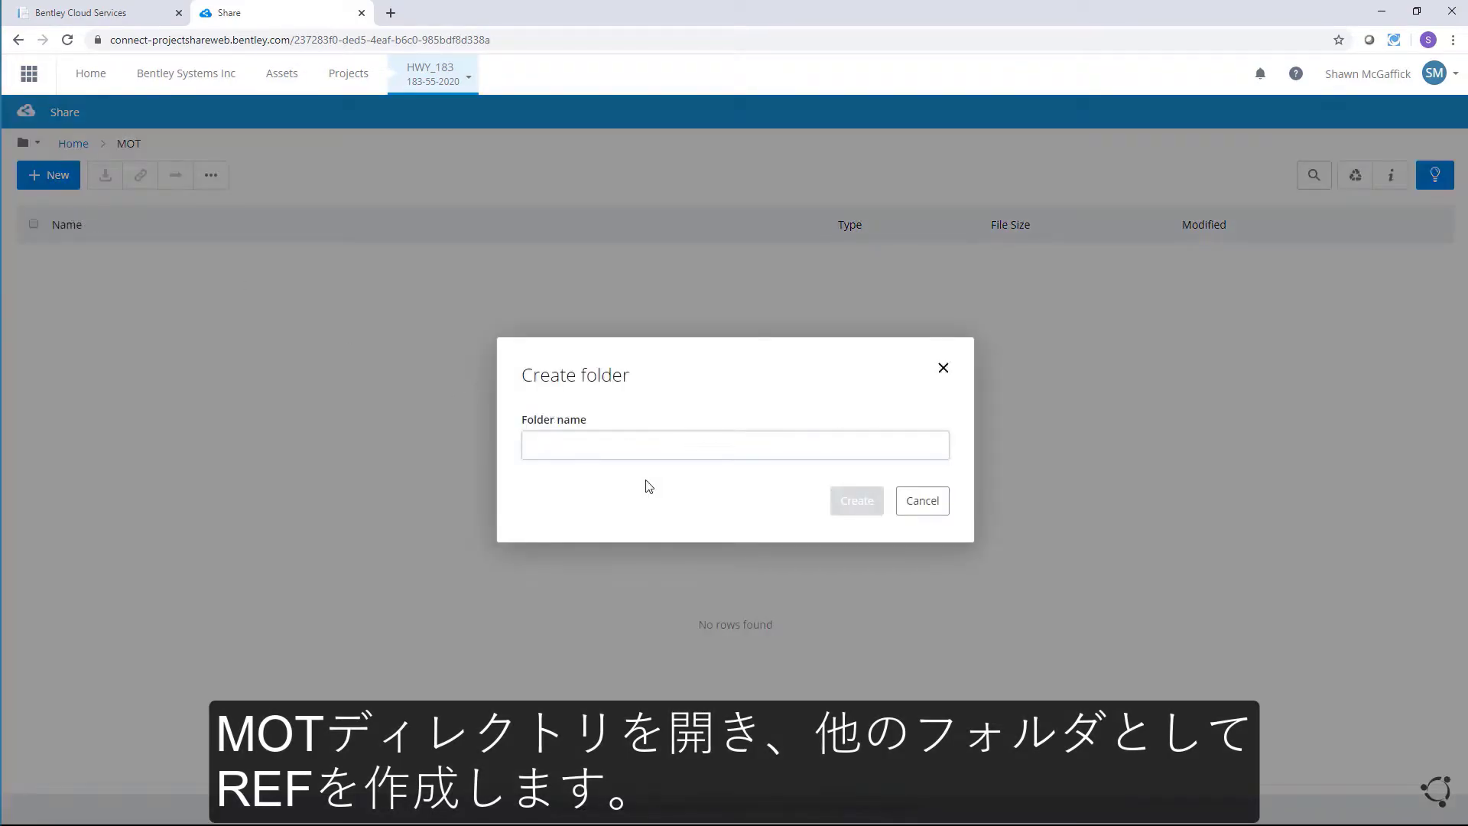
text(REF)
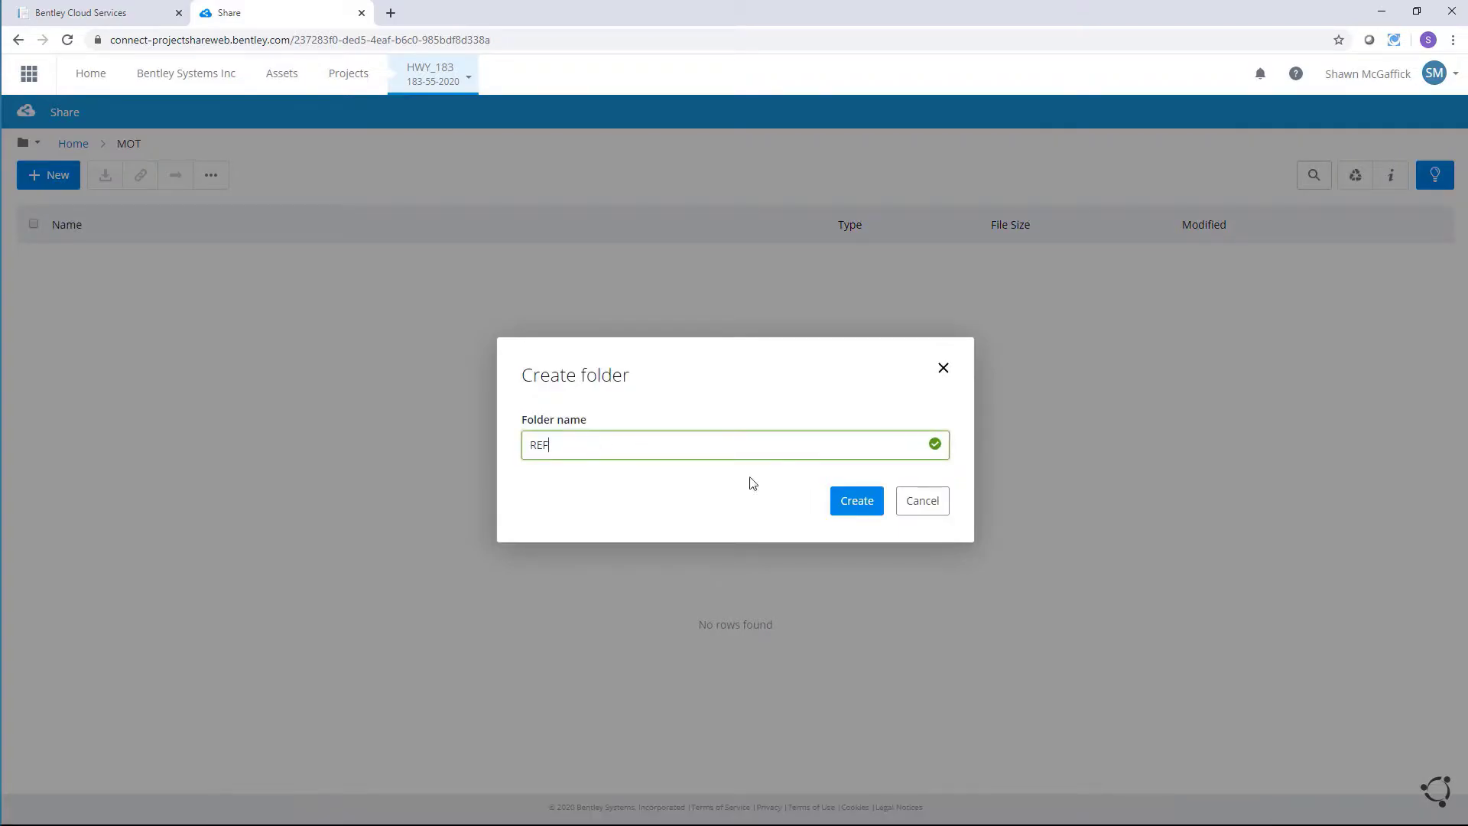
click(852, 500)
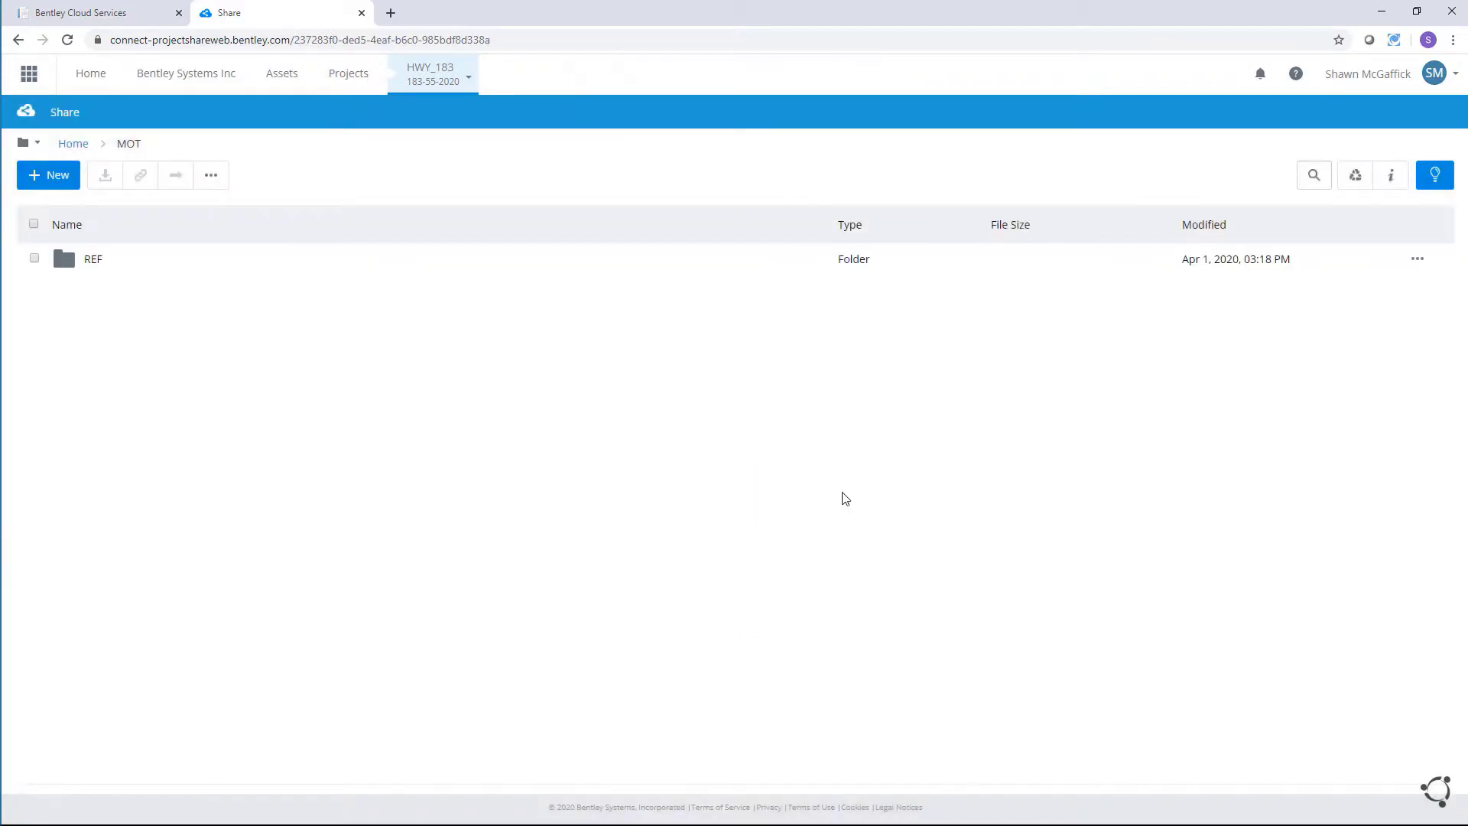
click(73, 145)
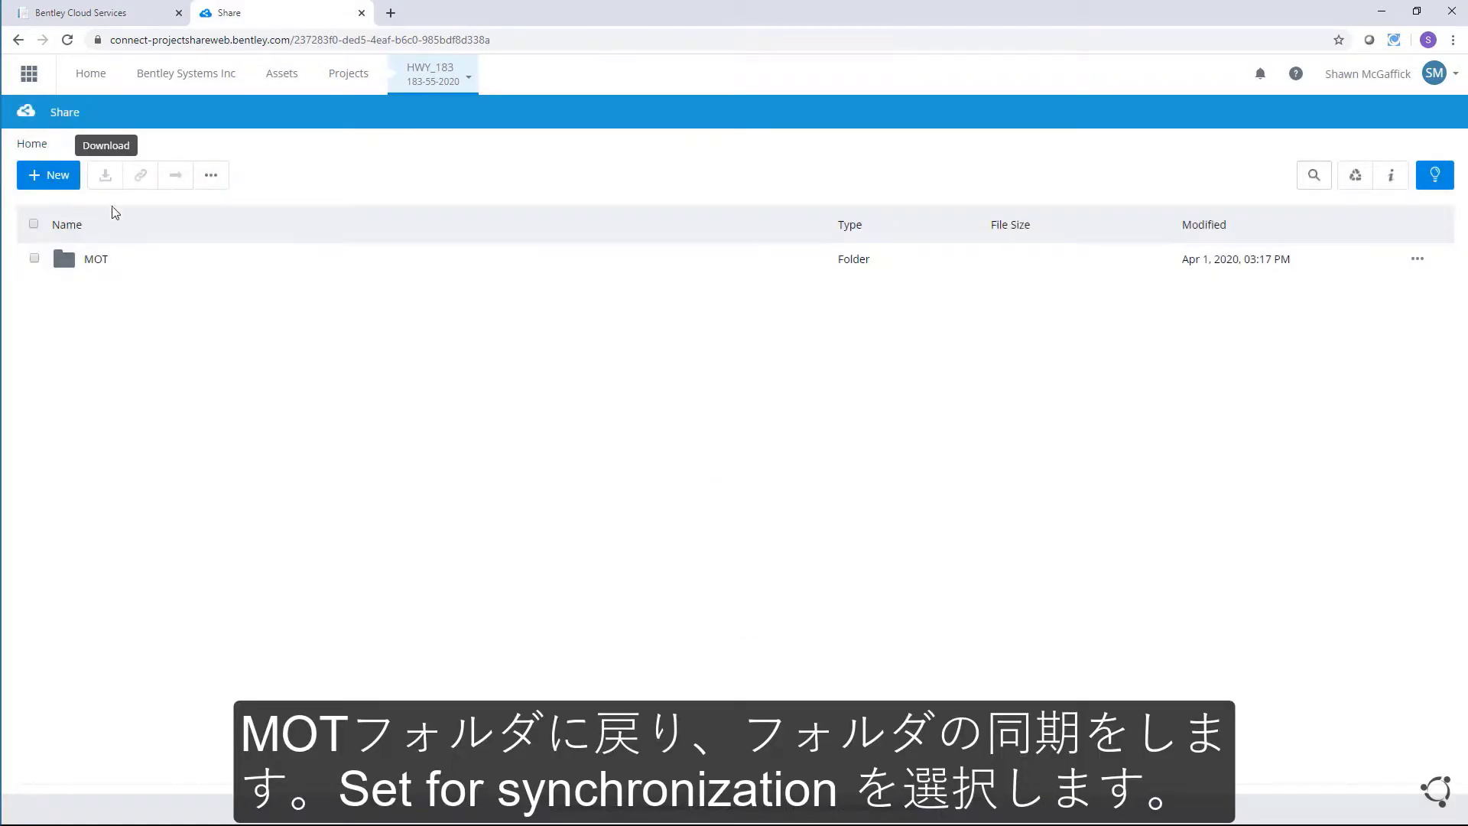
Step: Mark the MOT folder for synchronization via the More actions menu
click(34, 259)
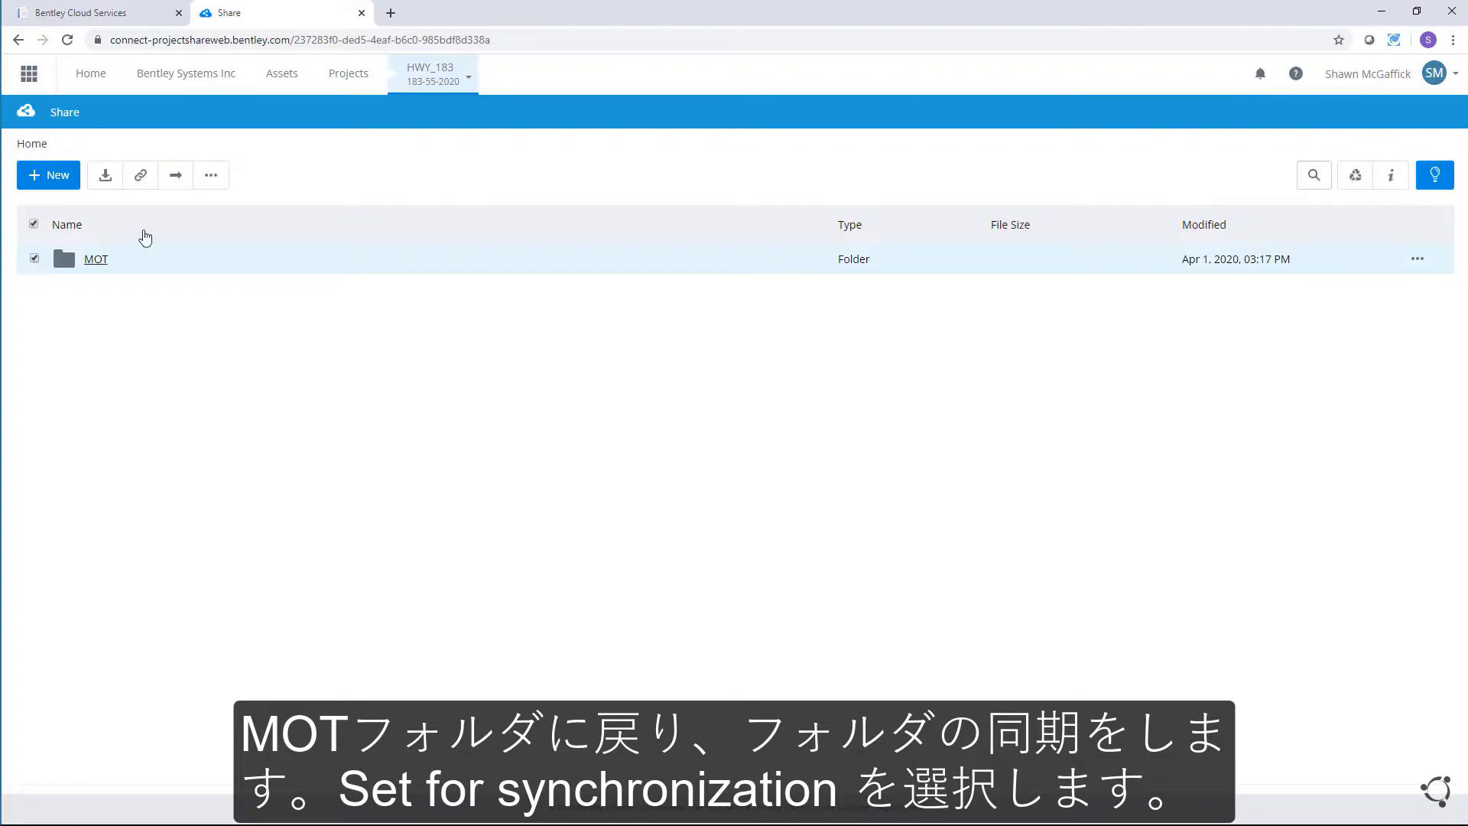
click(211, 175)
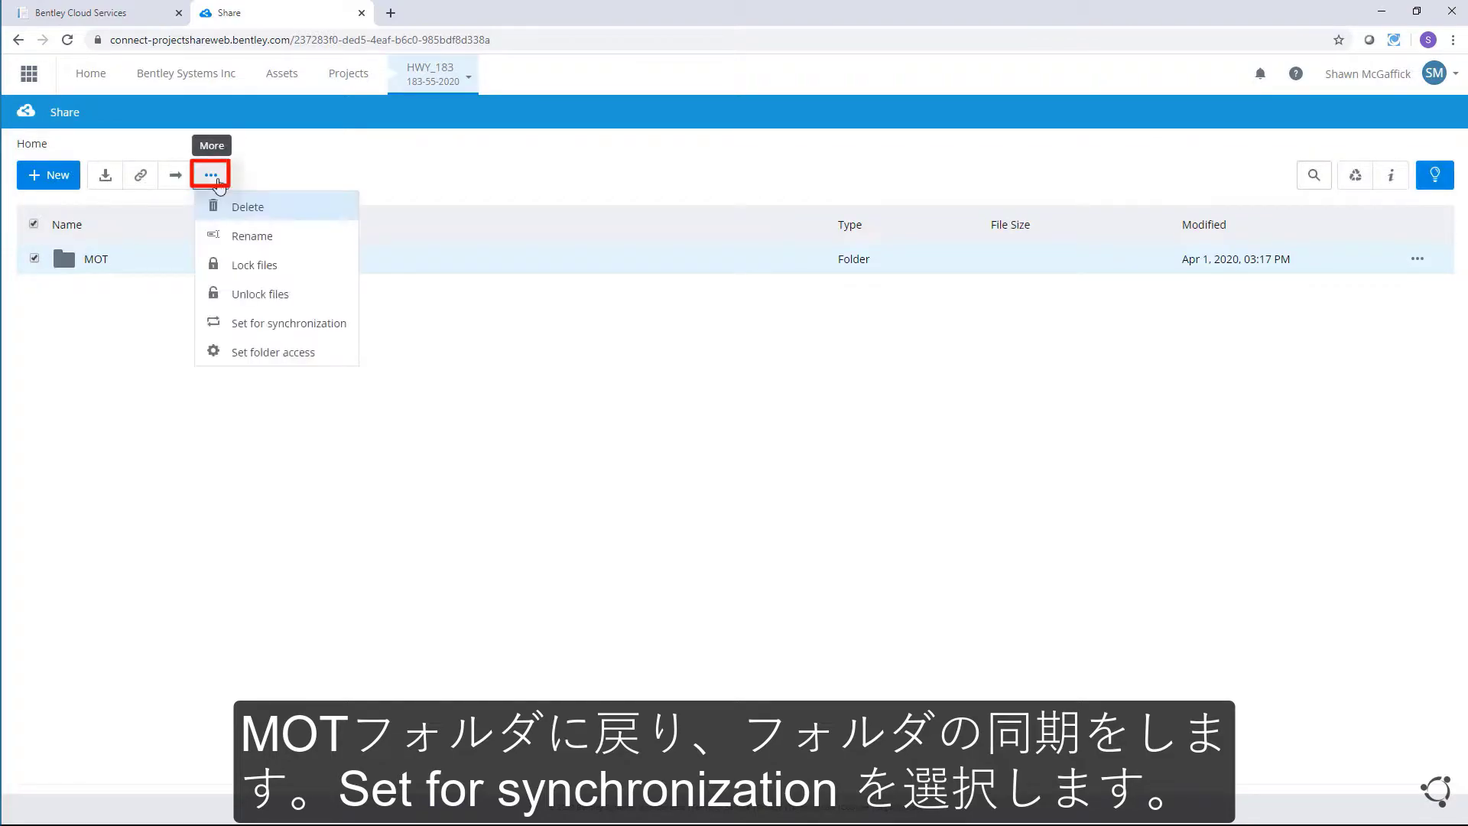
click(320, 324)
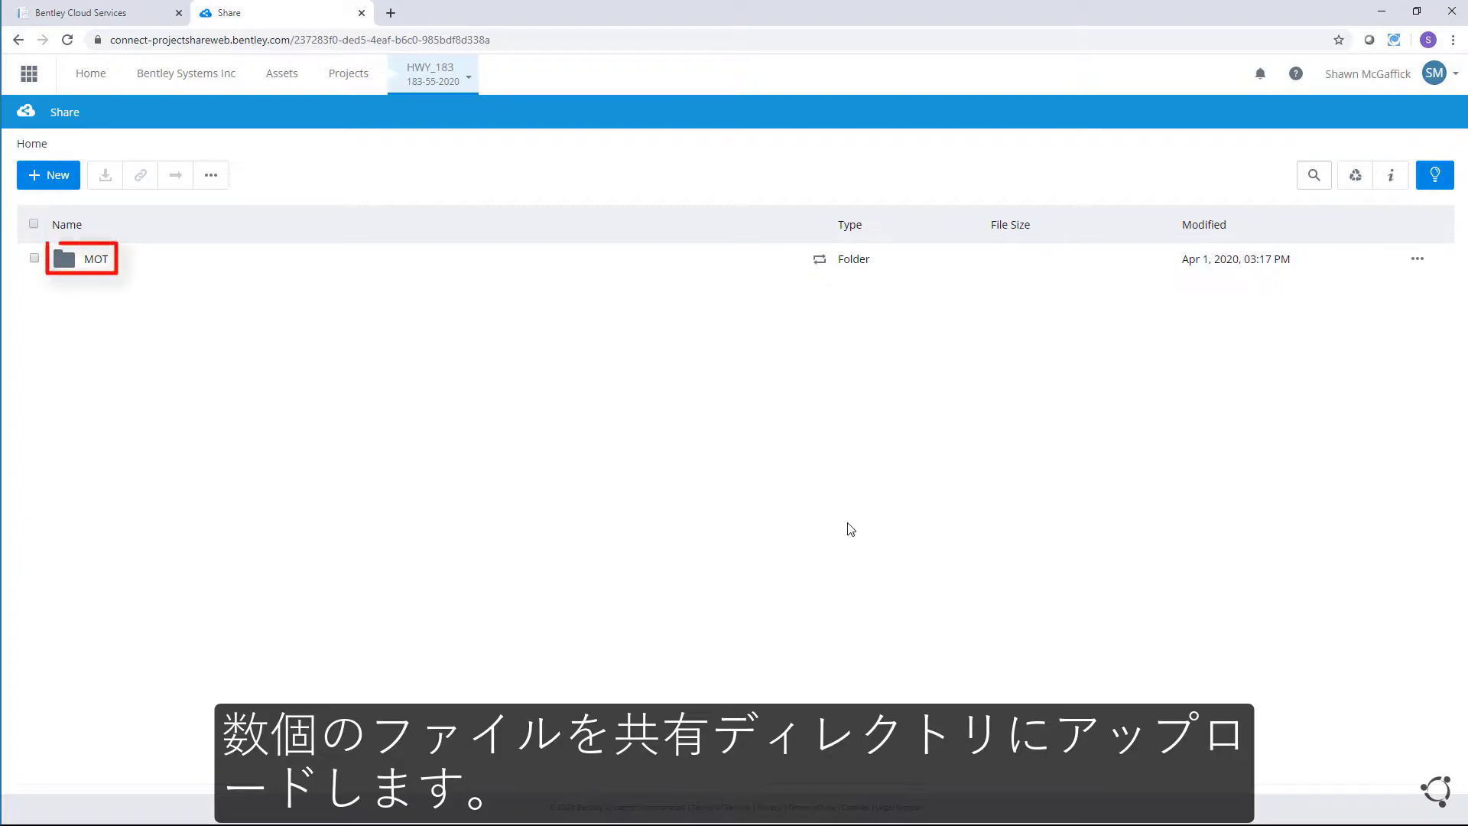
Step: Upload both reference .dgn drawings from the local ref folder into MOT > REF
click(96, 260)
click(102, 264)
click(48, 175)
click(72, 238)
double_click(409, 241)
click(416, 241)
ctrl+click(421, 256)
click(1075, 569)
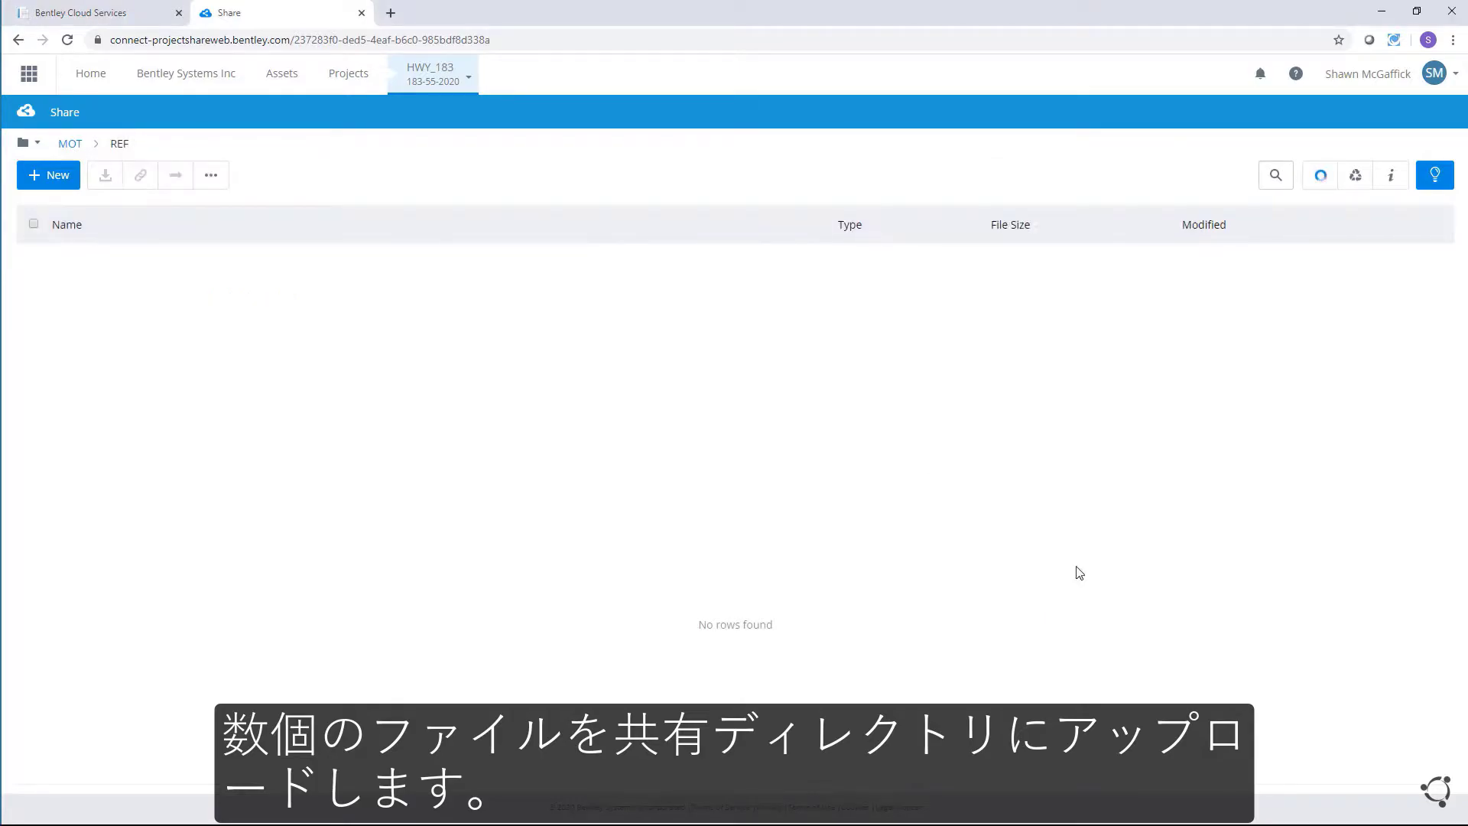
Step: Upload HWY 183.dgn into the MOT folder
click(68, 144)
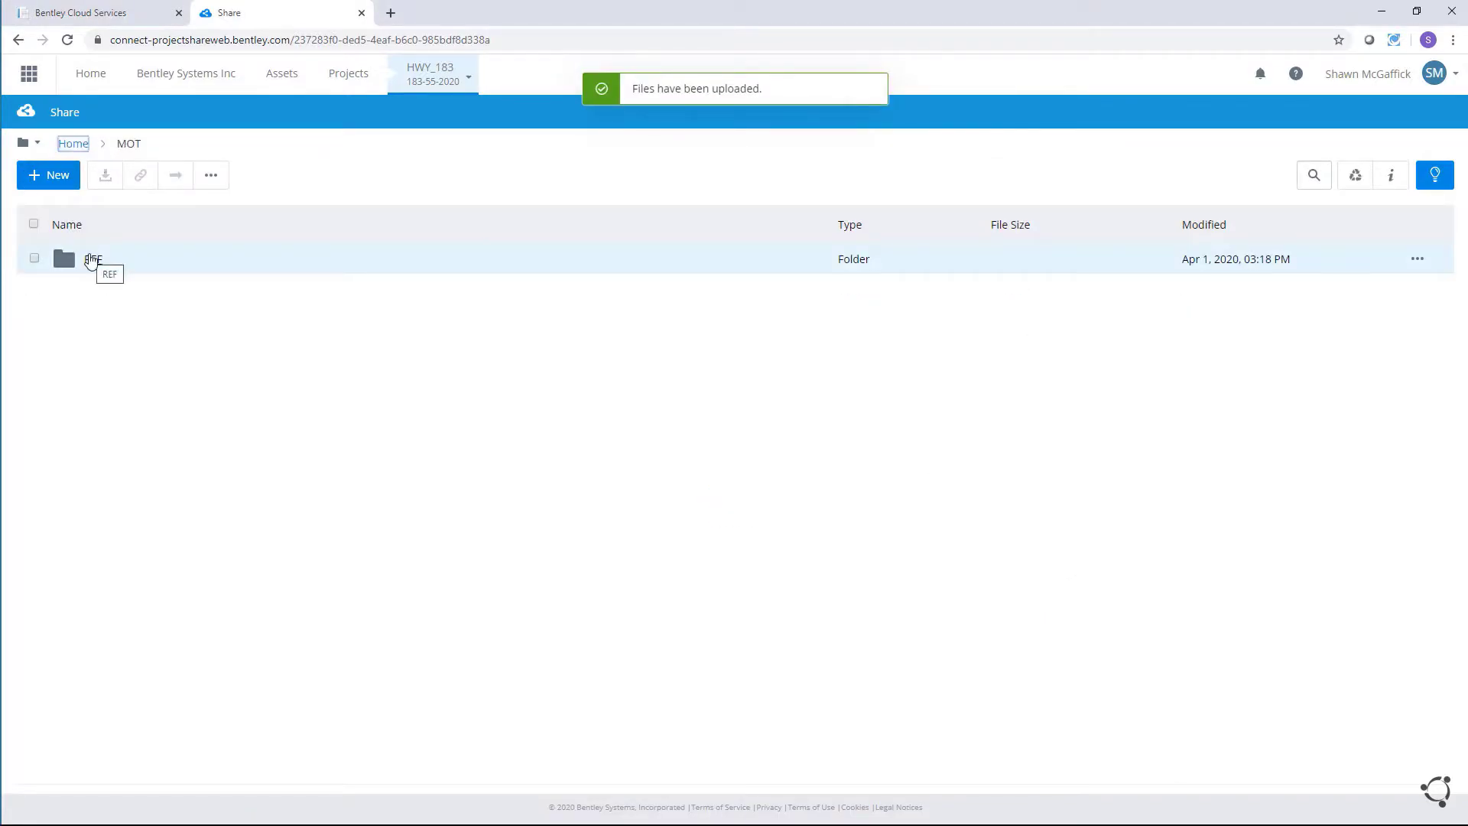
click(60, 184)
click(76, 240)
click(378, 174)
click(423, 259)
click(1079, 578)
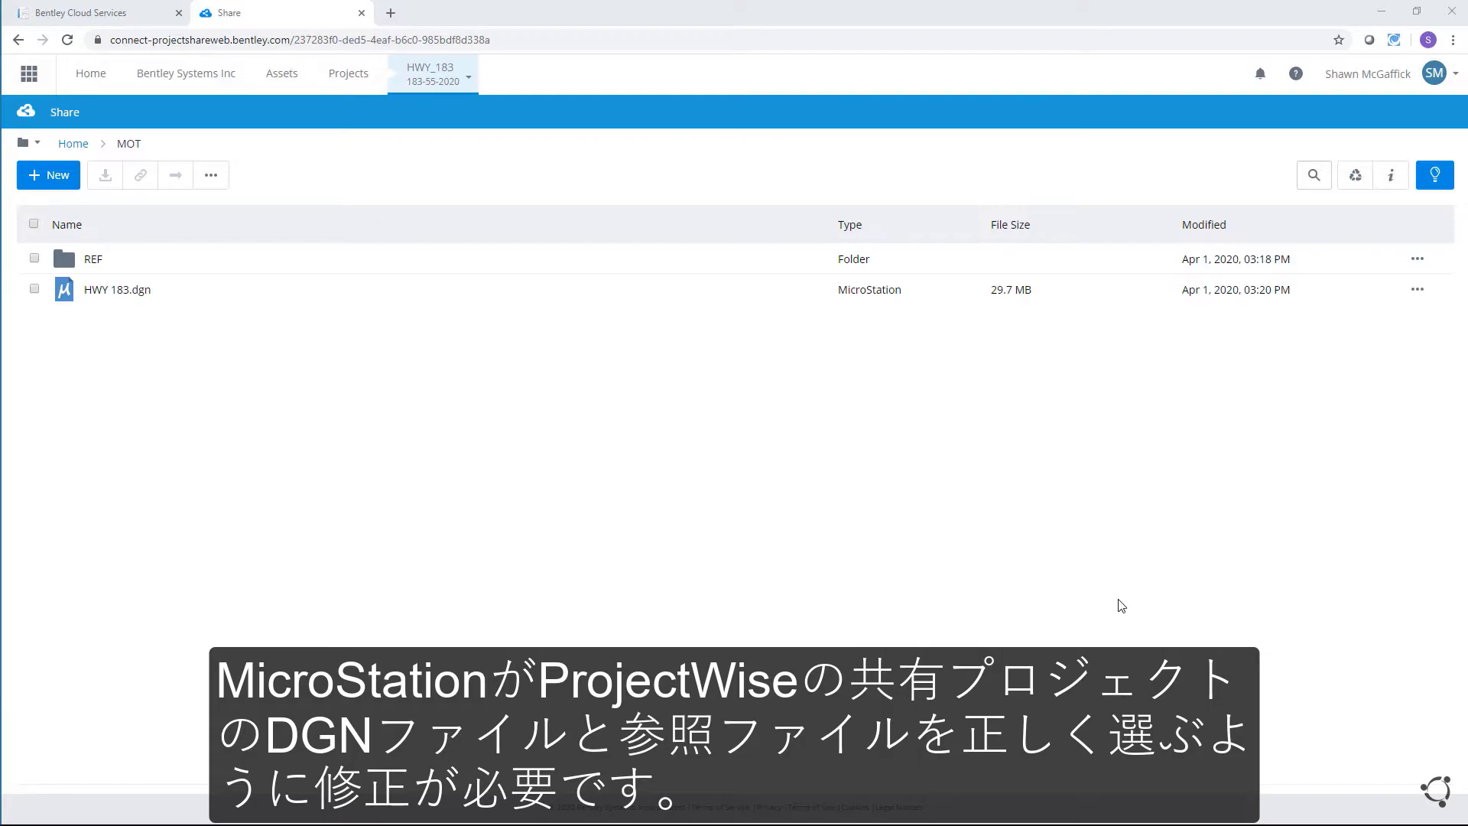
Step: Open HWY 183.cfg from the WorkSets folder in Notepad and maximize the editor
key(alt+Tab)
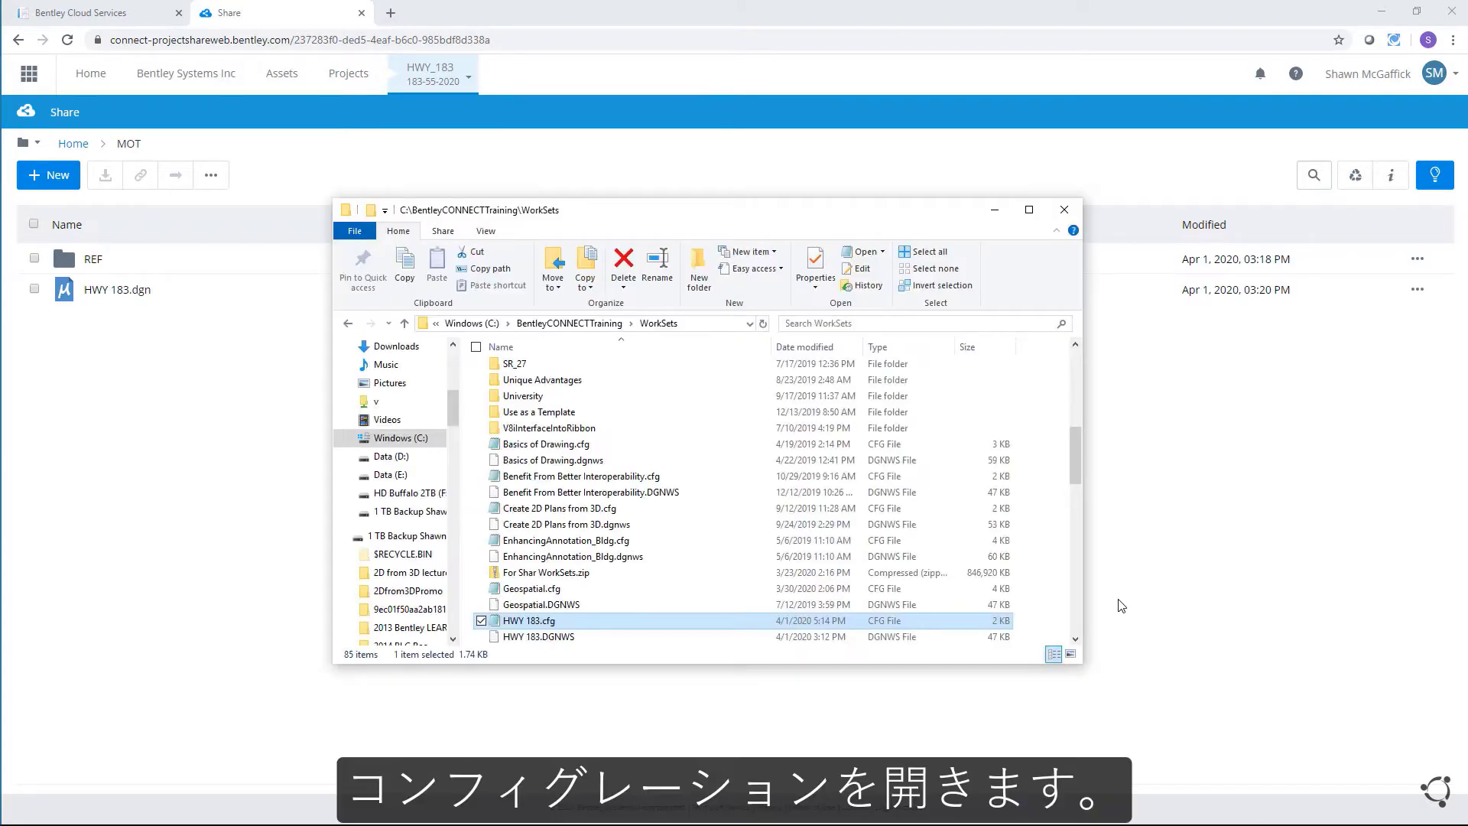
double_click(582, 621)
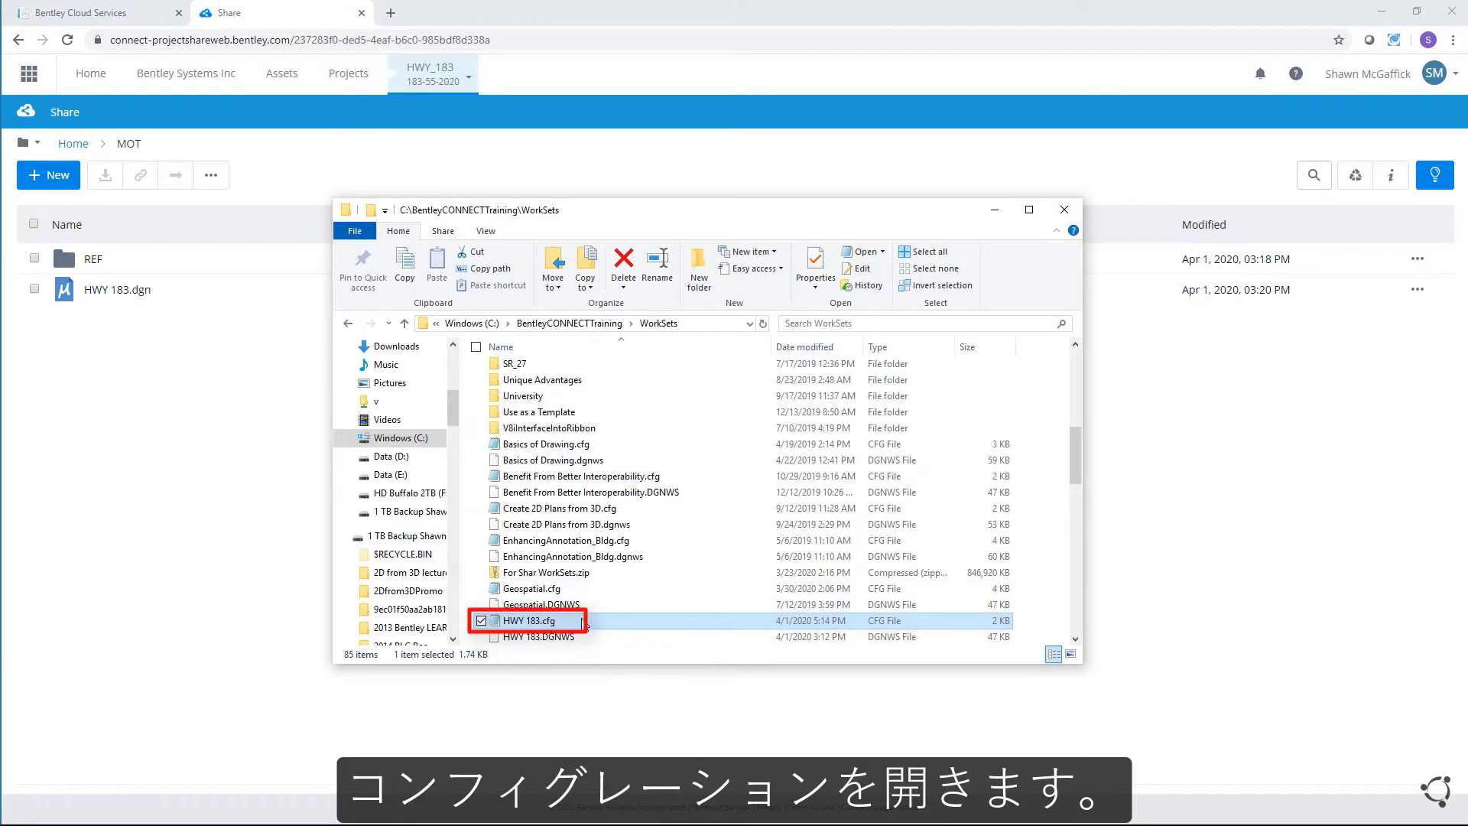
click(583, 623)
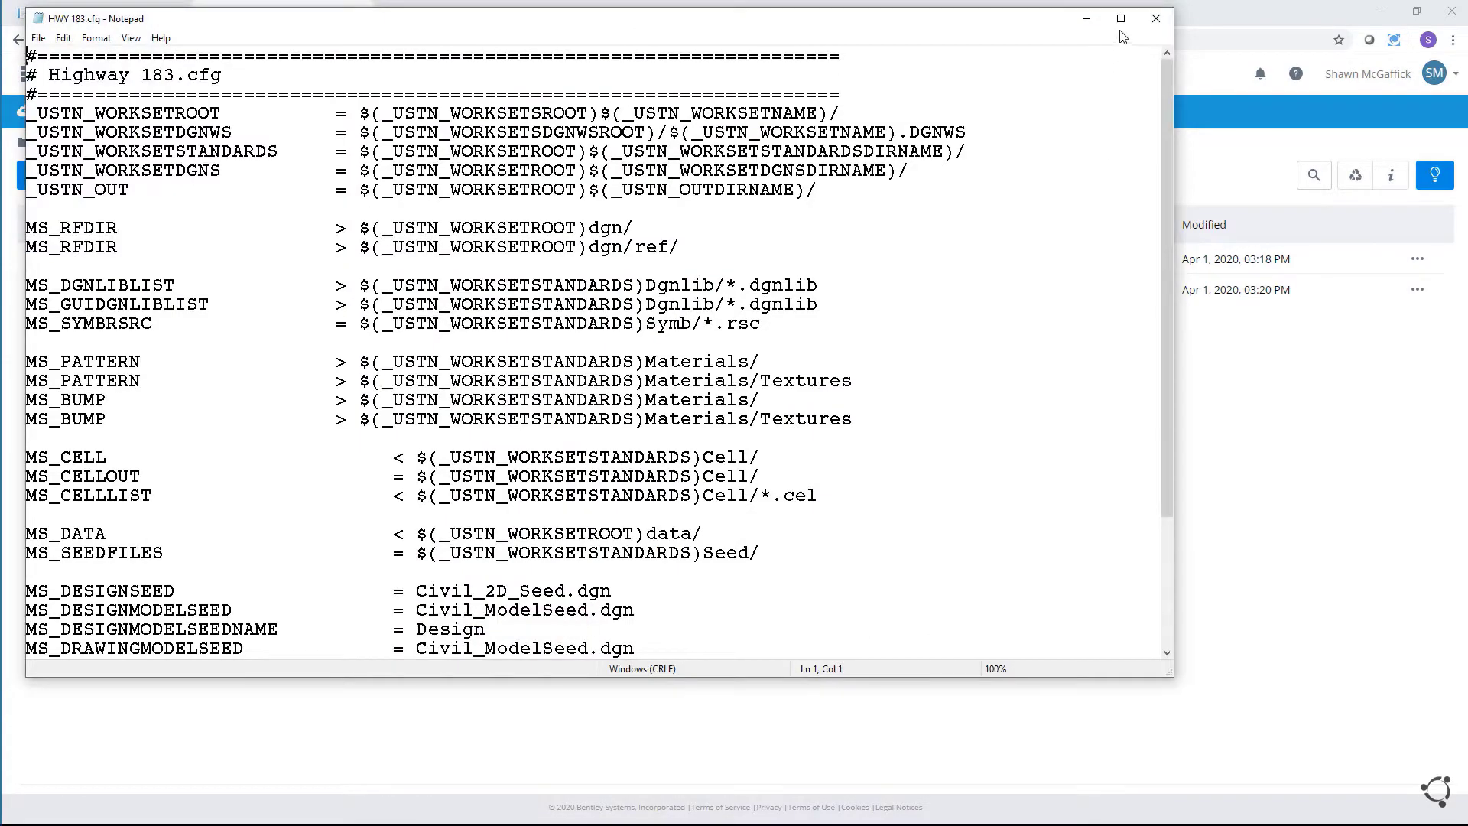
click(1120, 18)
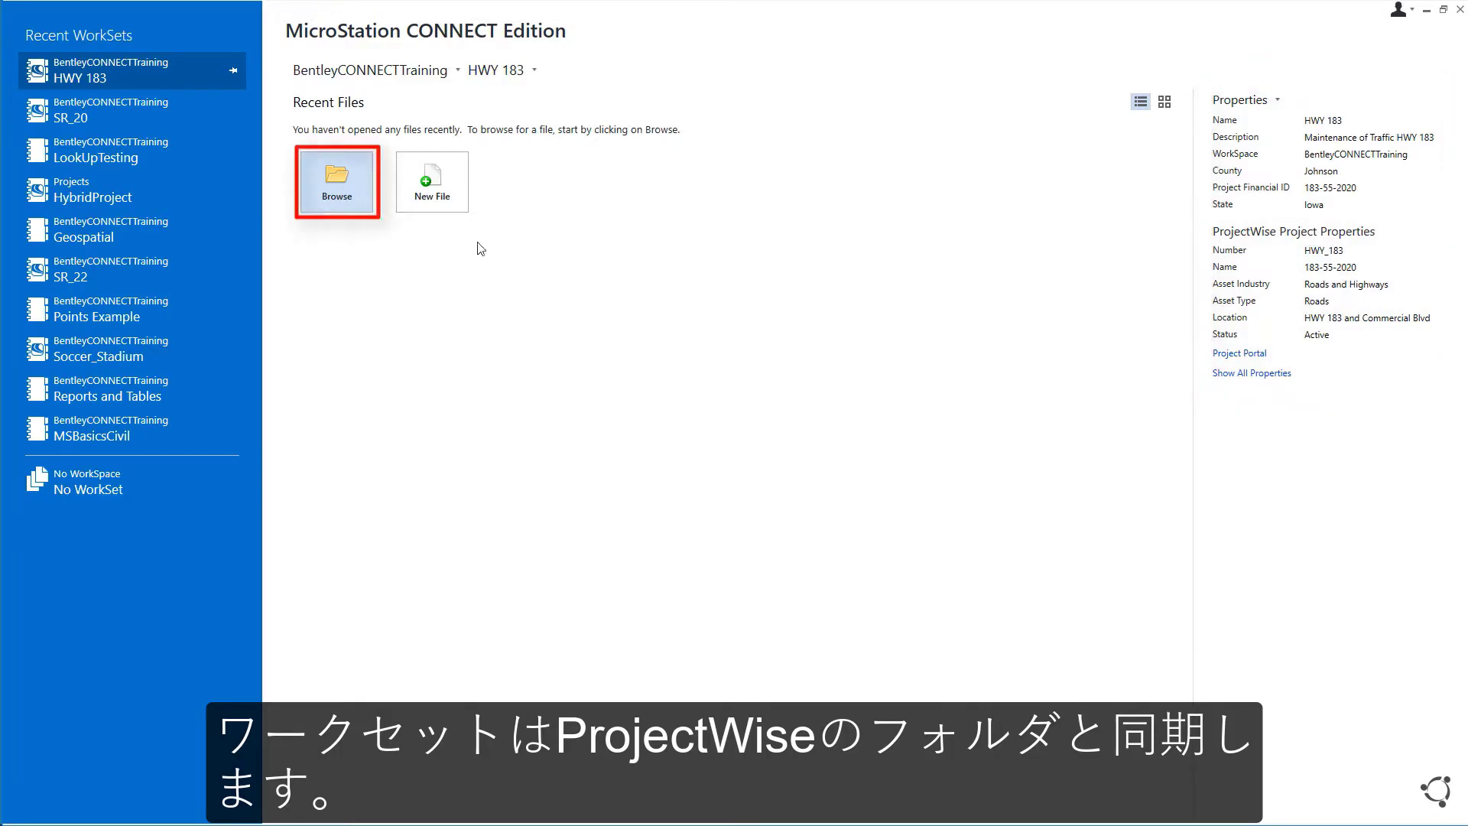
Step: Open HWY 183.dgn from ProjectWise Share > 183-55-2020 > MOT, after checking the REF folder
click(331, 185)
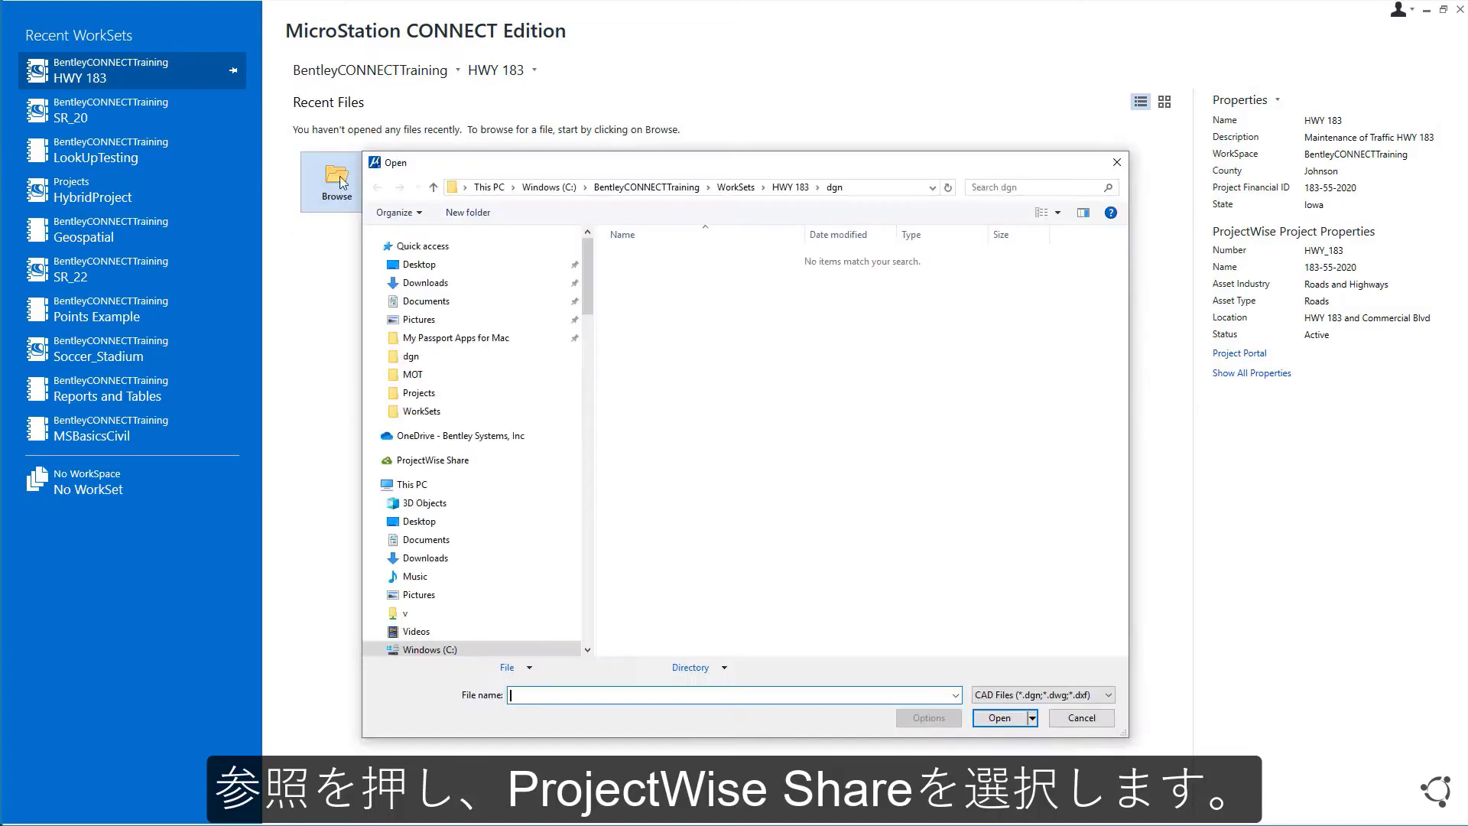
click(372, 459)
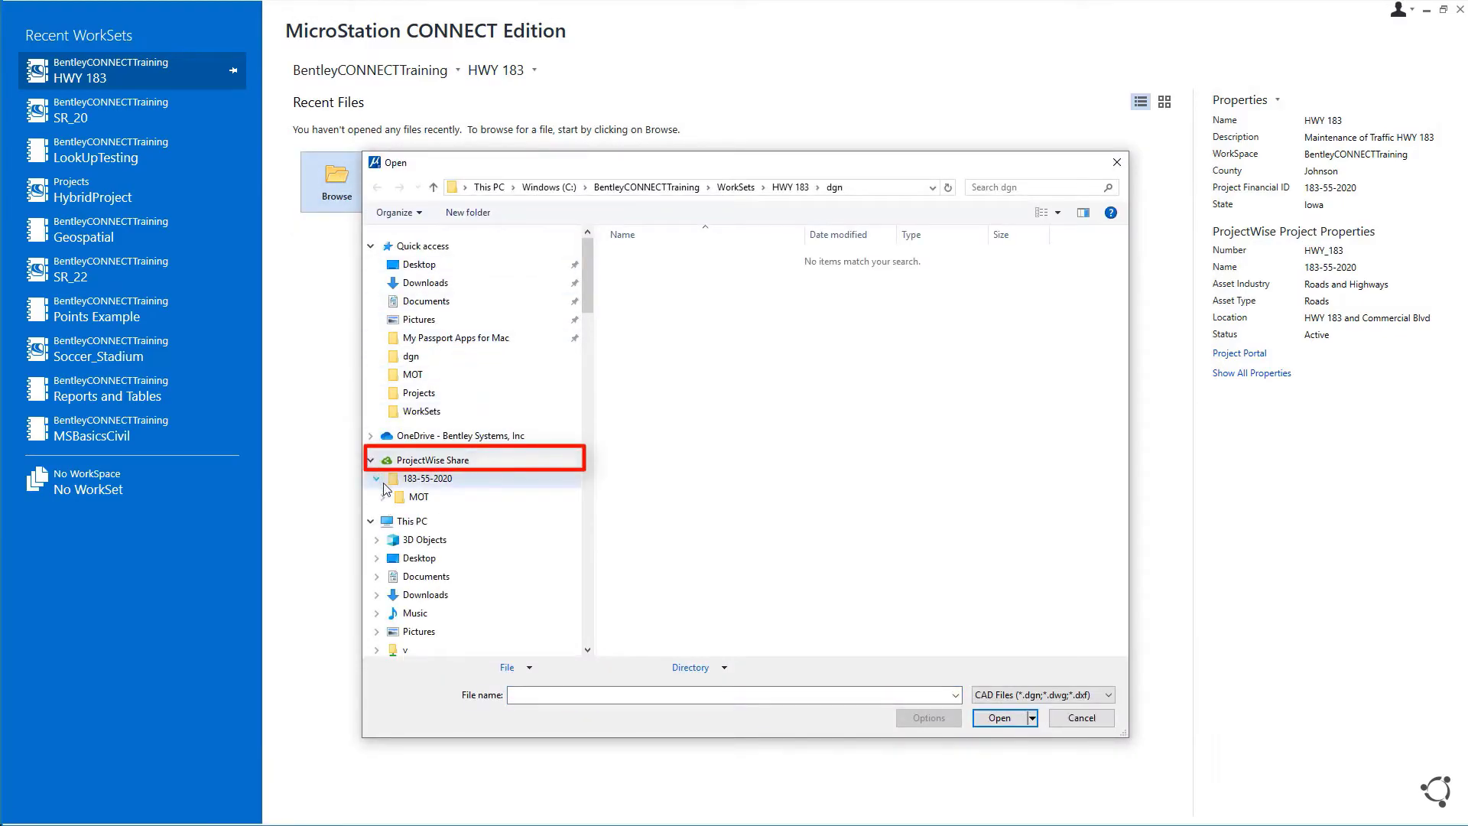
click(376, 478)
click(420, 497)
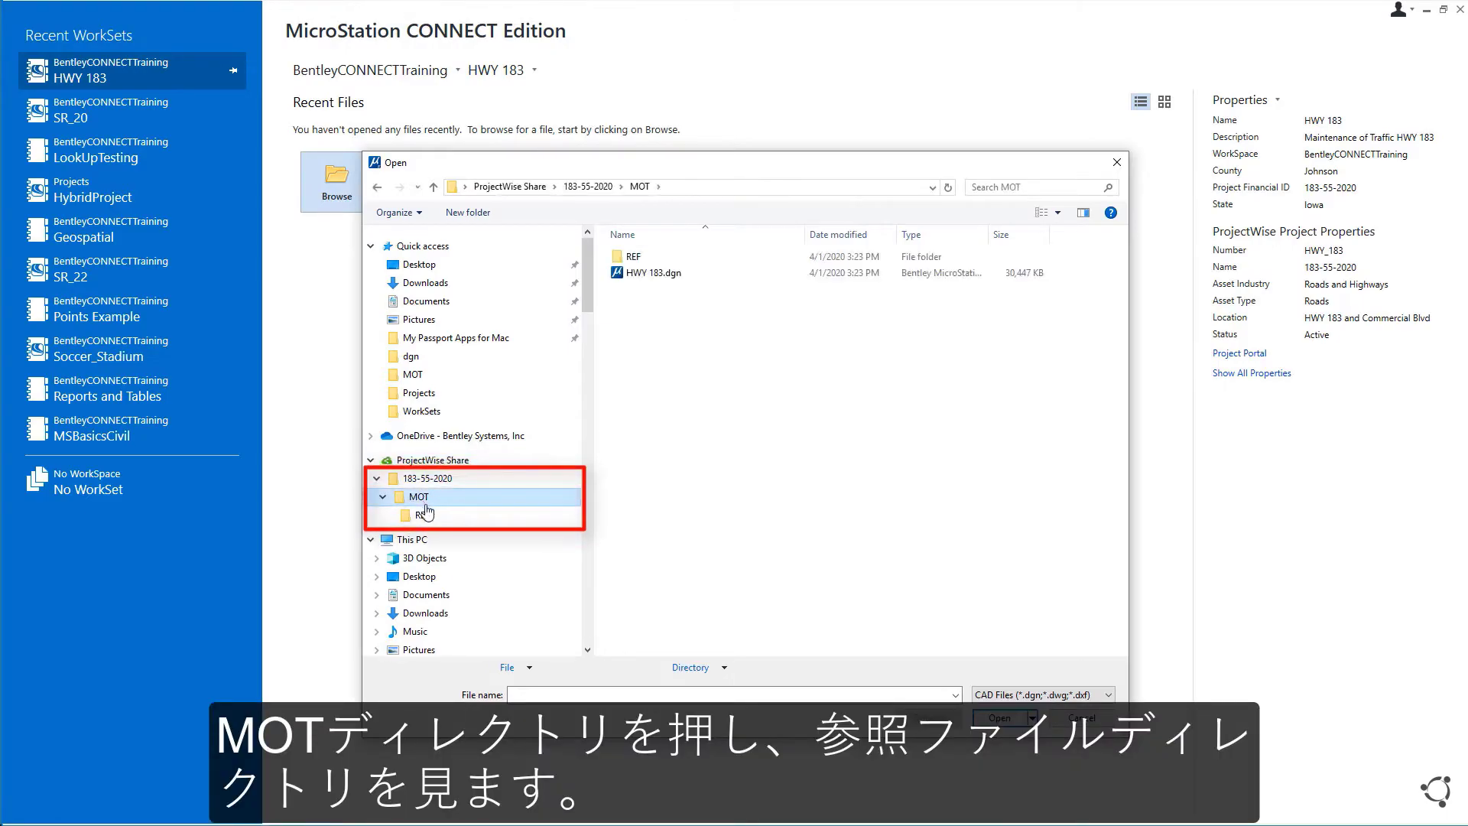
click(430, 519)
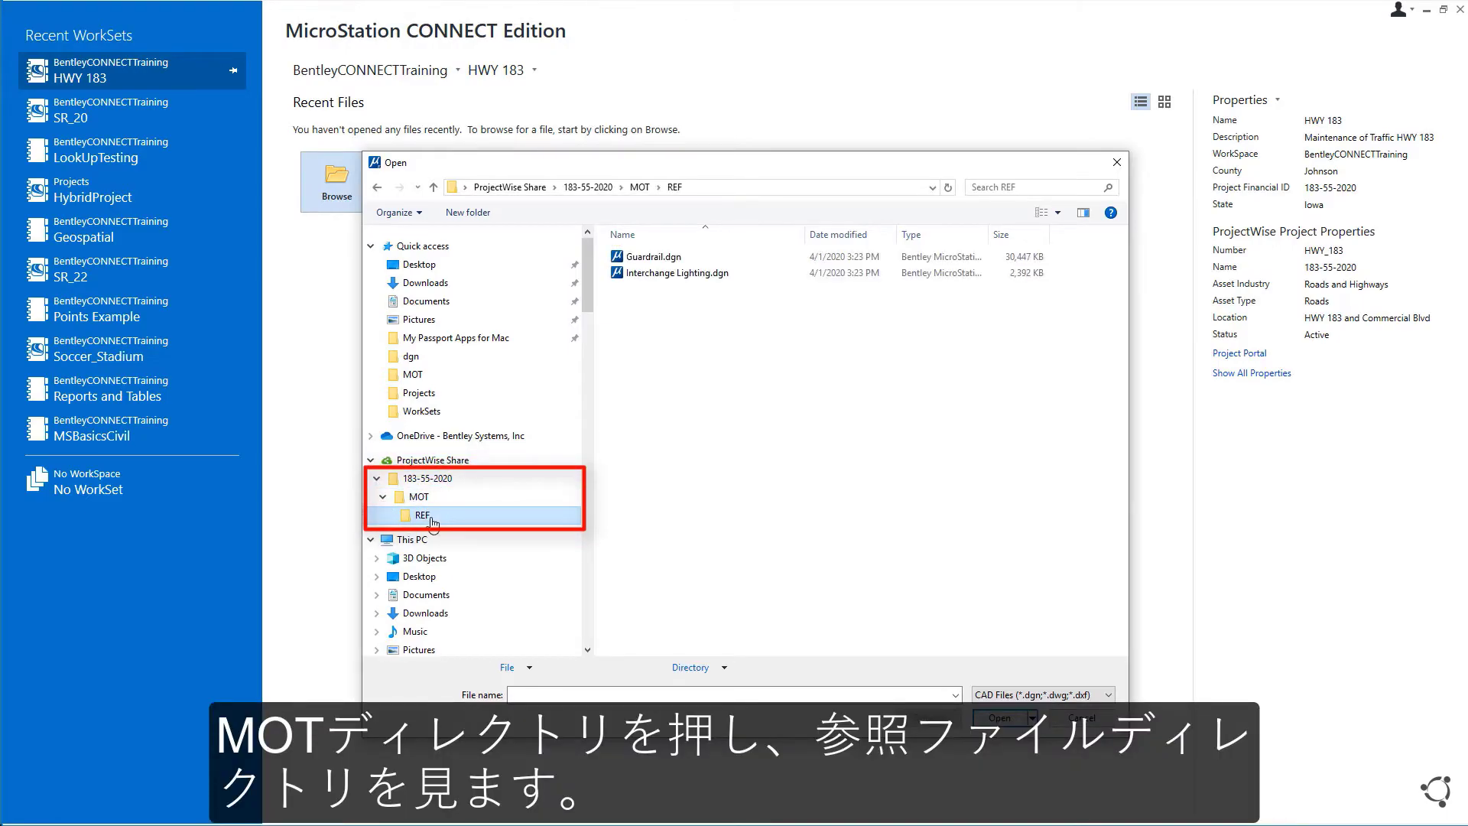
click(436, 501)
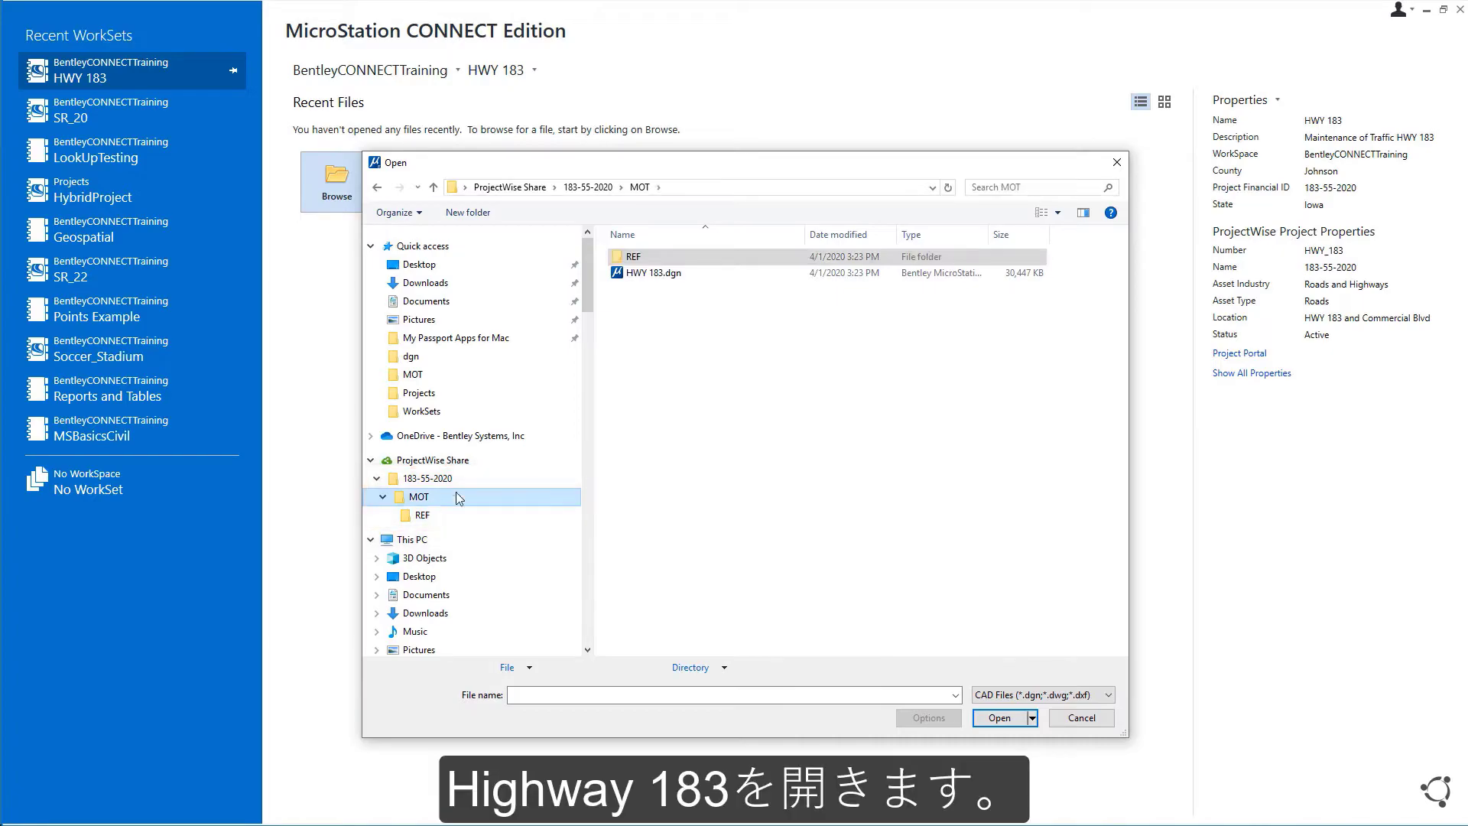
click(656, 272)
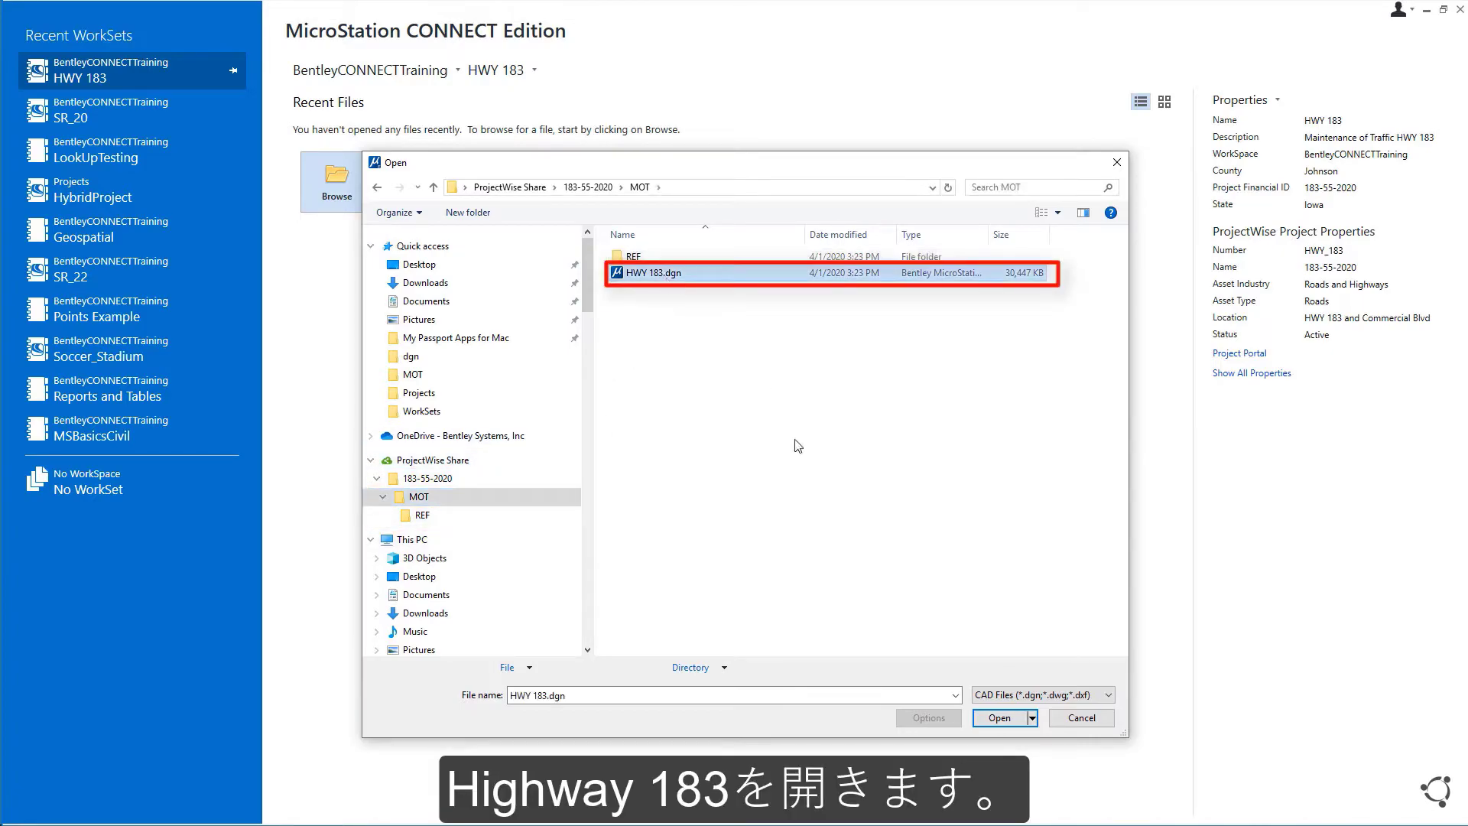
click(999, 717)
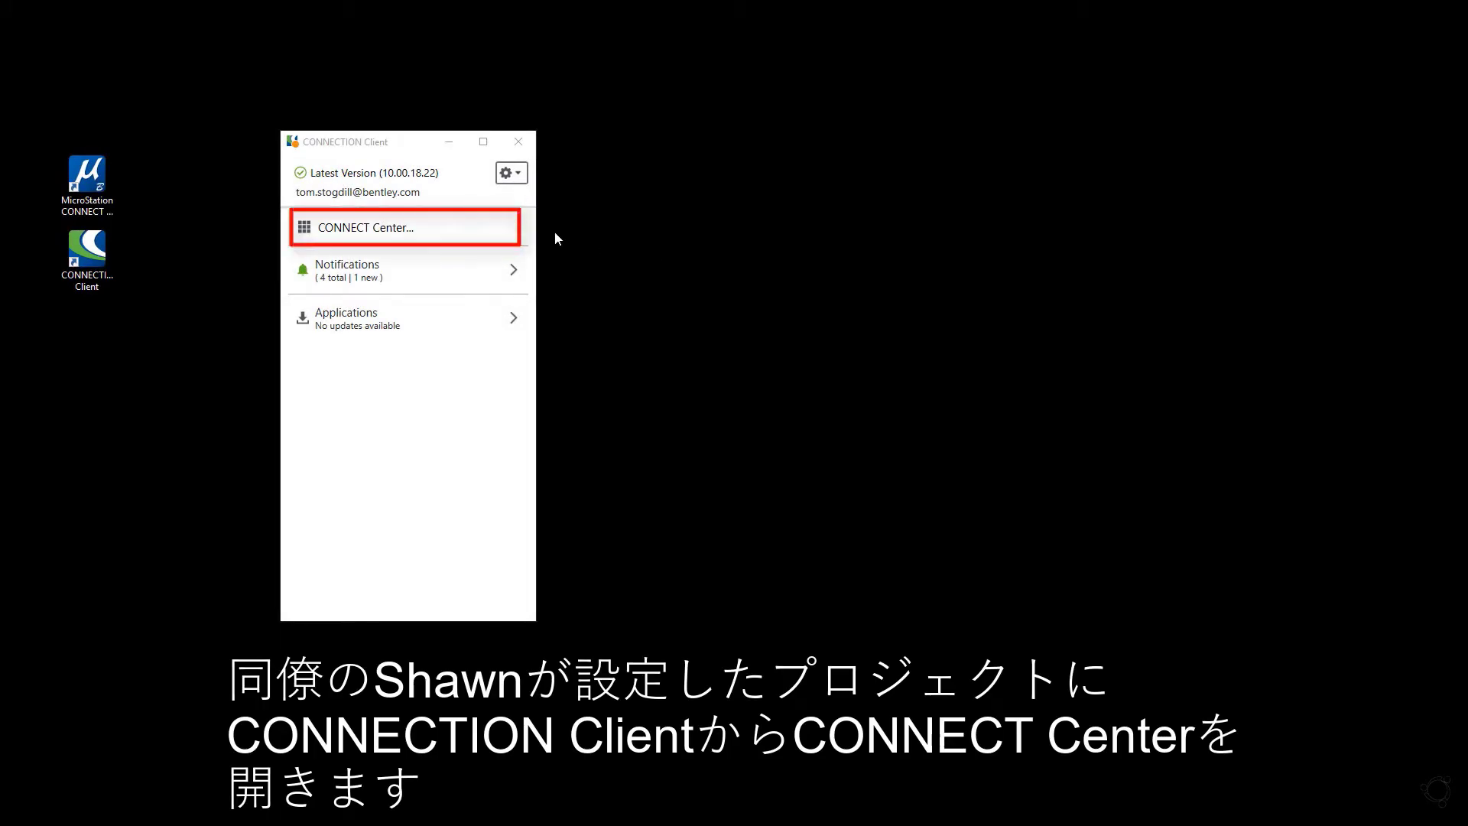
Step: Search projects for 'hwy', open HWY_183, and go to its ProjectWise Share space
click(388, 229)
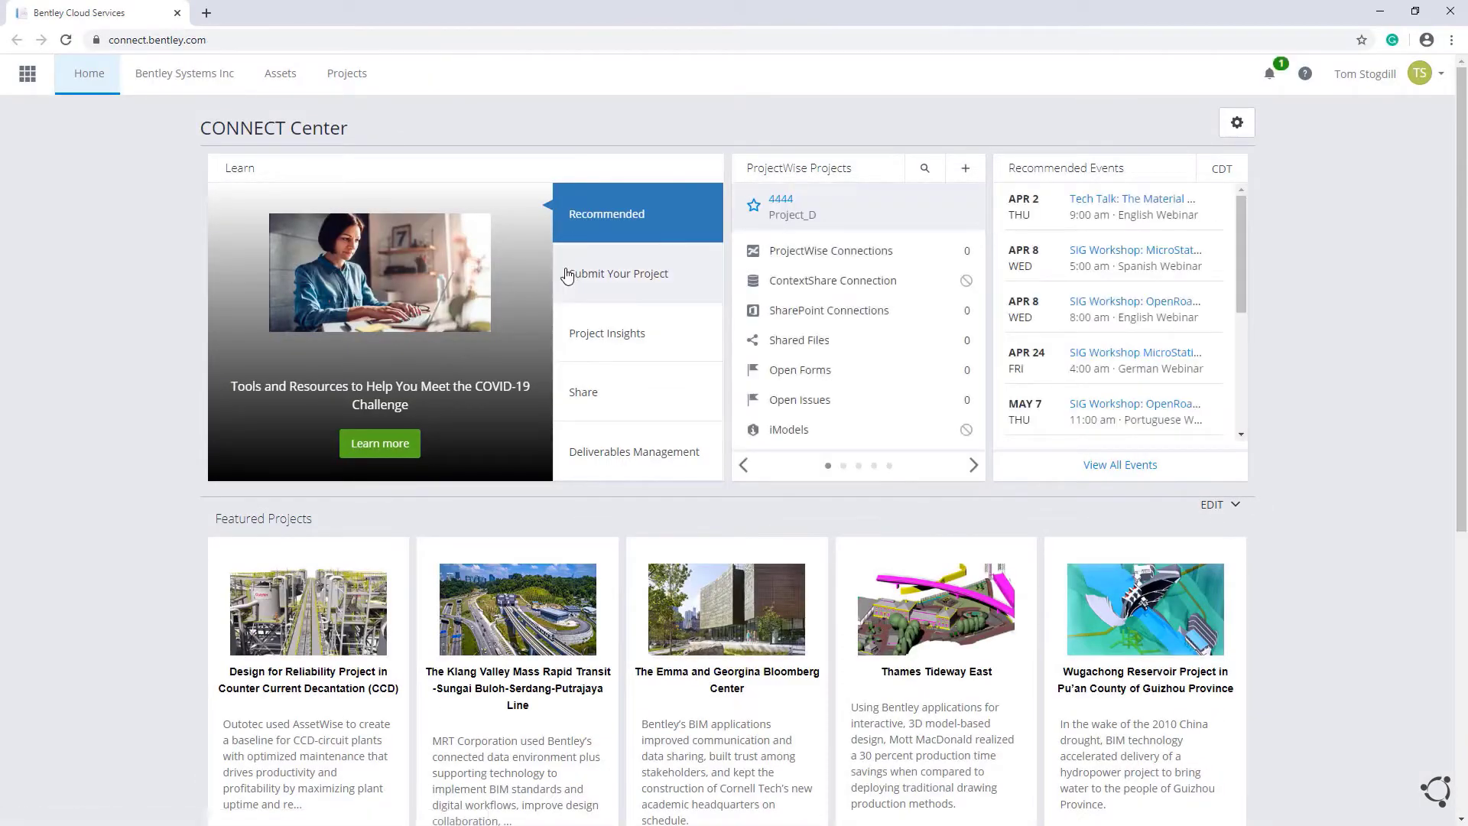
click(358, 77)
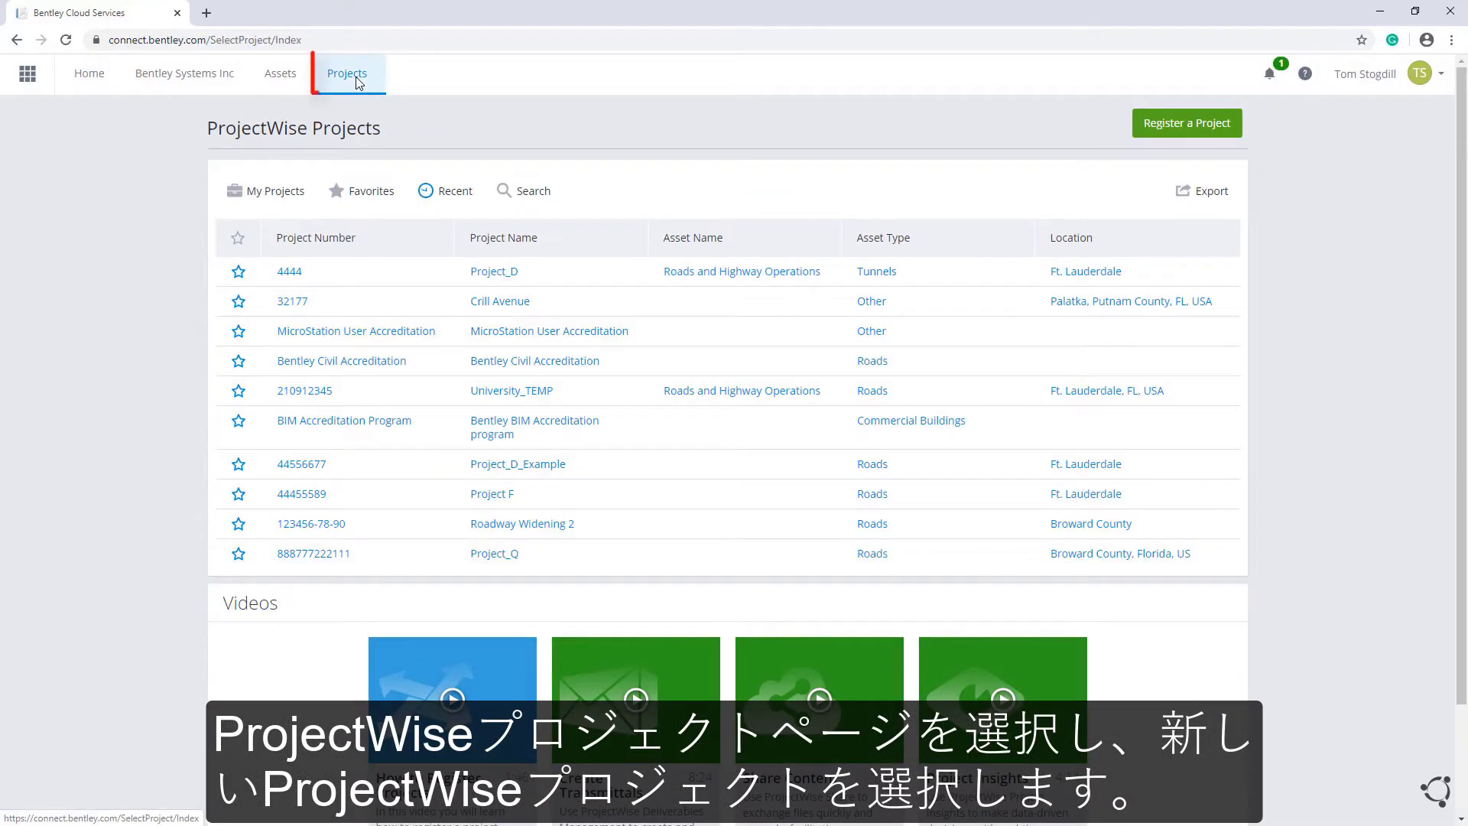
click(527, 190)
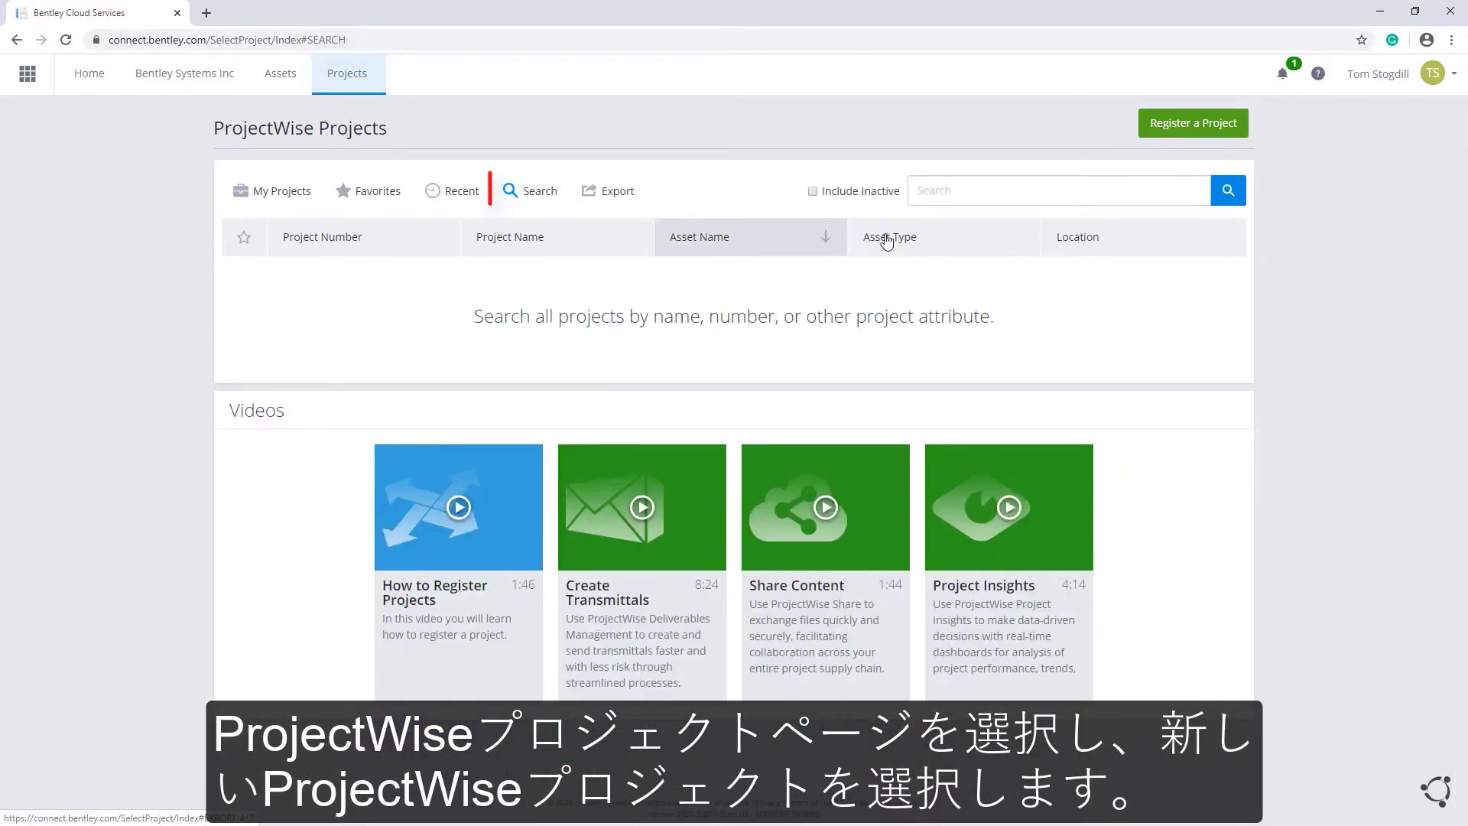
click(958, 188)
text(hwy)
key(Return)
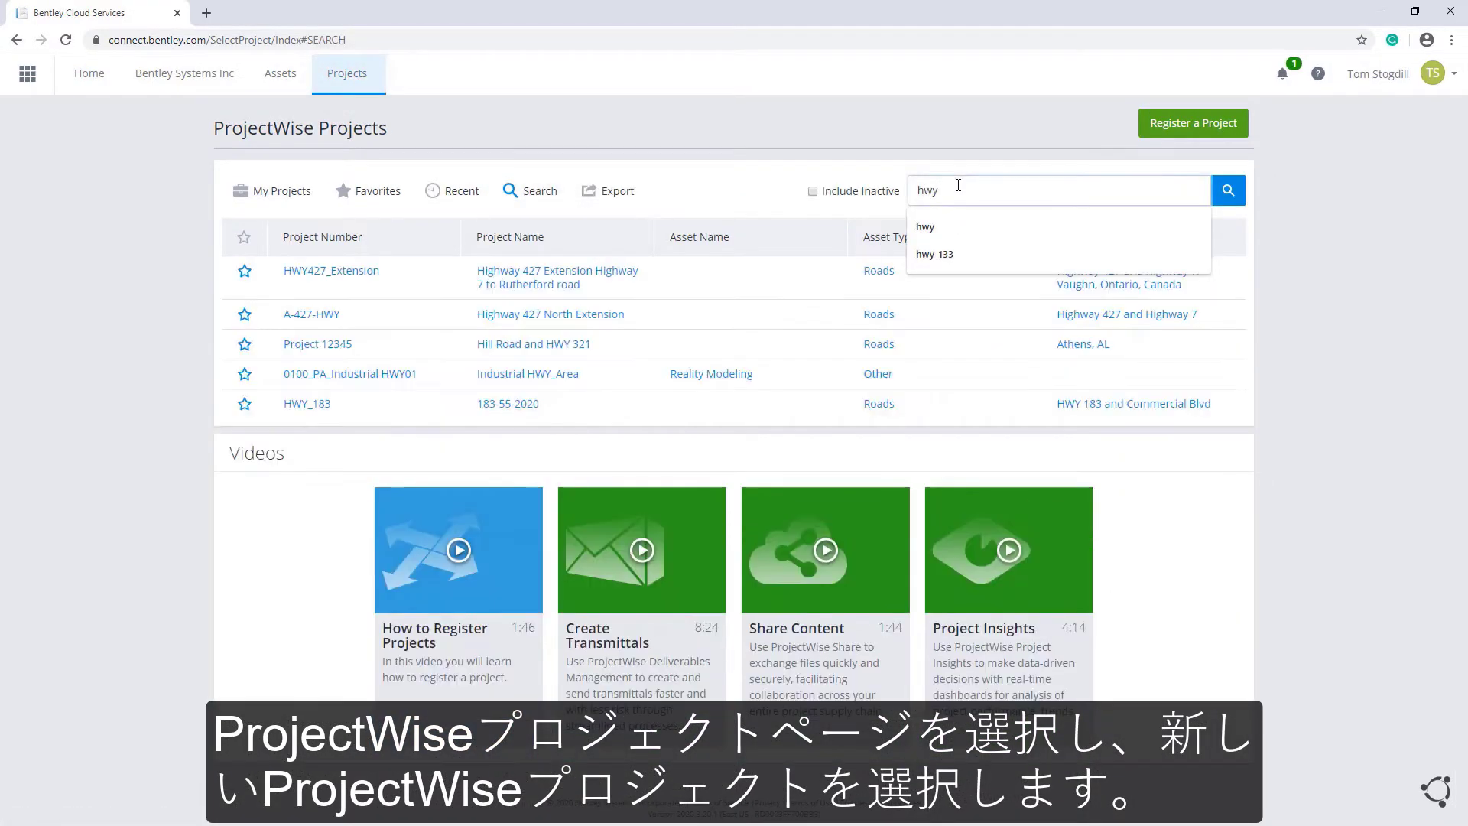
click(320, 405)
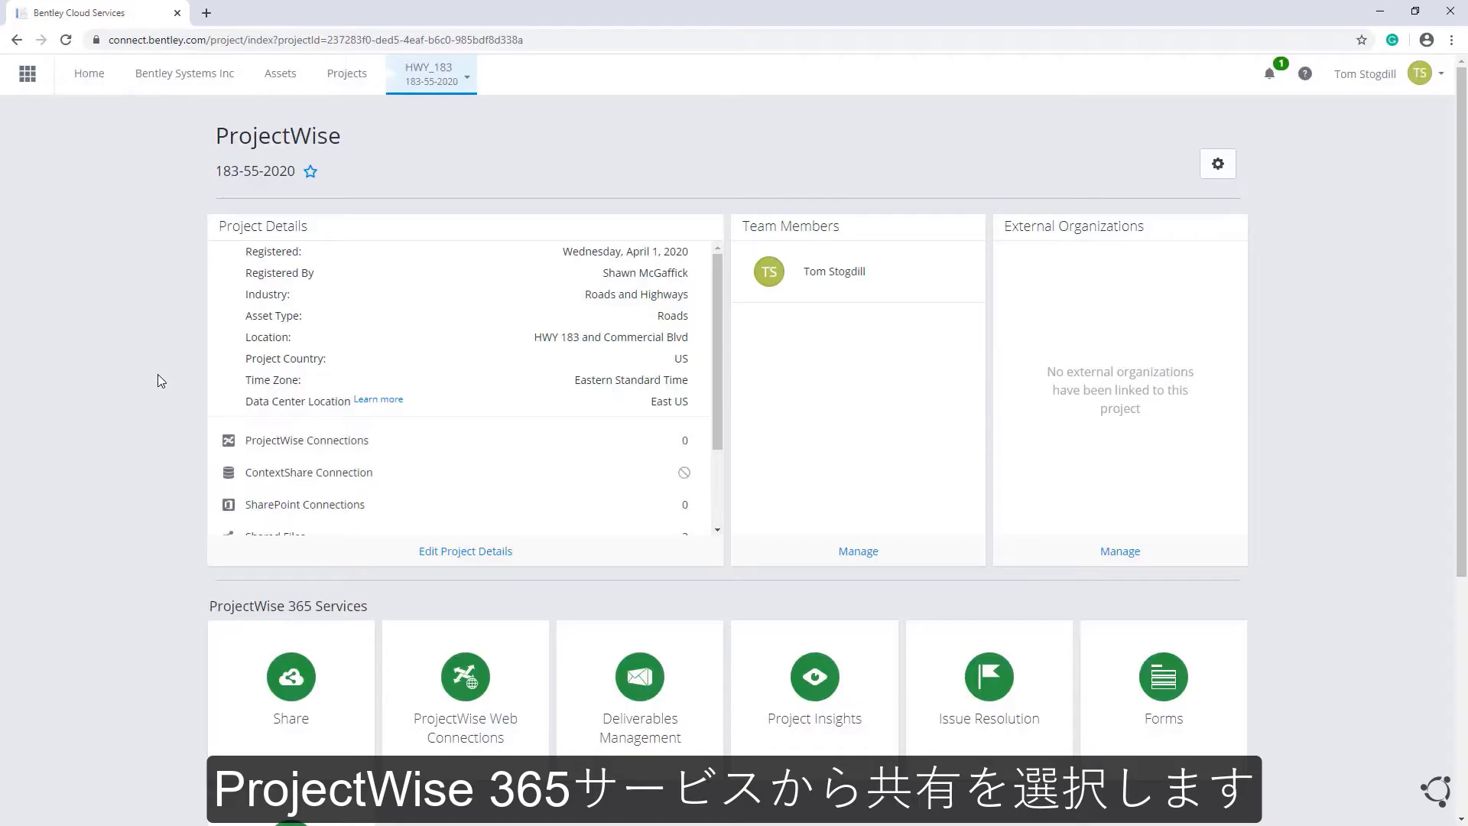
click(282, 679)
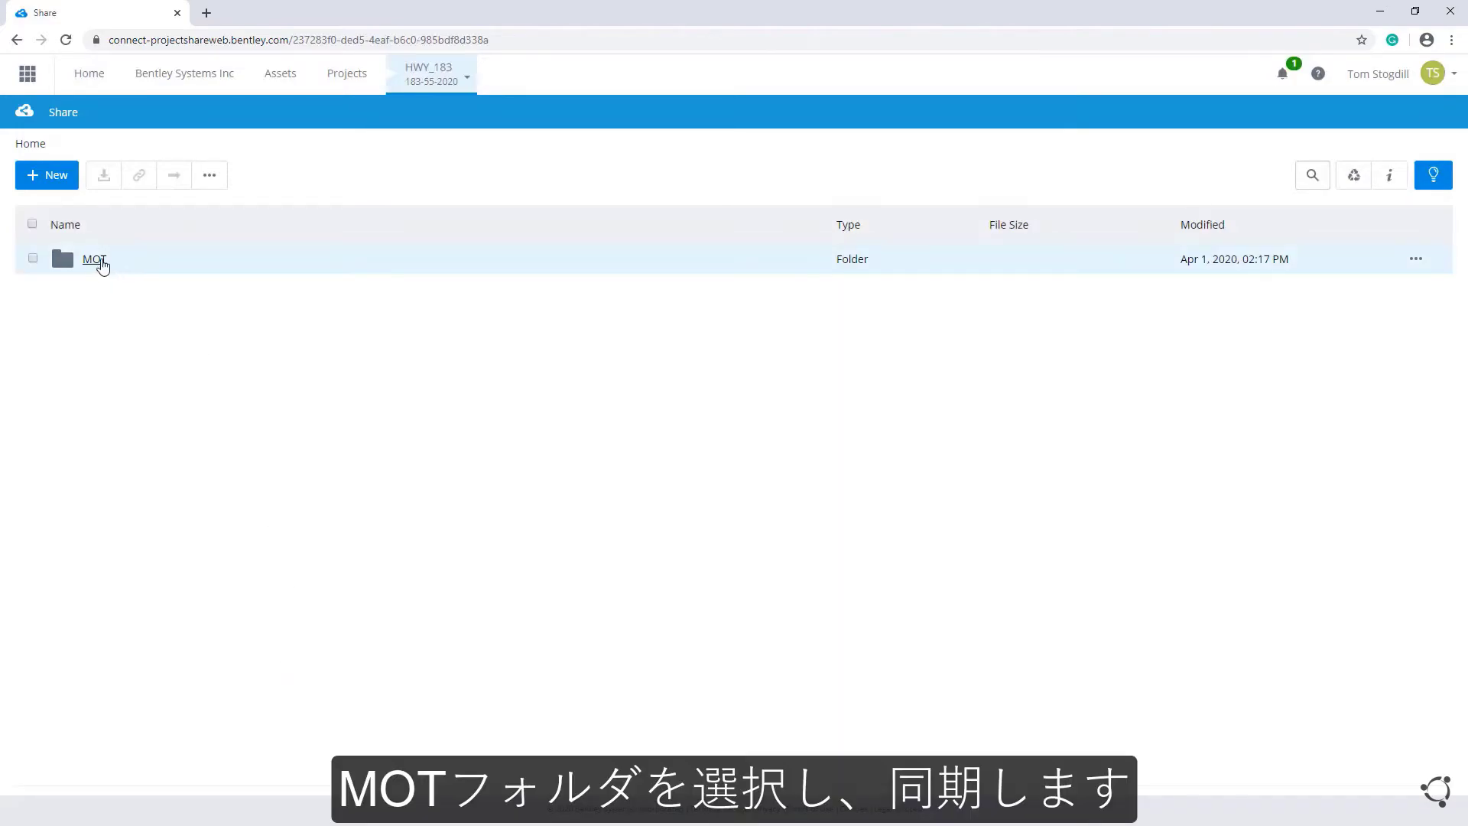
Step: Mark the MOT folder and choose Set for synchronization from the More menu
click(33, 259)
click(210, 175)
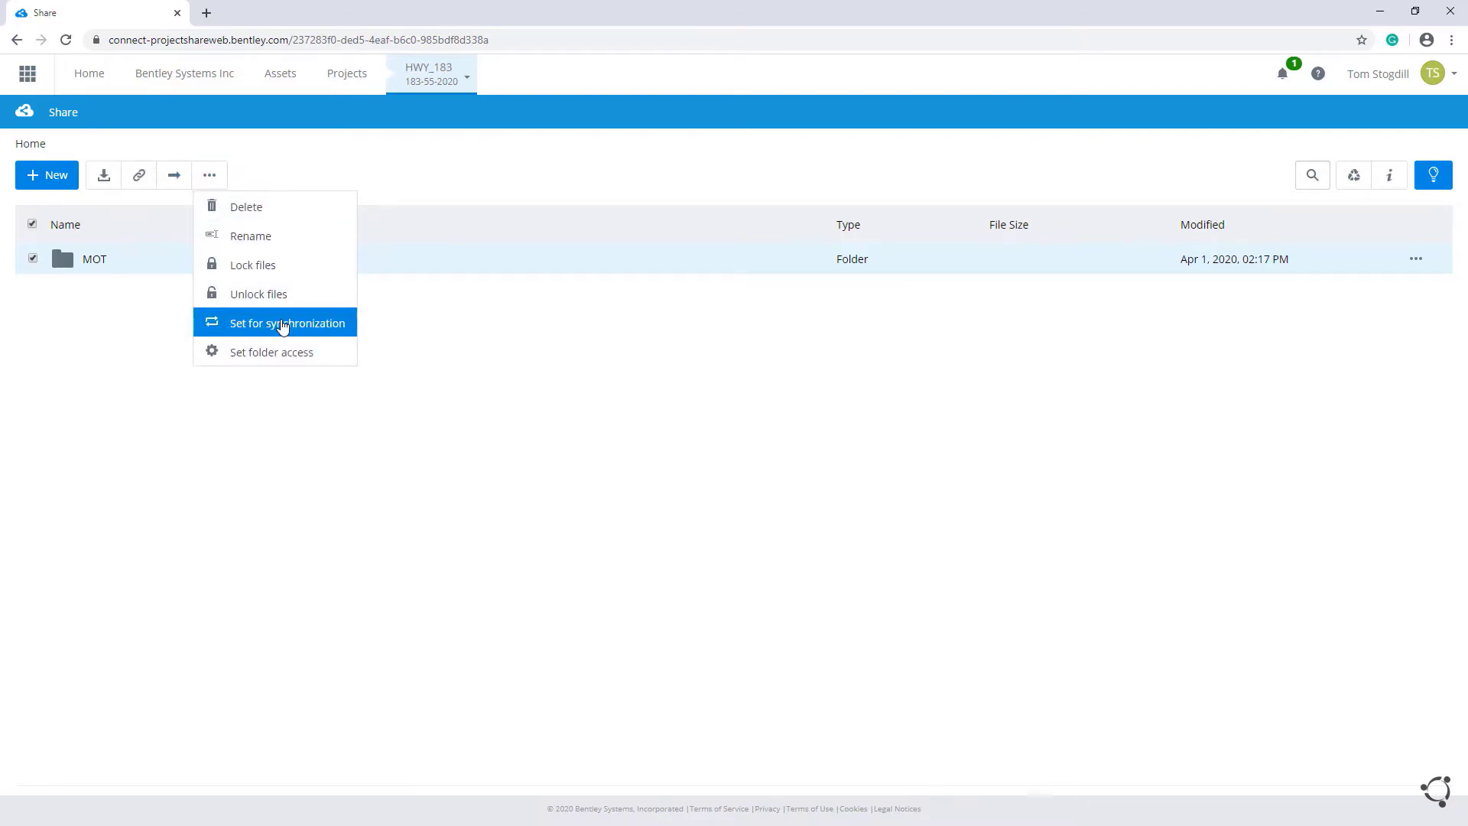
click(283, 324)
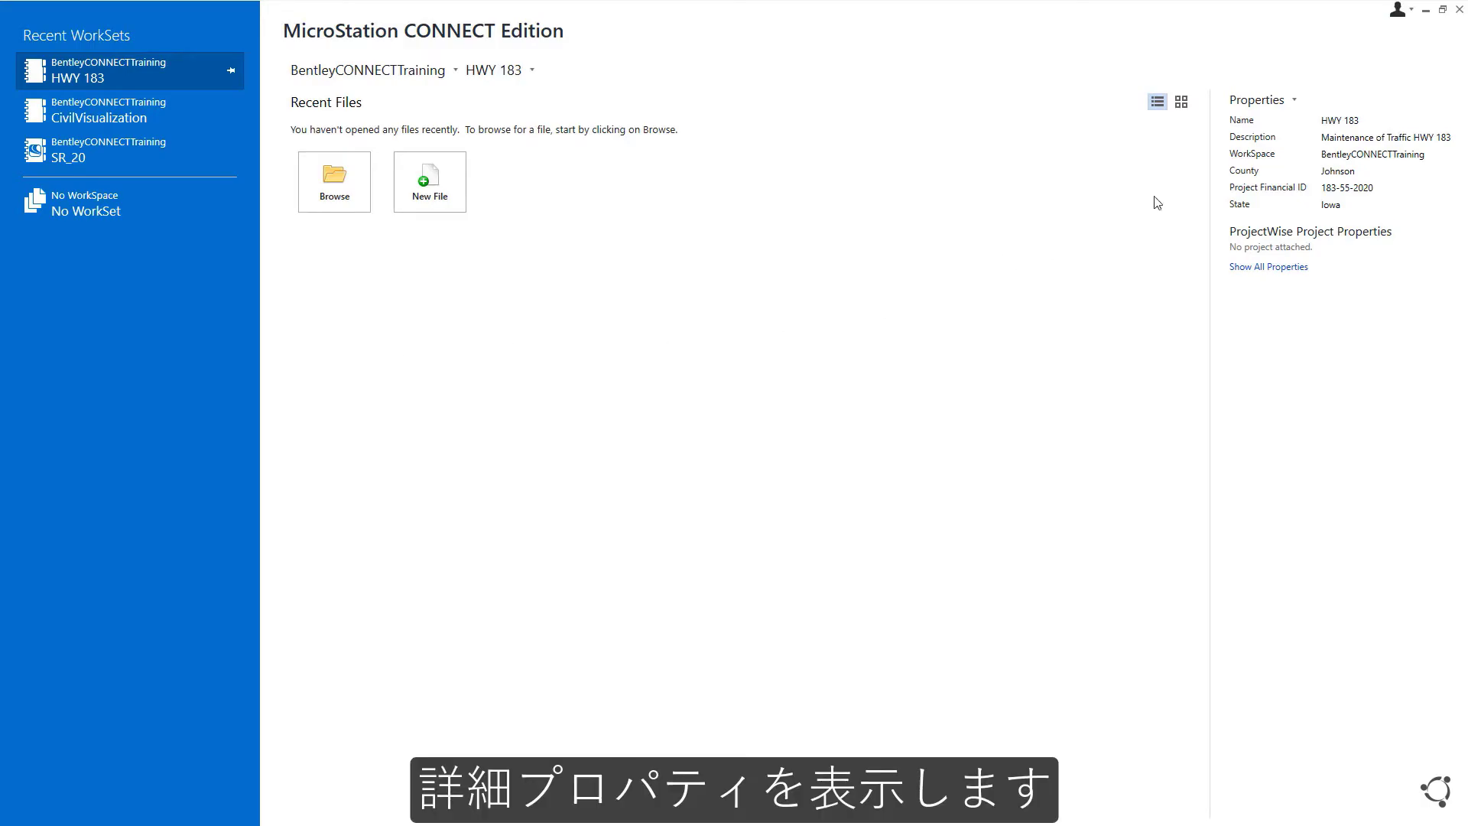
click(1256, 102)
click(1265, 127)
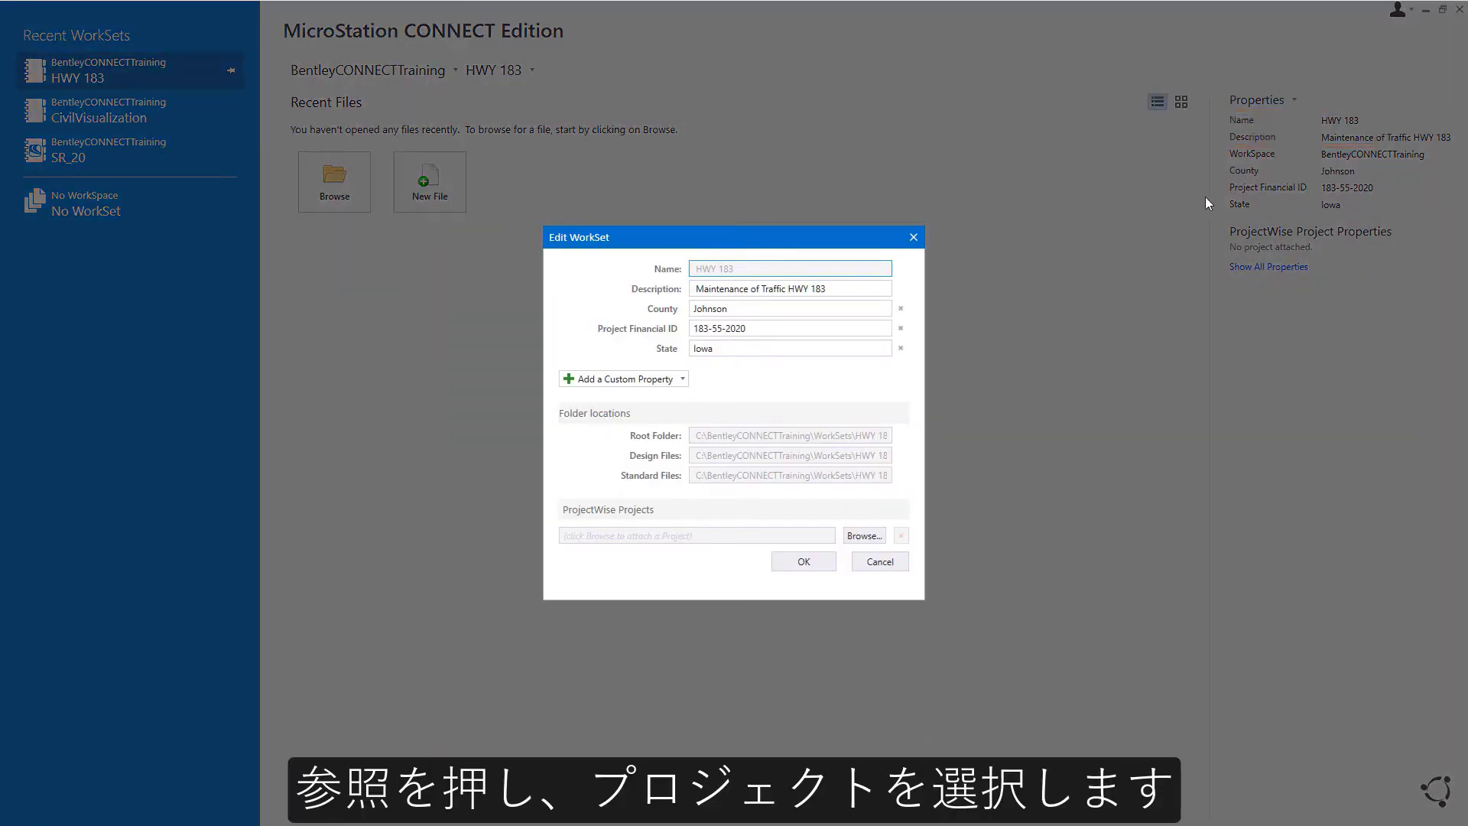
click(864, 535)
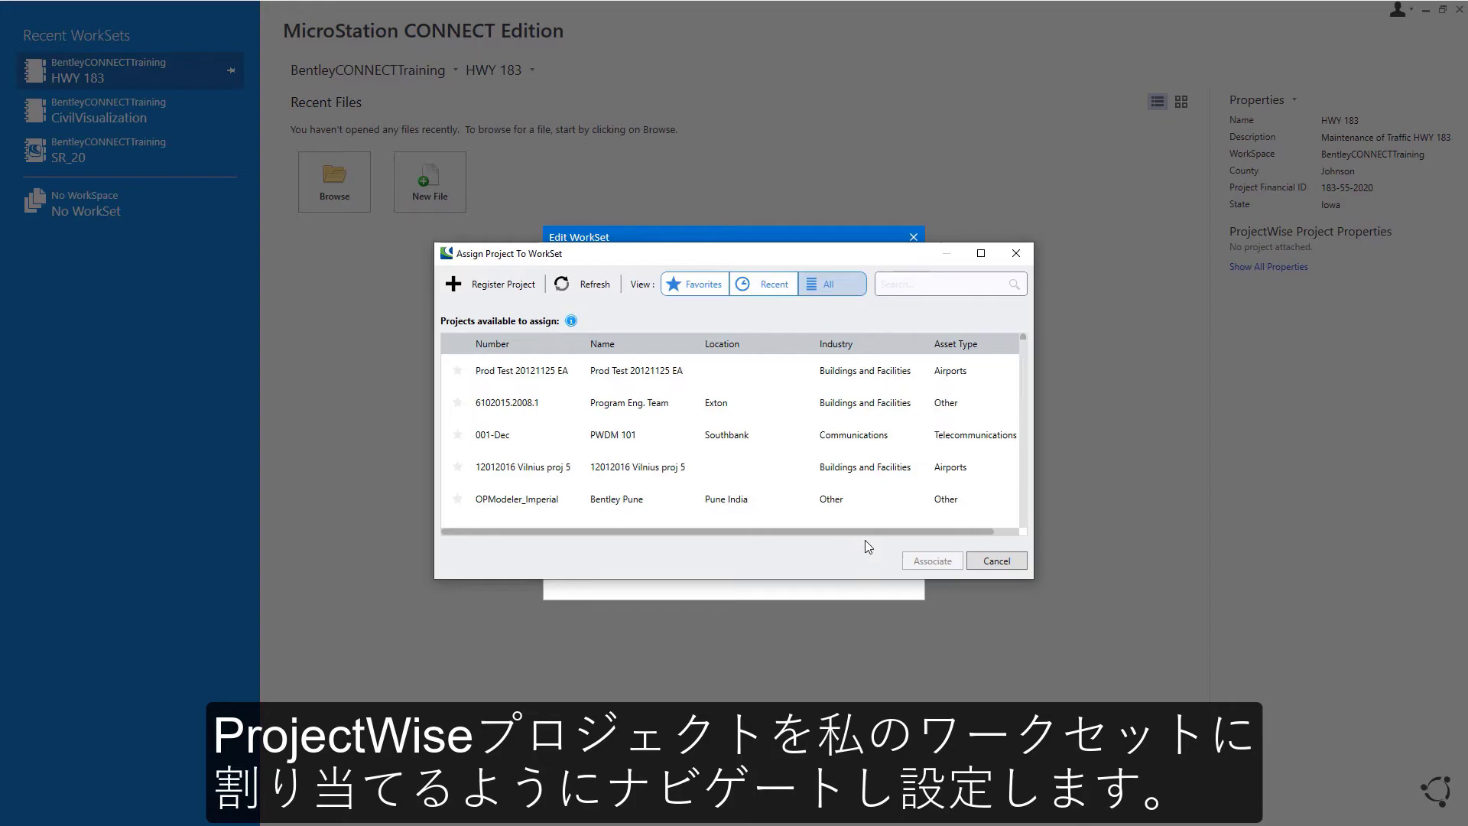
click(915, 435)
click(967, 283)
text(hwy_)
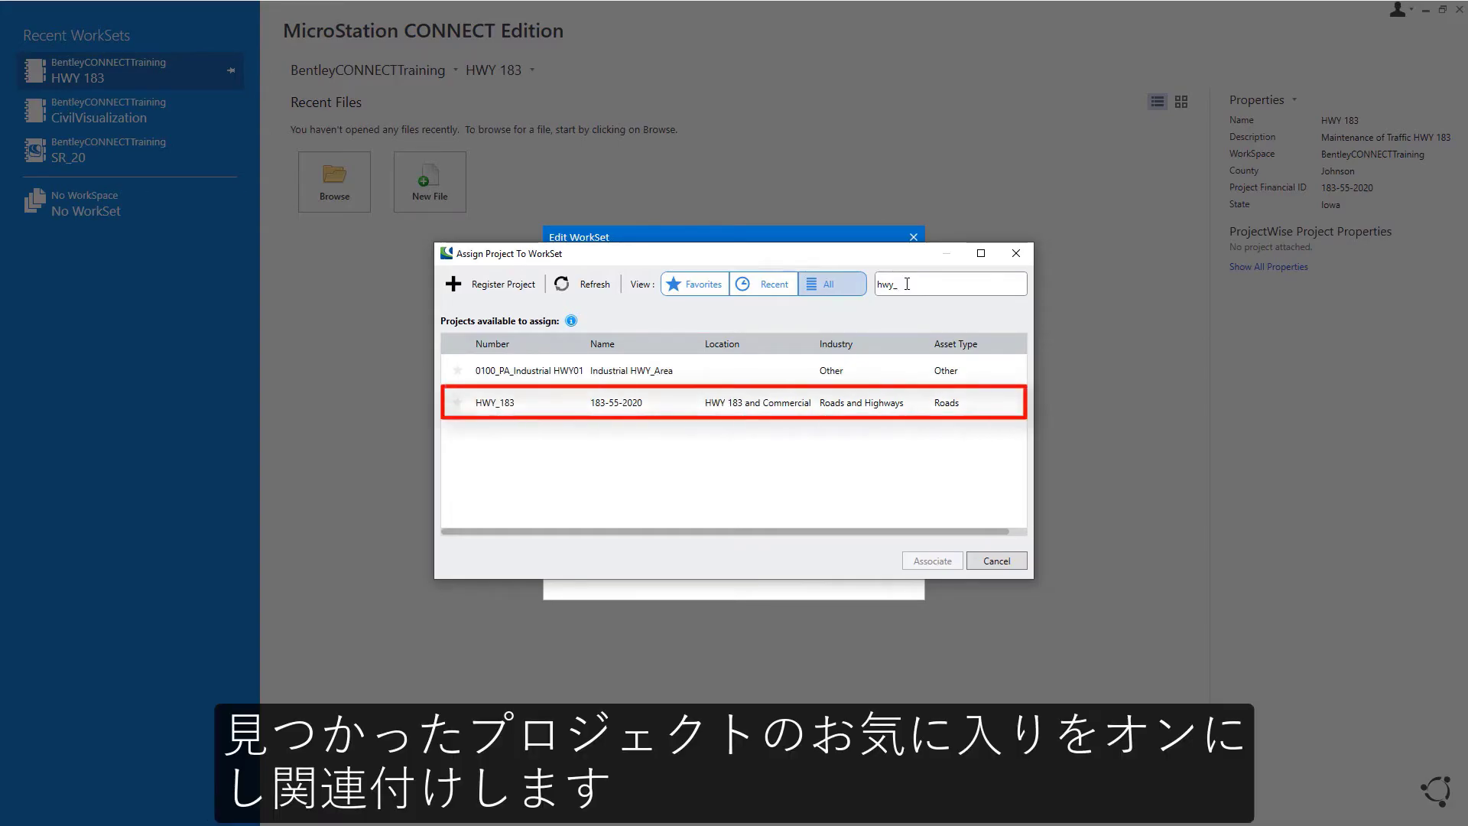
click(458, 403)
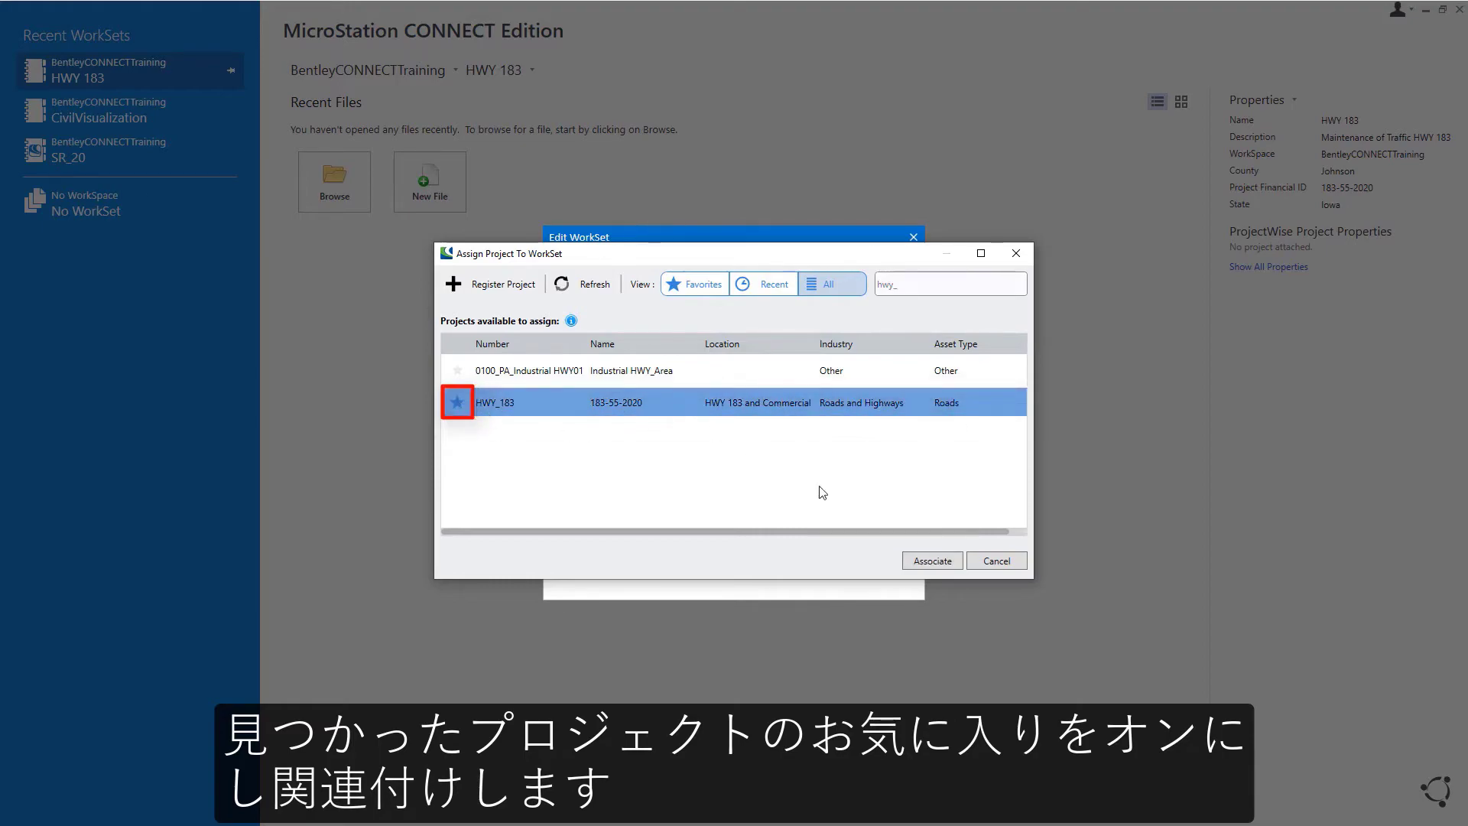
click(929, 566)
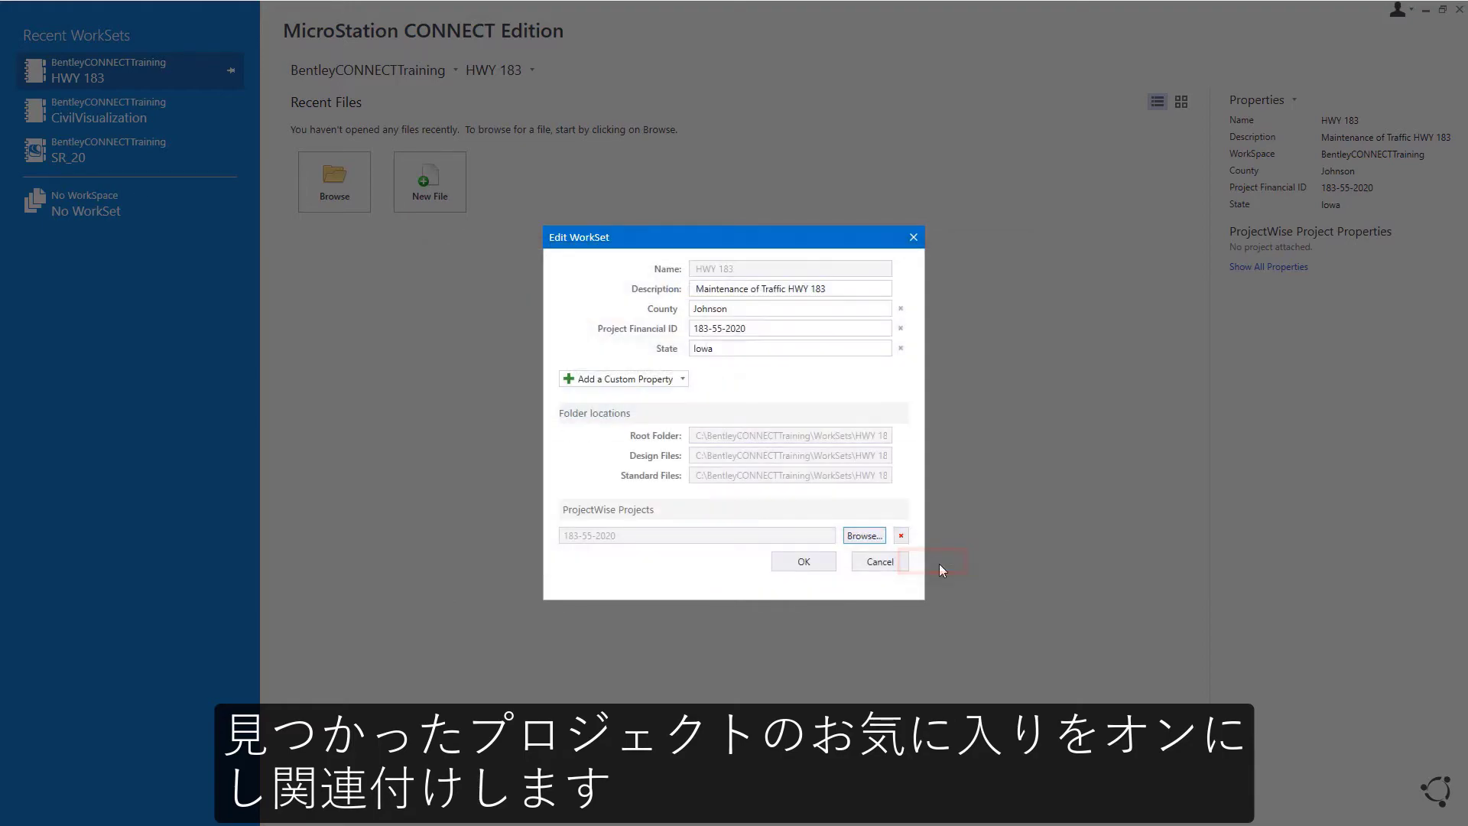
click(803, 563)
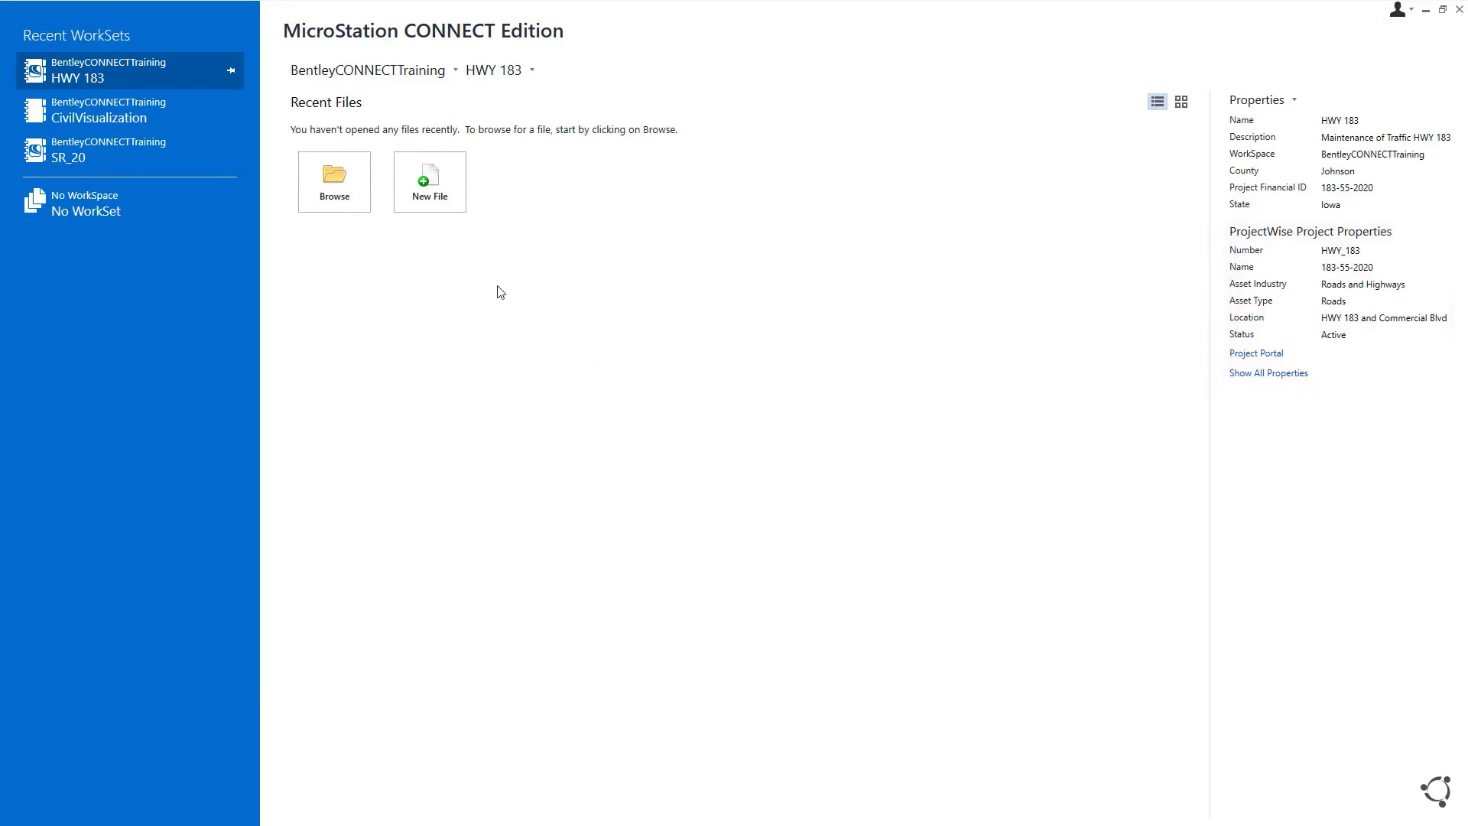
Step: Open HWY 183.dgn from the MOT folder under the 183-55-2020 shared folder
click(357, 204)
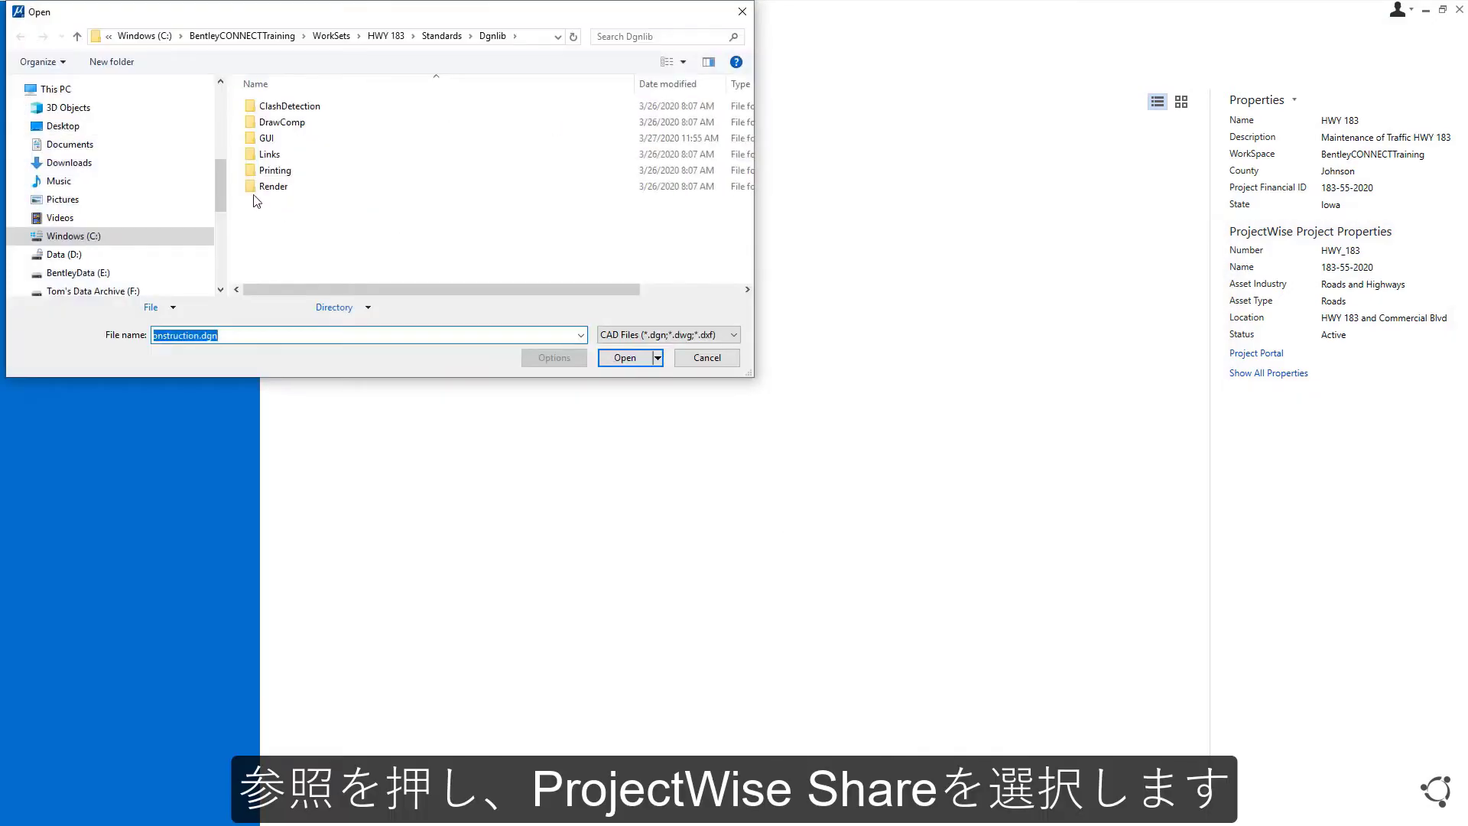
drag(225, 178, 222, 148)
click(20, 151)
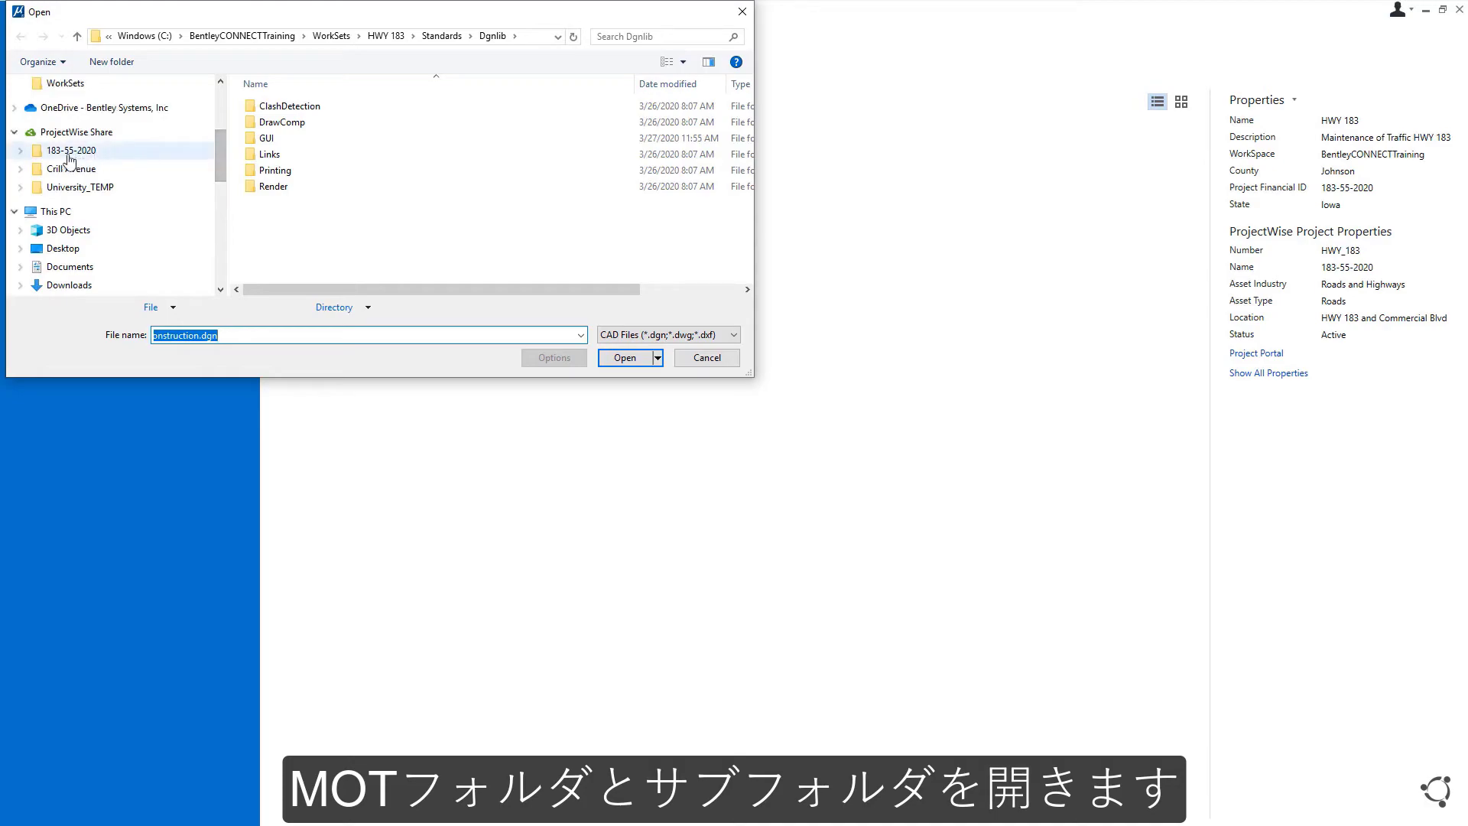
click(31, 168)
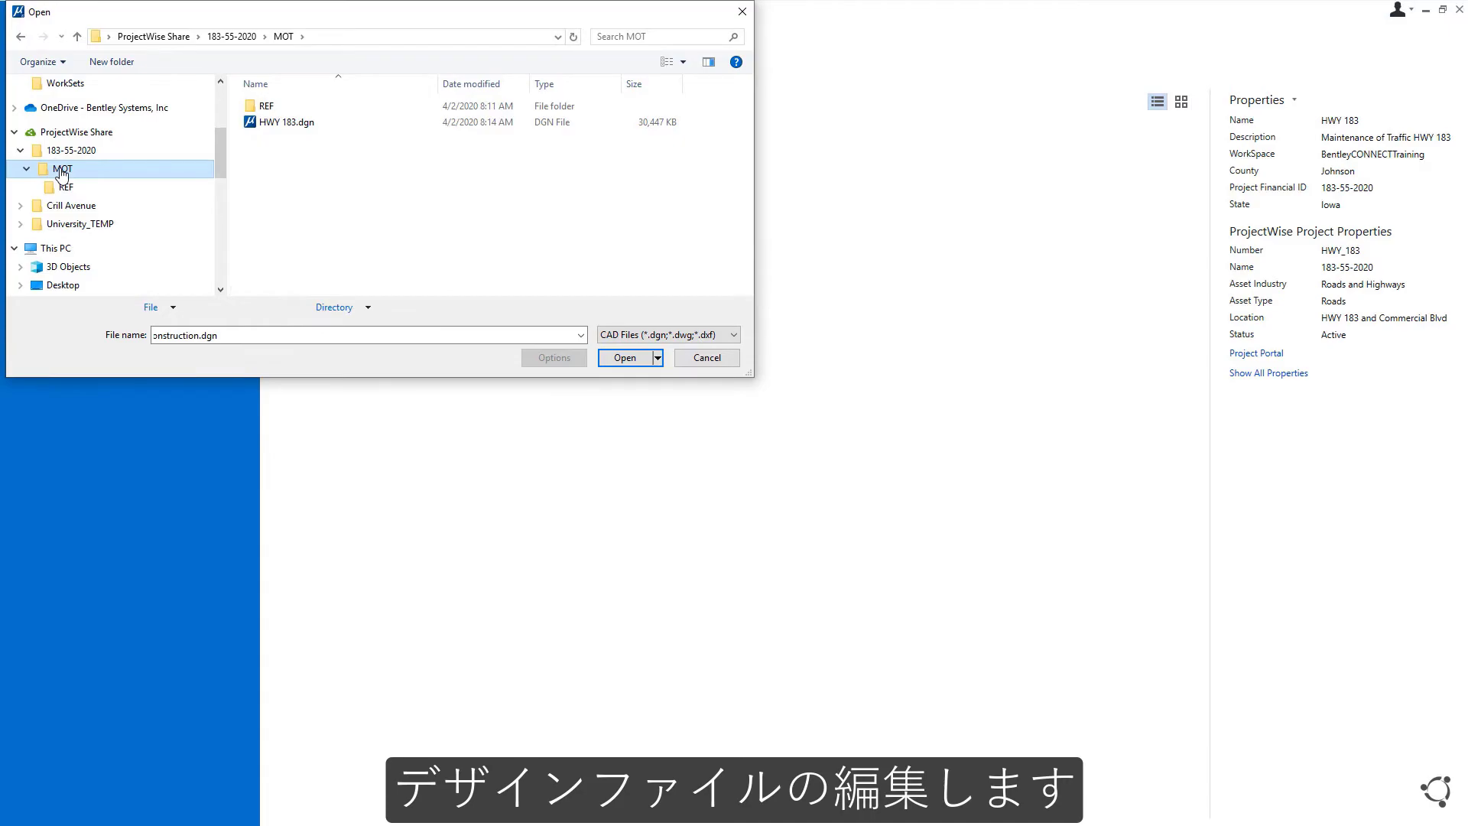
click(277, 124)
click(621, 357)
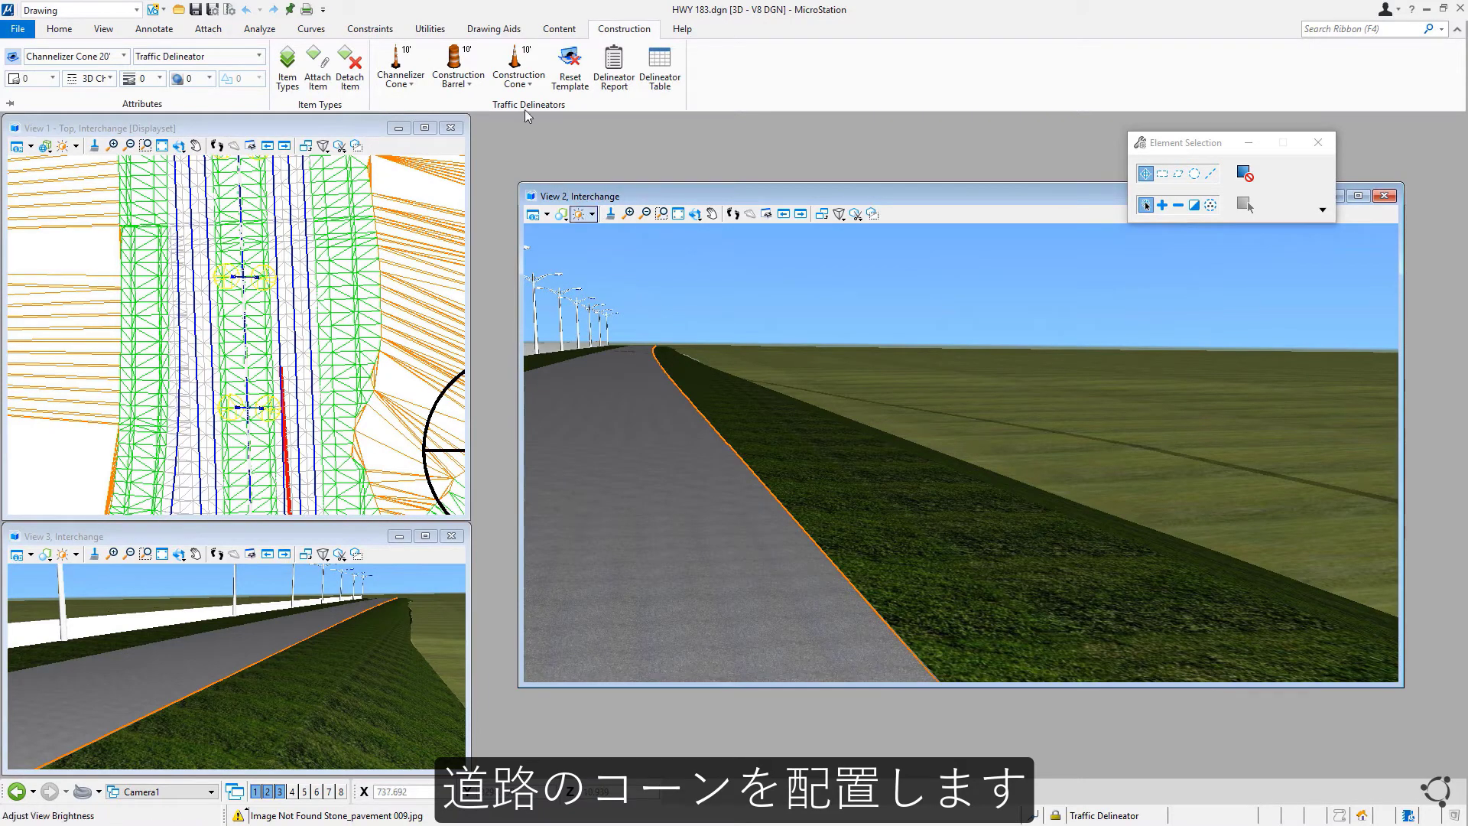
Step: Choose the 20' Construction Cone and place the cone line's first two points along the road
click(538, 90)
click(555, 126)
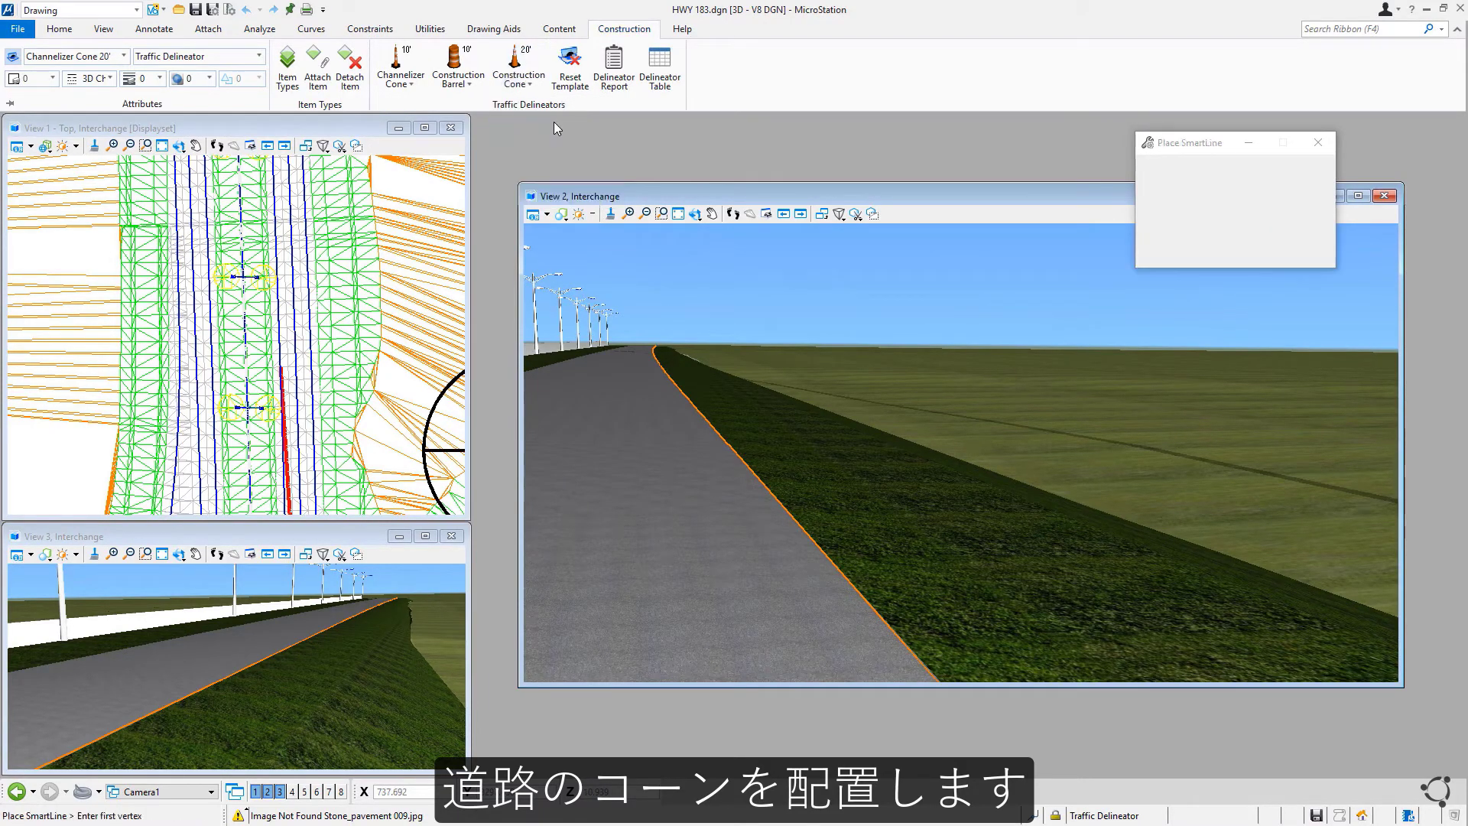
scroll(311, 474, up, 5)
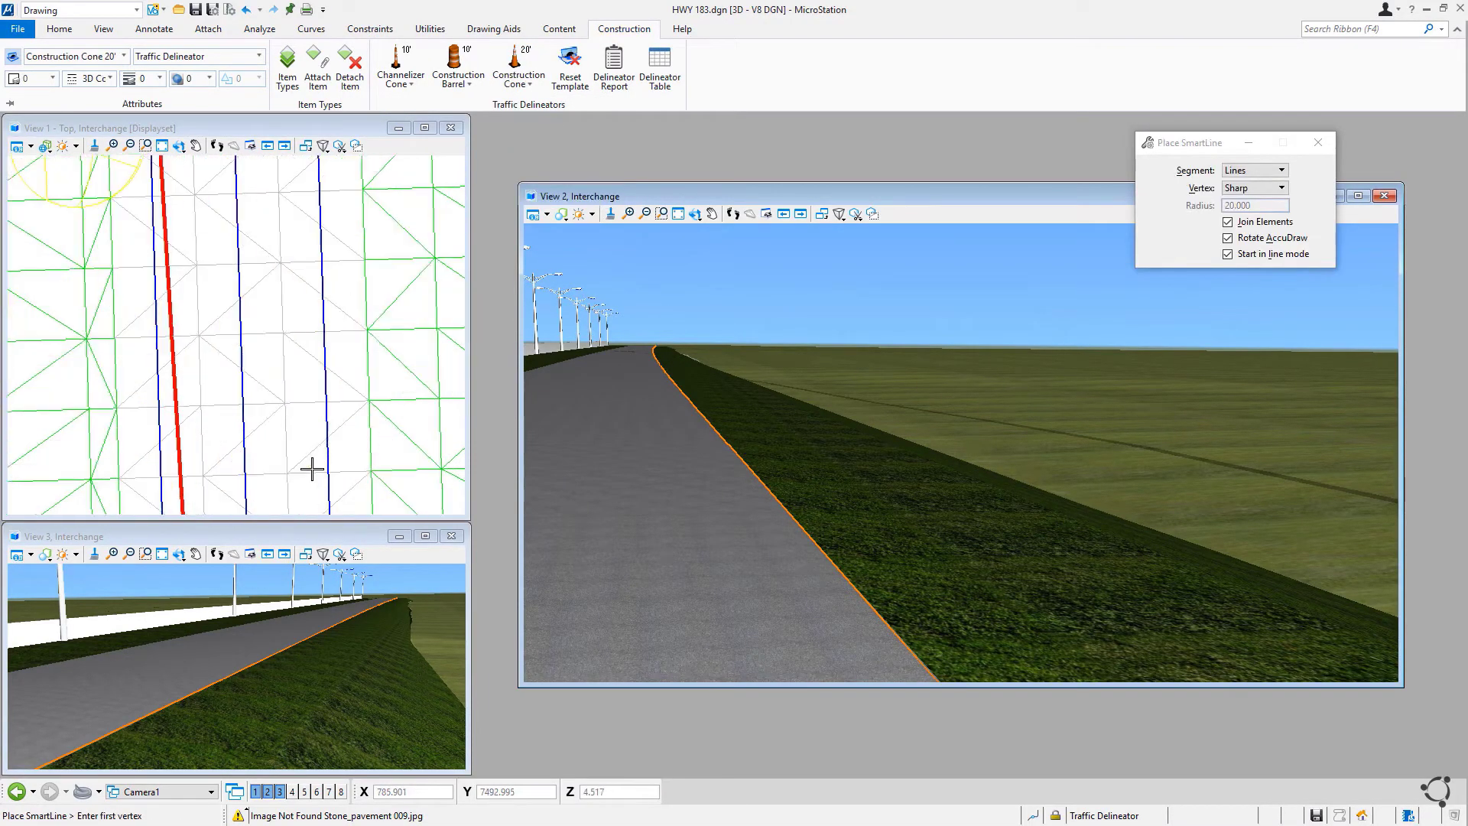
click(371, 473)
click(366, 287)
middle_drag(409, 268, 387, 472)
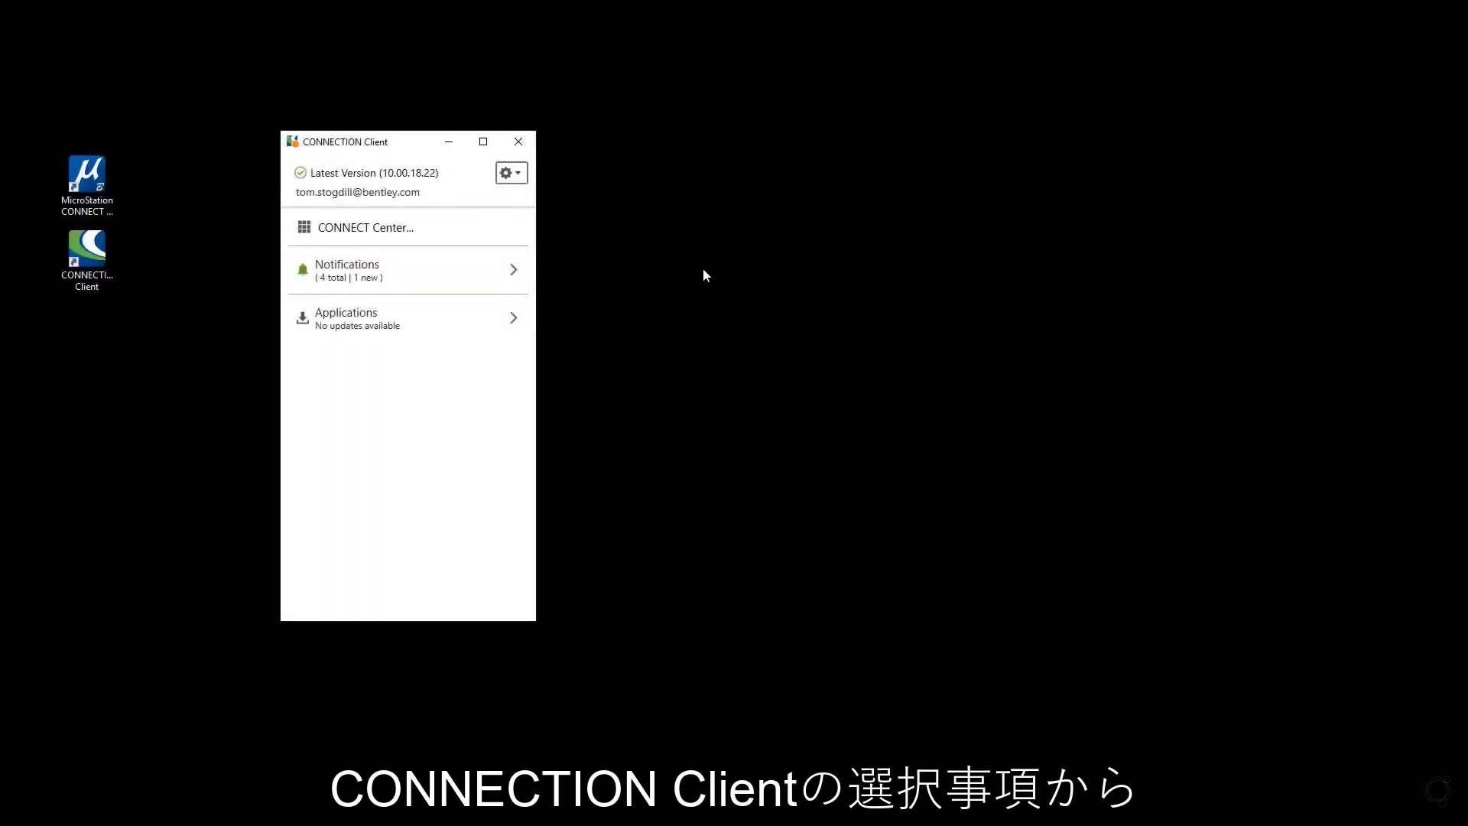
Step: Run Sync Now from the Share tab of the CONNECTION Client Preferences
click(517, 174)
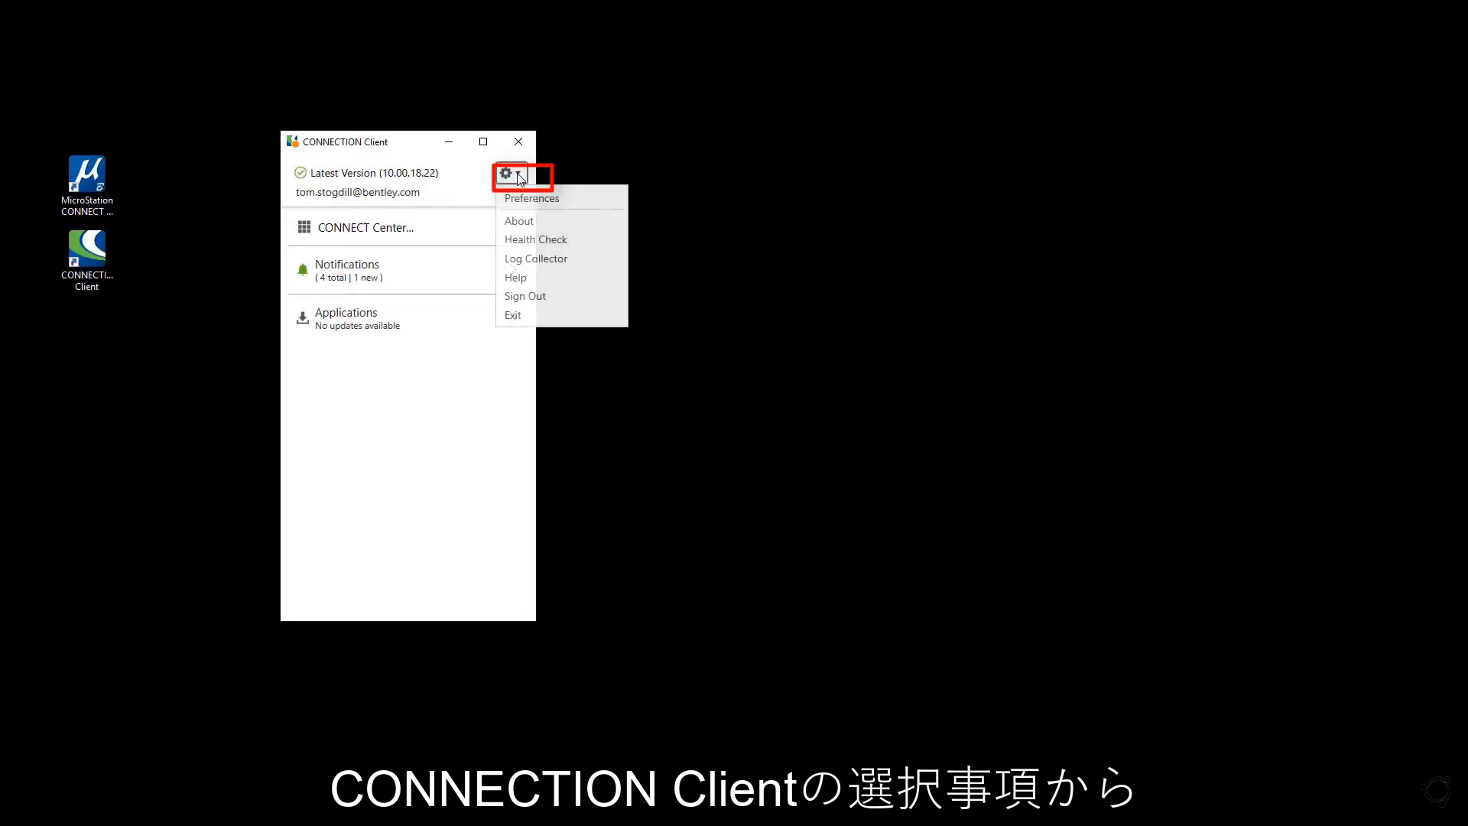
click(540, 201)
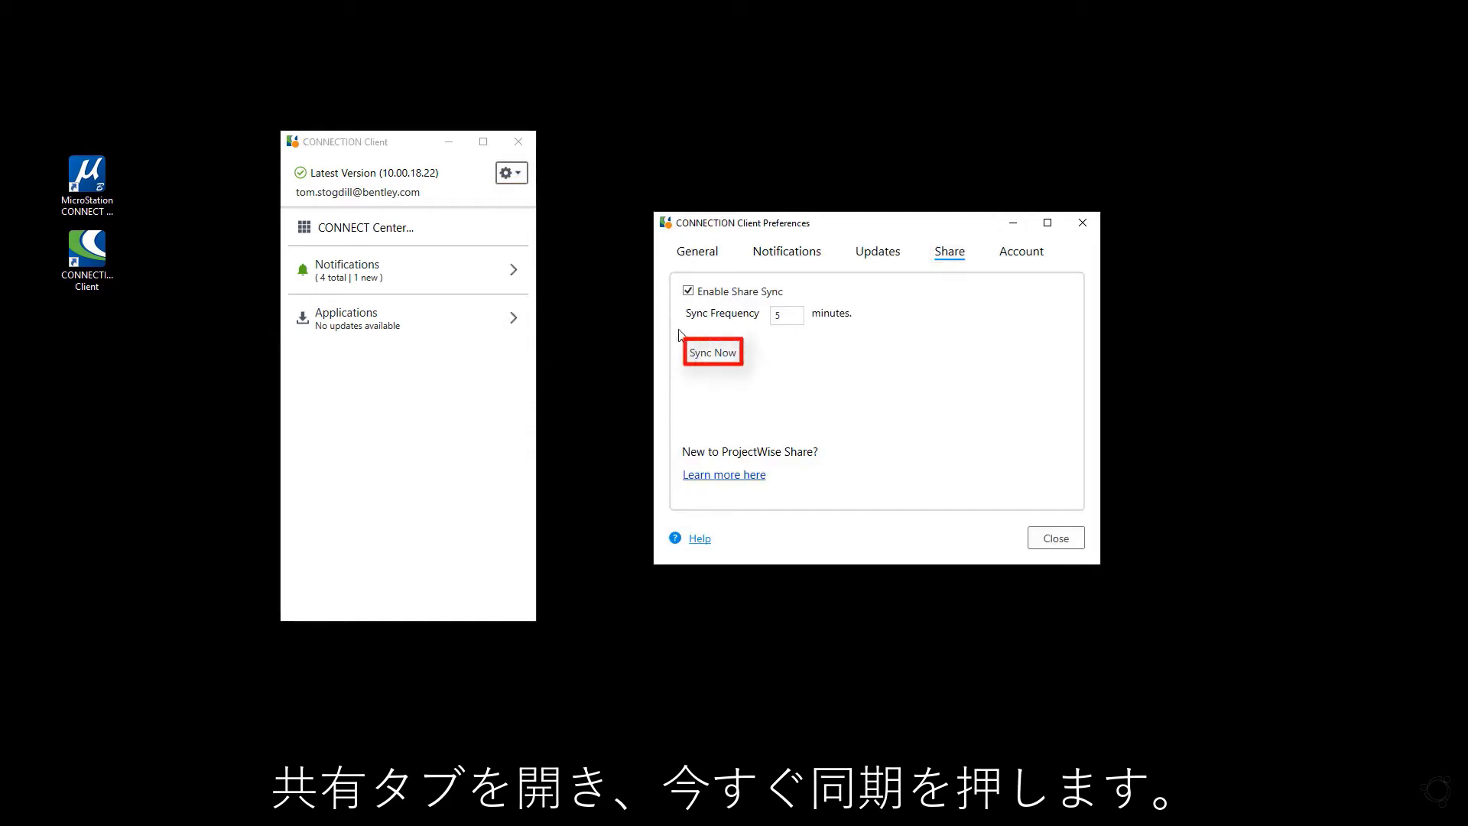
click(713, 352)
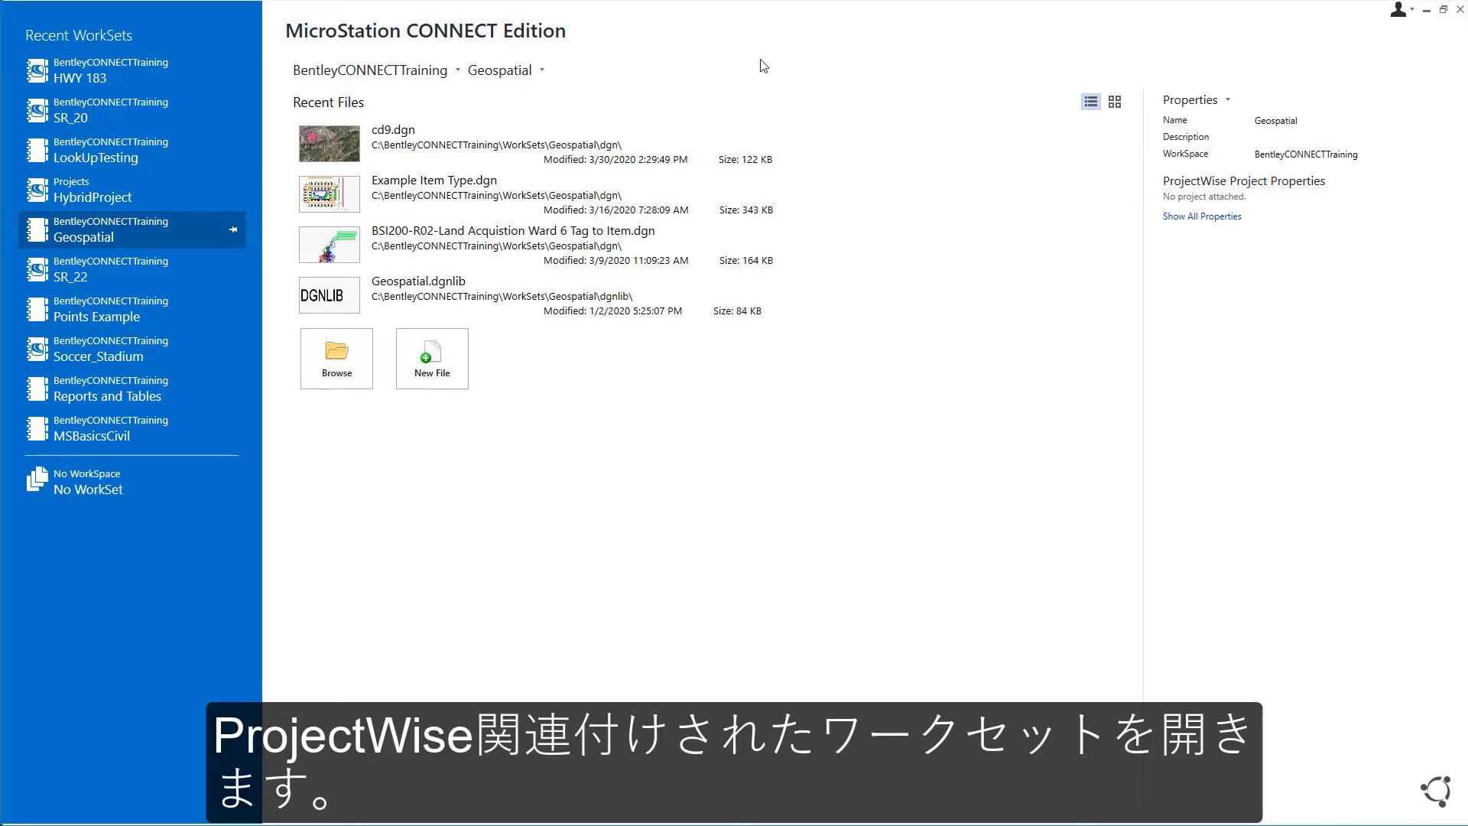
Step: Make HWY 183 the active WorkSet and open HWY 183.dgn from the MOT folder
click(535, 69)
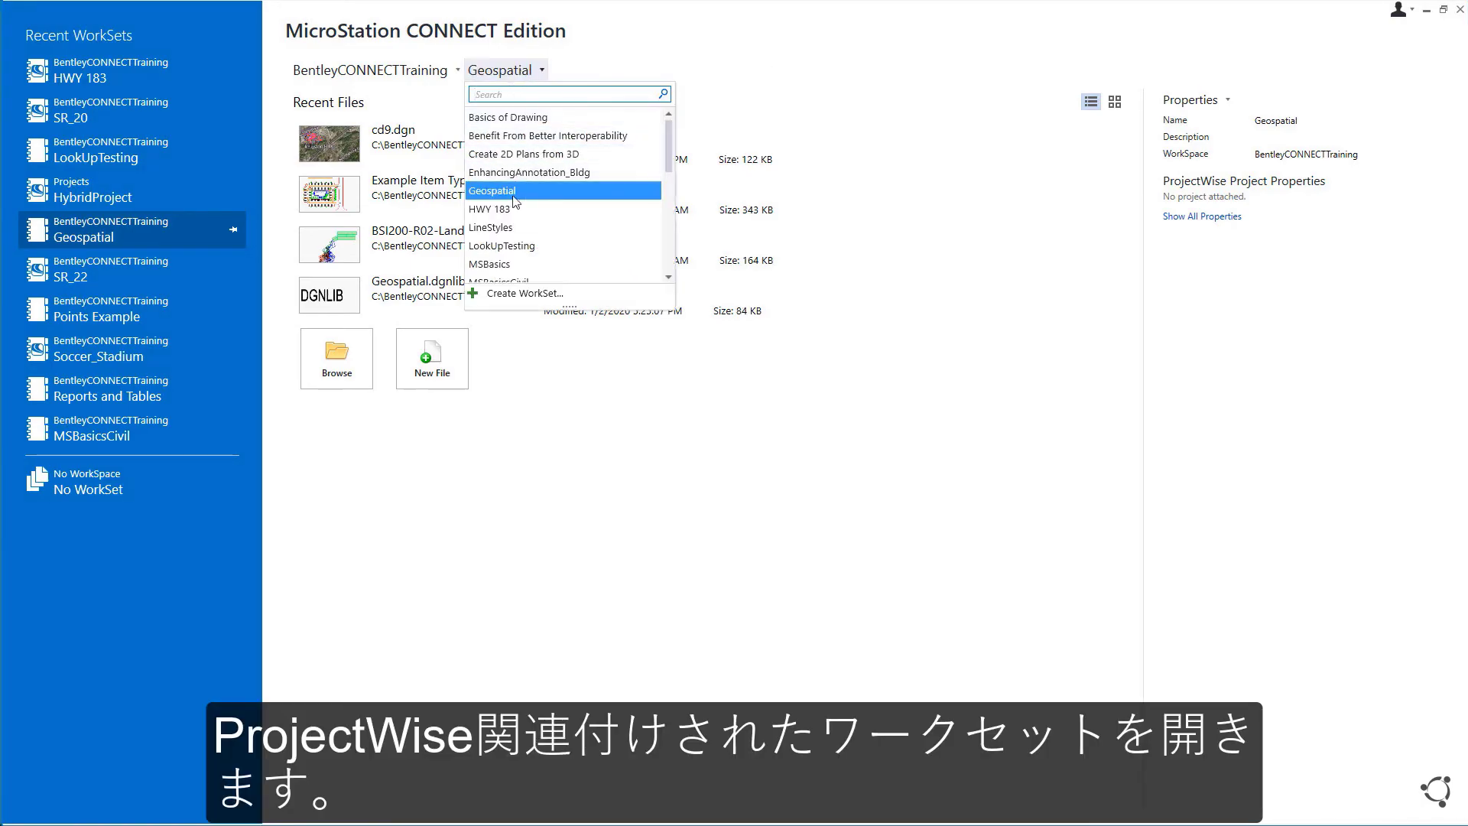
click(511, 212)
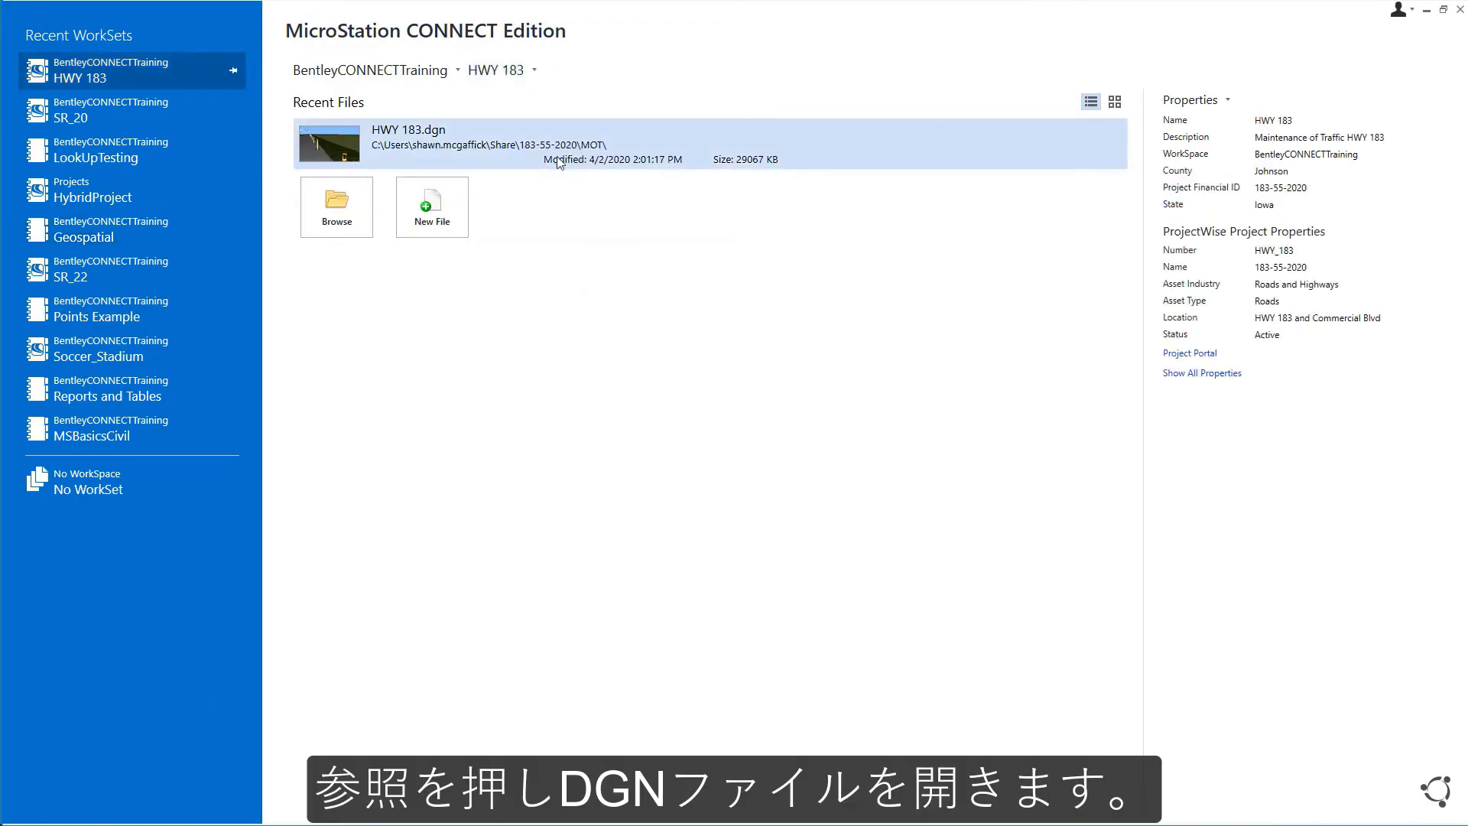
click(351, 224)
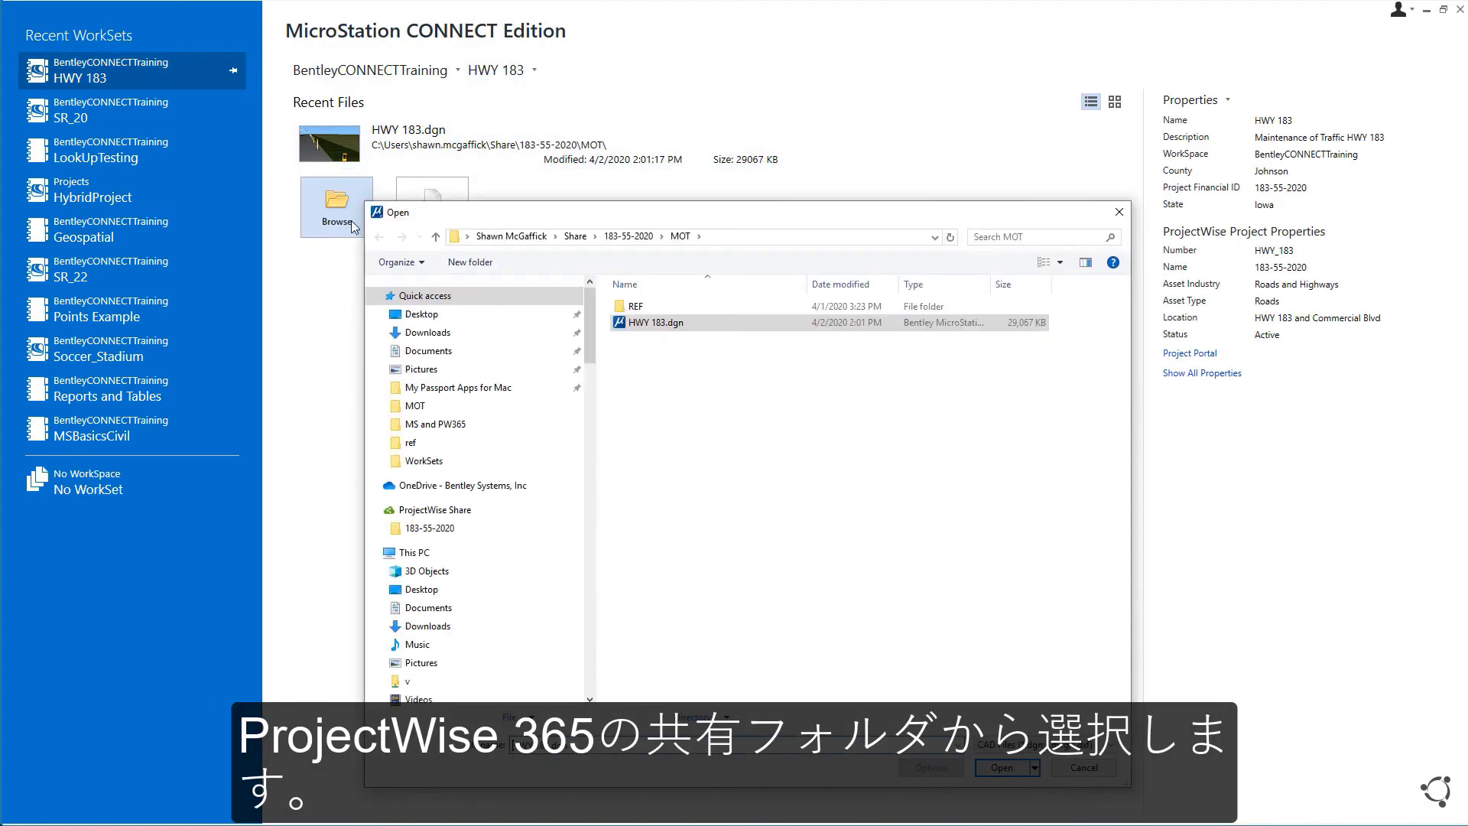
click(662, 327)
click(992, 769)
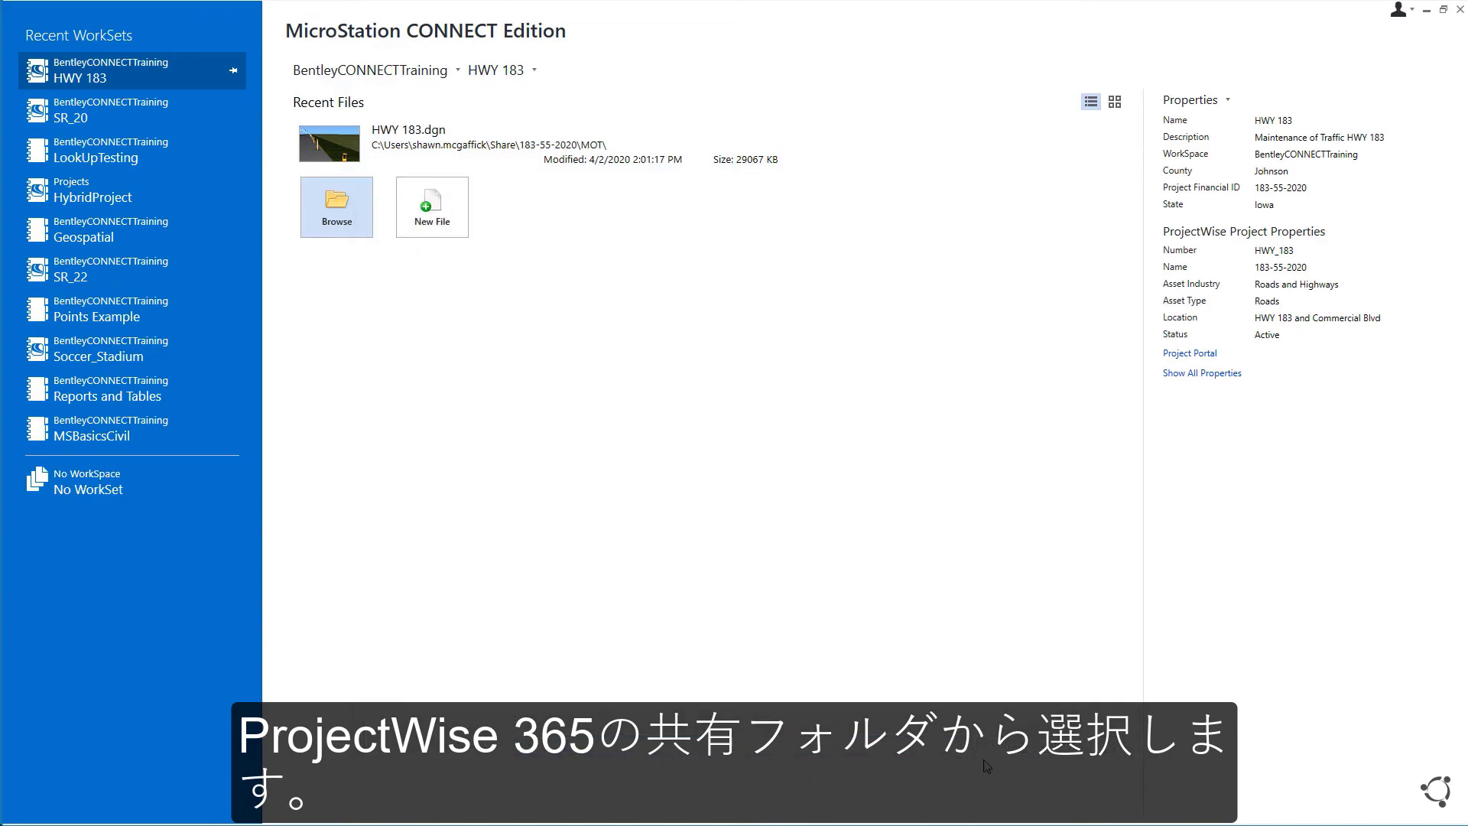